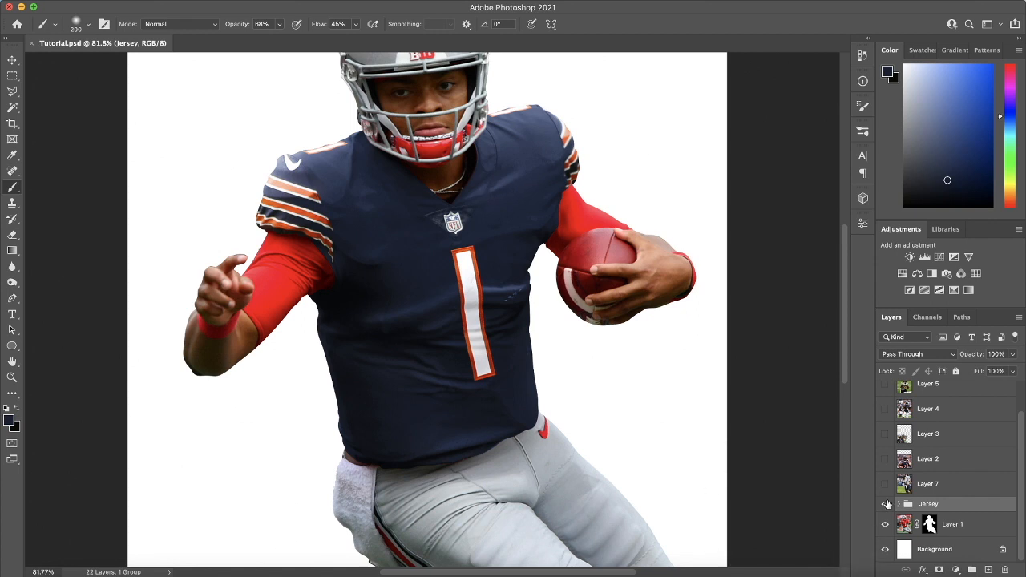
# Review the contents of the Jersey layer group and the whole player image.
pyautogui.click(899, 504)
pyautogui.click(885, 519)
pyautogui.click(886, 520)
pyautogui.click(885, 520)
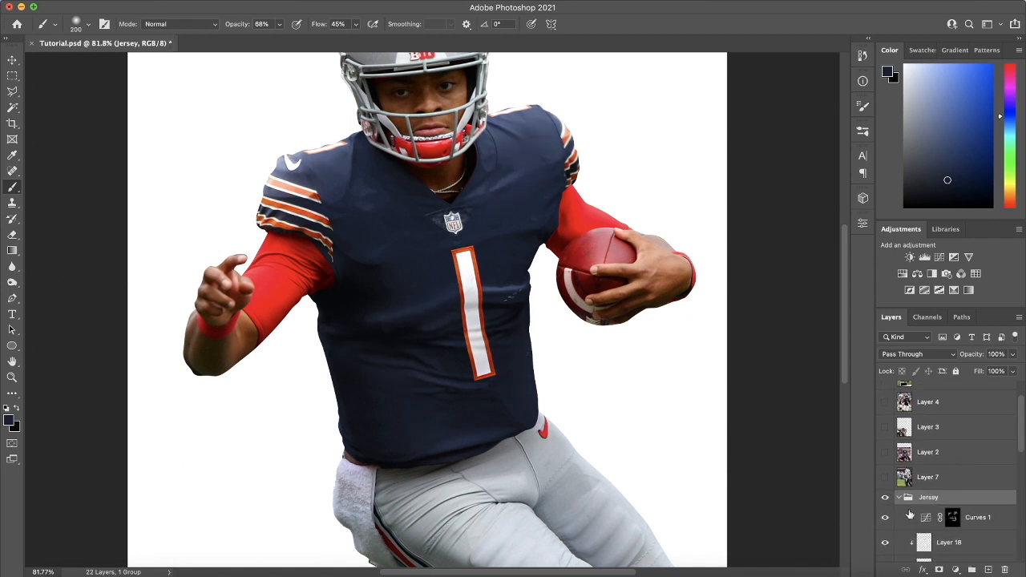
pyautogui.click(899, 498)
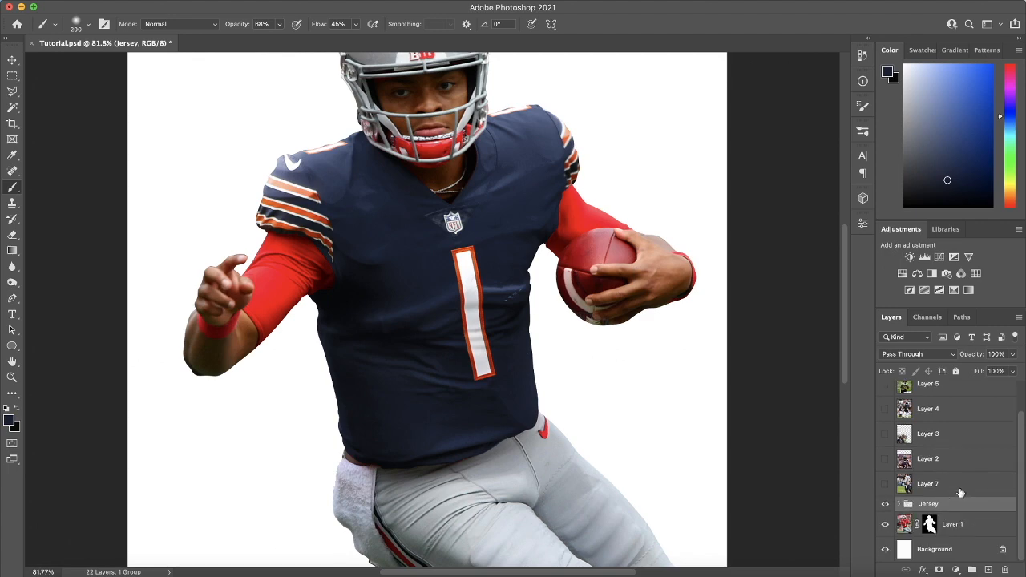
pyautogui.scroll(-3, 440, 291)
pyautogui.scroll(-1, 440, 292)
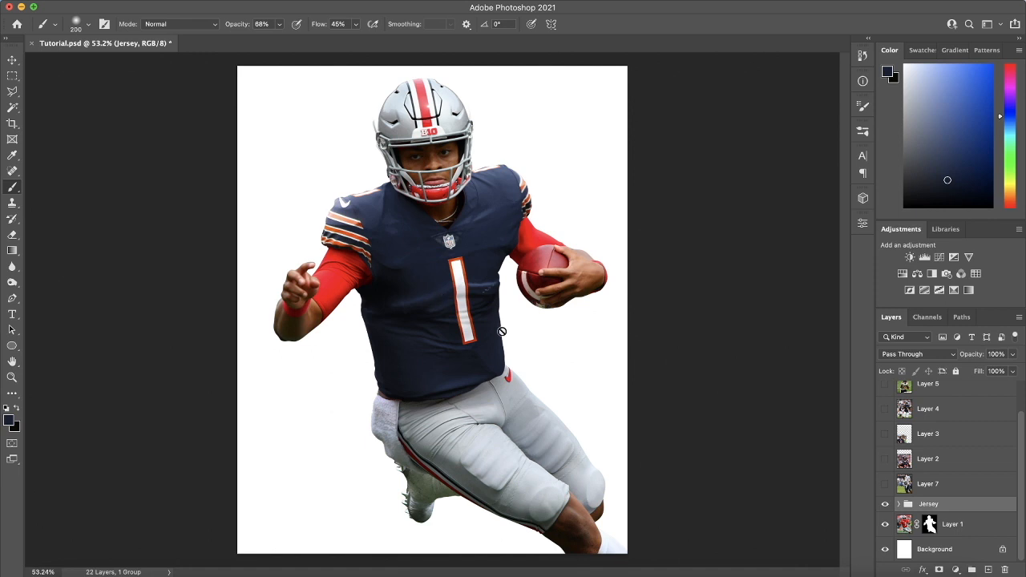
pyautogui.scroll(1, 460, 321)
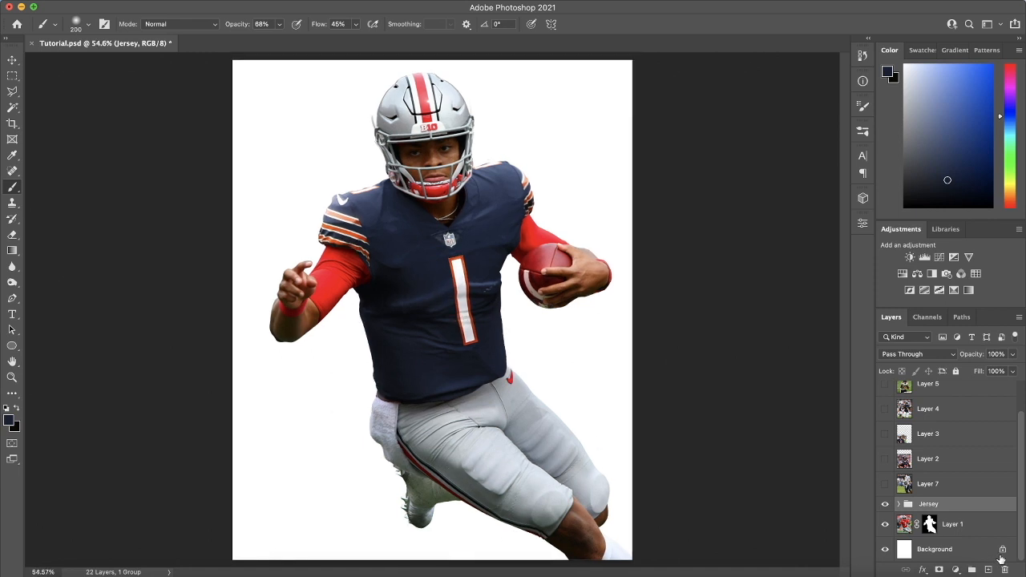
# Duplicate Layer 1 together with its mask and name the copy Pants.
pyautogui.click(962, 526)
pyautogui.press('super+j')
pyautogui.doubleClick(962, 526)
pyautogui.write('Pants')
pyautogui.press('Return')
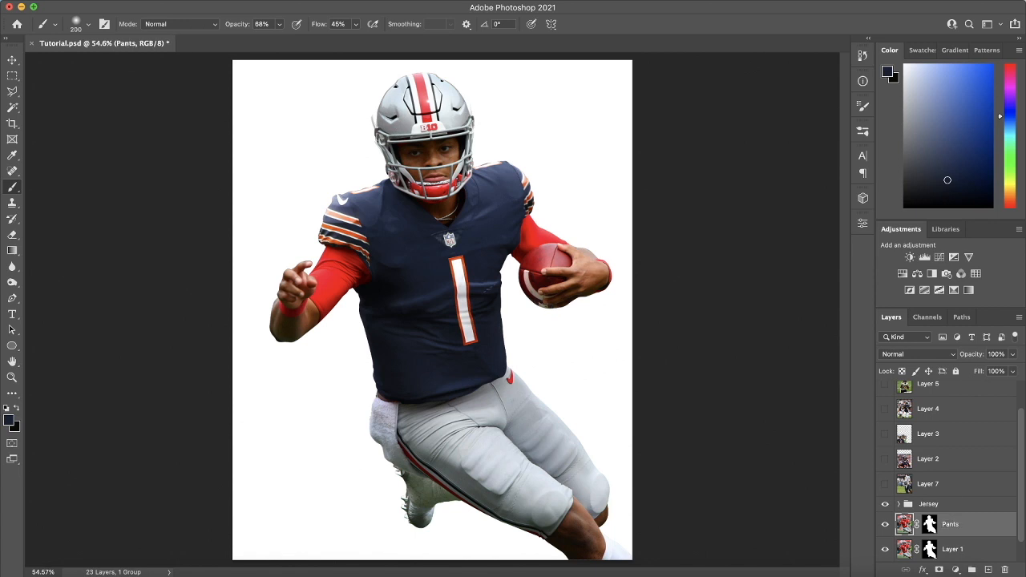
# Trace the player's pants with the Pen tool on the Pants layer mask and convert the path to a selection.
pyautogui.click(927, 526)
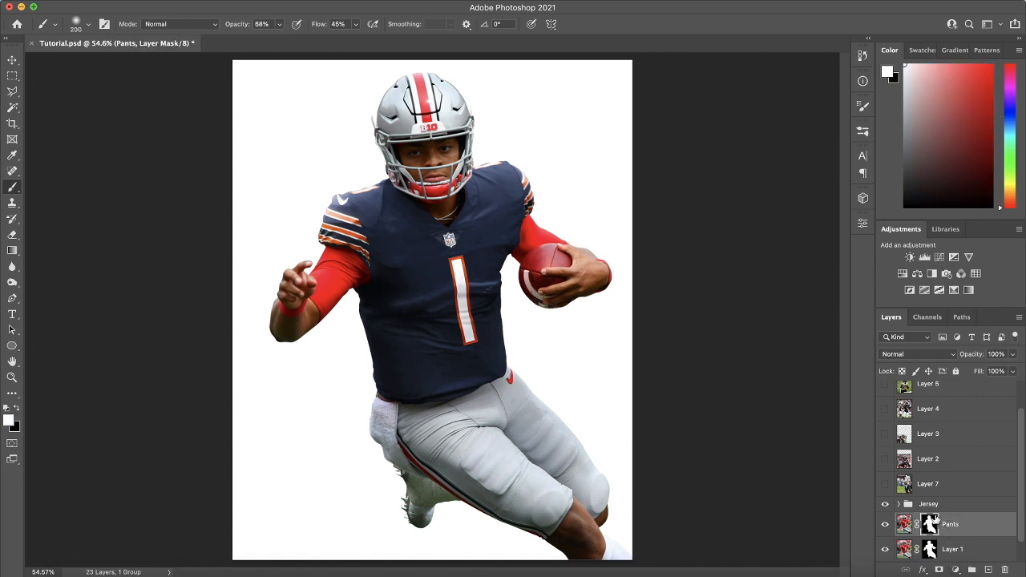
pyautogui.click(12, 299)
pyautogui.scroll(7, 552, 481)
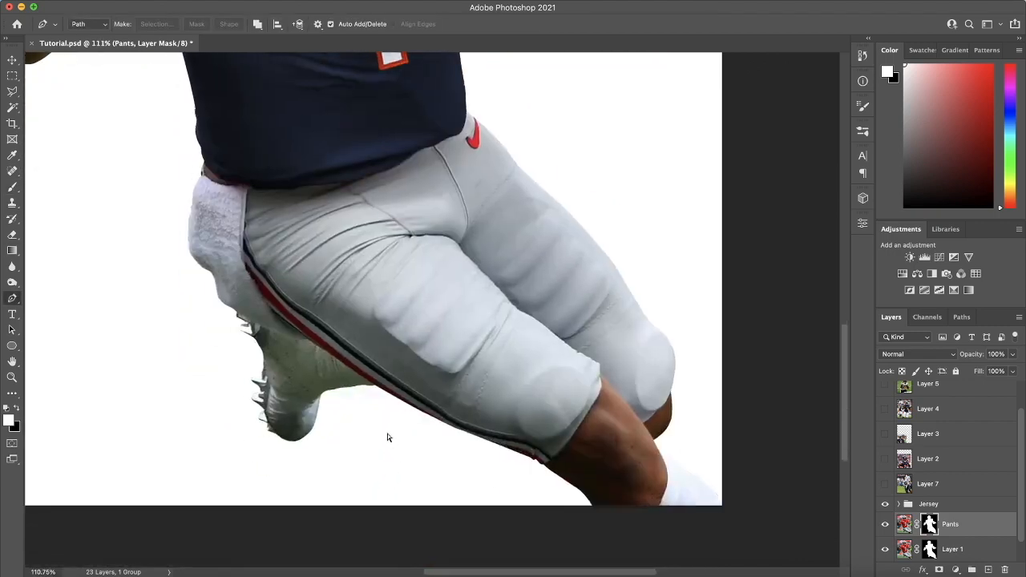
pyautogui.moveTo(387, 434); pyautogui.dragTo(537, 359)
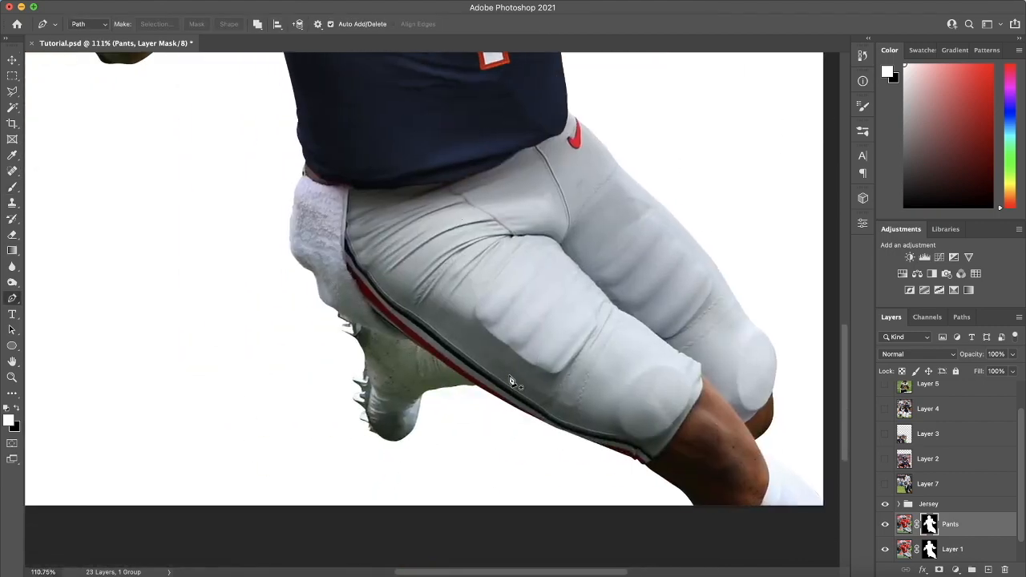
pyautogui.scroll(4, 474, 384)
pyautogui.scroll(2, 481, 389)
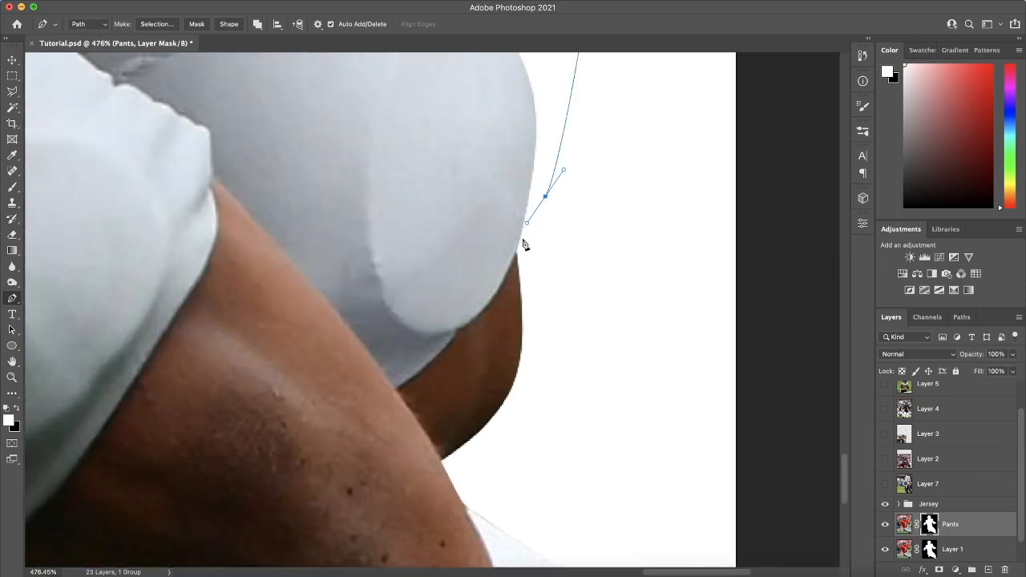
pyautogui.scroll(-5, 525, 245)
pyautogui.rightClick(314, 382)
pyautogui.click(357, 459)
pyautogui.press('Return')
pyautogui.scroll(-4, 377, 413)
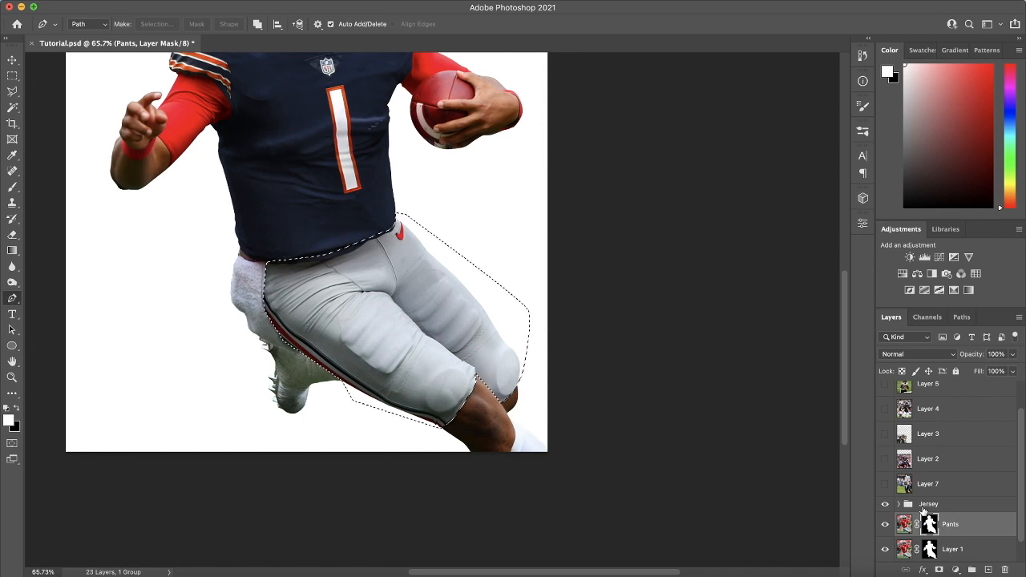
# Invert the selection, clear that area from the Pants layer mask so only the pants remain, and deselect.
pyautogui.press('super+shift+i')
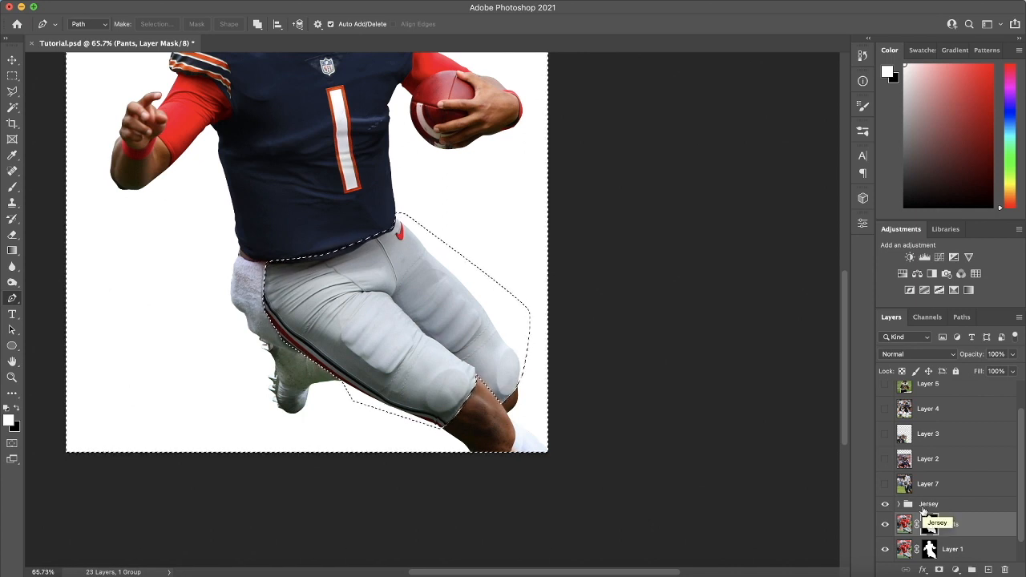
pyautogui.press('Delete')
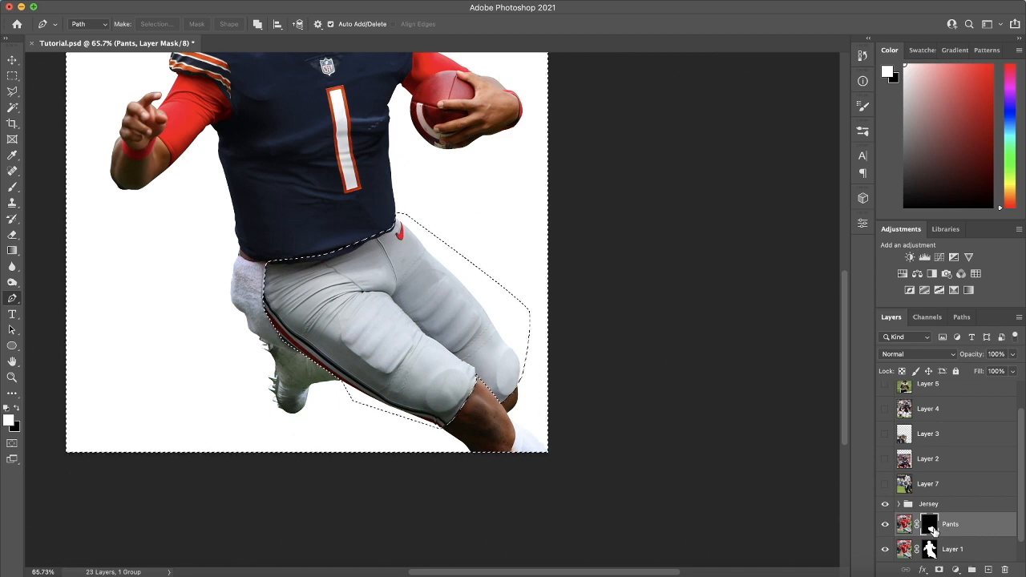
pyautogui.press('super+d')
pyautogui.scroll(-1, 951, 526)
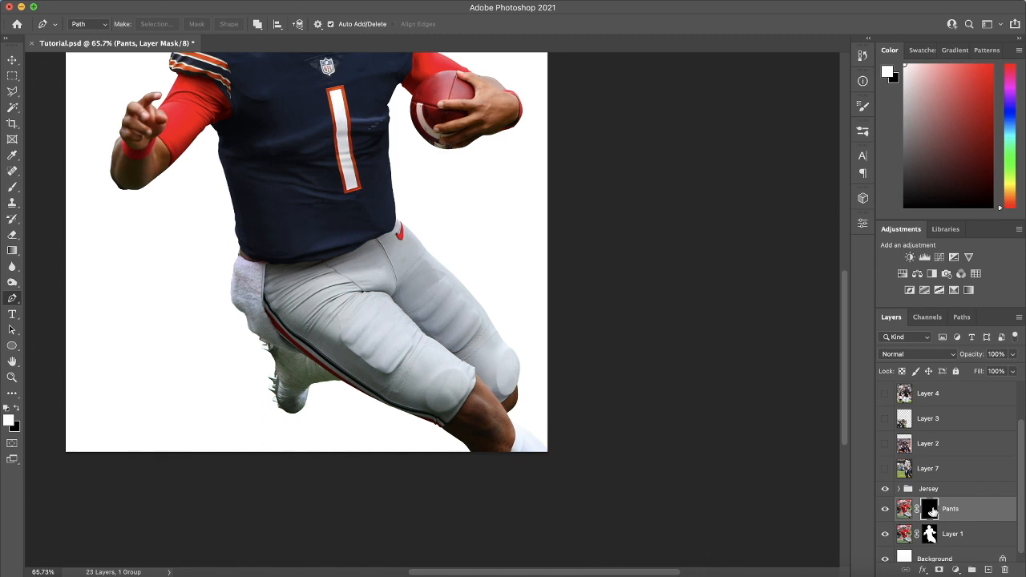
# Check the isolated pants by hiding and reshowing Layer 1, and briefly view the reference photo on Layer 4.
pyautogui.click(887, 536)
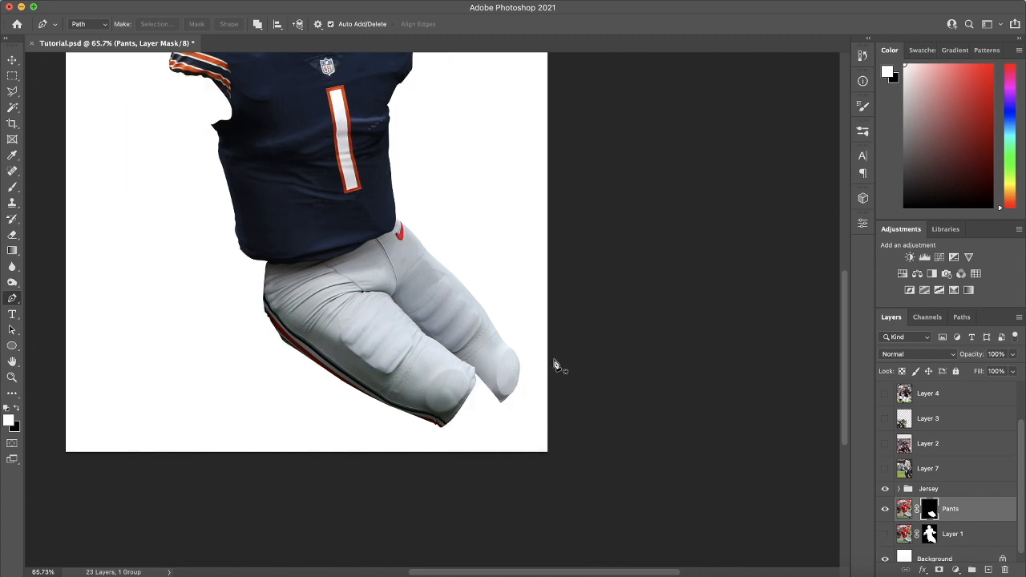
pyautogui.scroll(-3, 554, 361)
pyautogui.scroll(2, 495, 395)
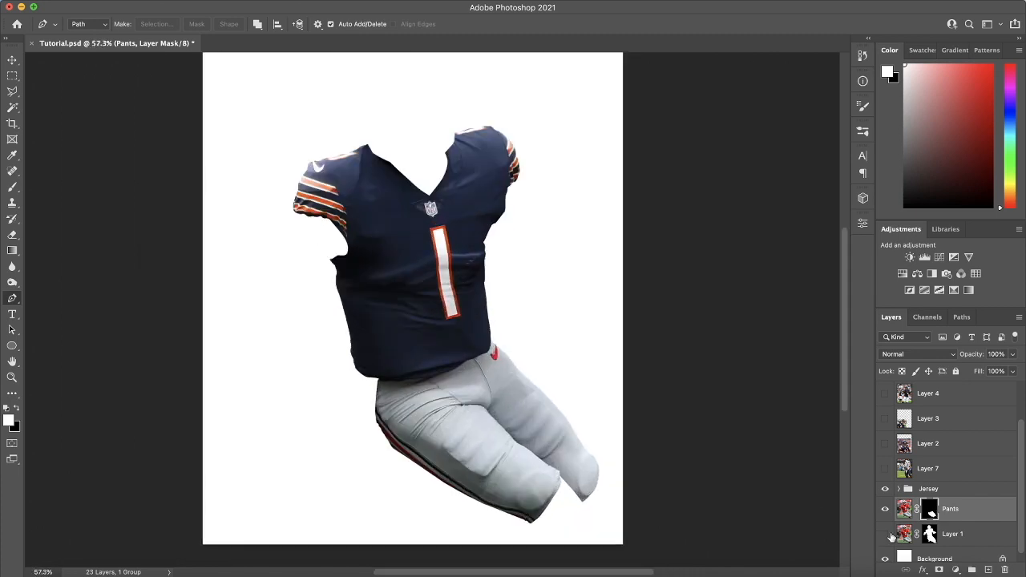
pyautogui.click(887, 535)
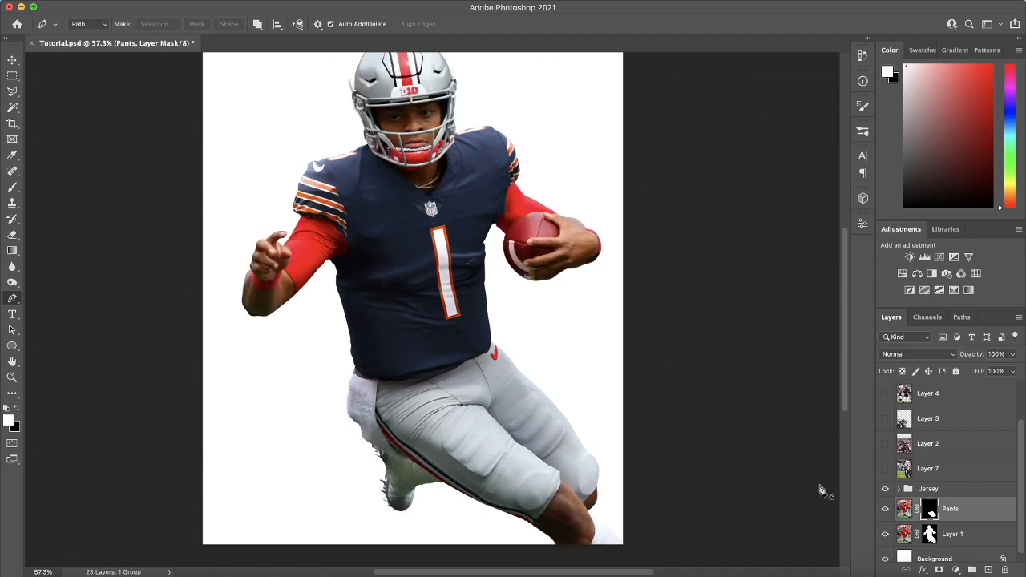
pyautogui.scroll(3, 415, 421)
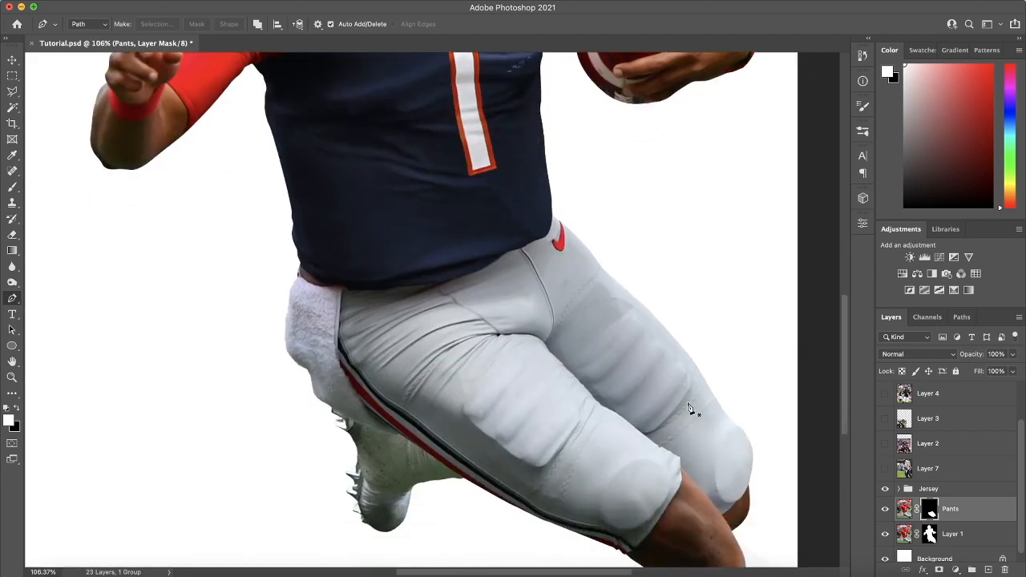
pyautogui.click(886, 394)
pyautogui.click(886, 394)
pyautogui.scroll(-2, 473, 249)
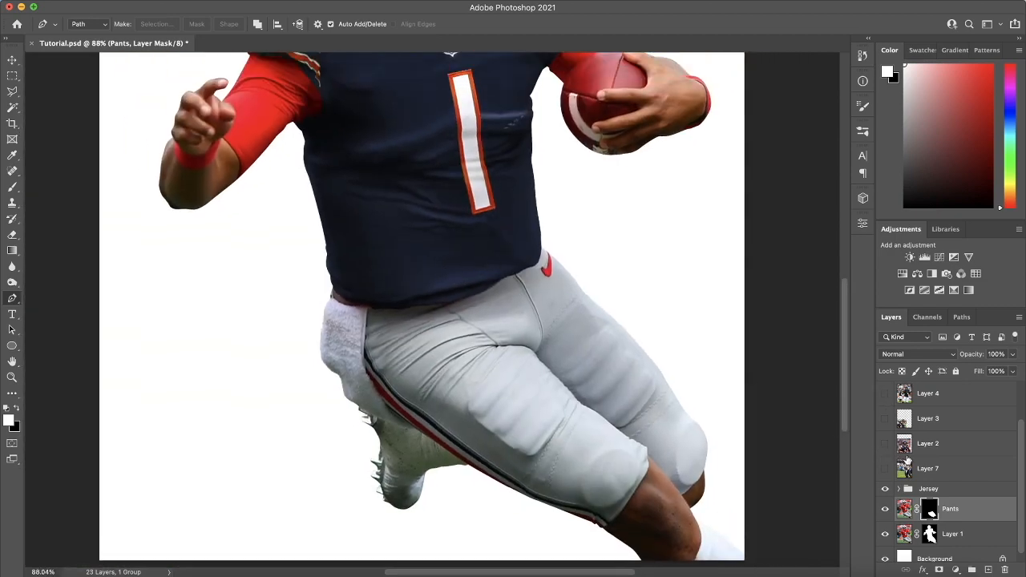
pyautogui.scroll(-1, 439, 285)
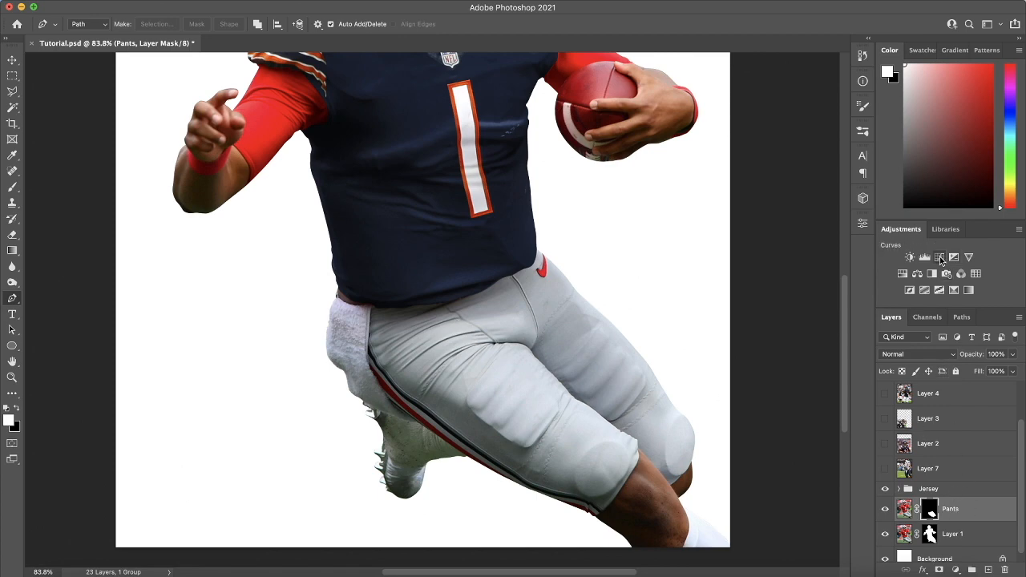
# Add a Curves adjustment clipped to the Pants layer and raise its midtones to turn the pants white.
pyautogui.click(941, 259)
pyautogui.keyDown('alt'); pyautogui.click(960, 520); pyautogui.keyUp('alt')
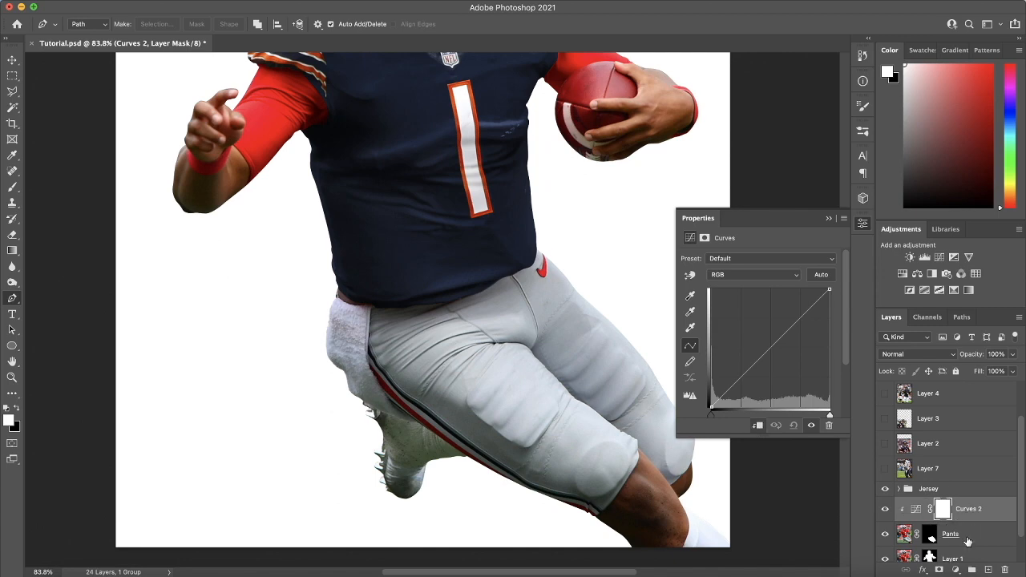
pyautogui.moveTo(771, 347); pyautogui.dragTo(758, 325)
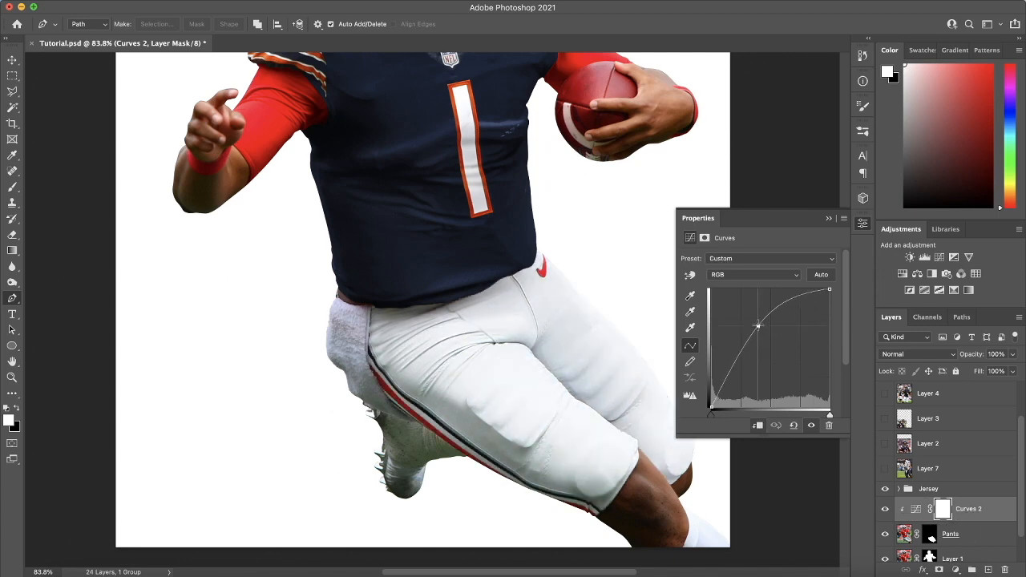
pyautogui.click(832, 221)
pyautogui.scroll(-3, 550, 360)
pyautogui.scroll(1, 493, 393)
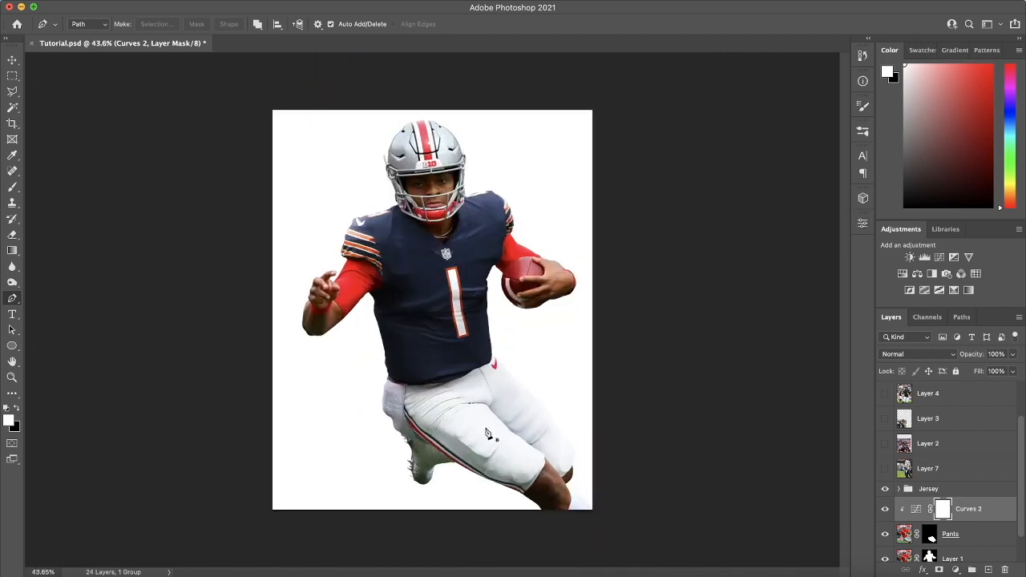
pyautogui.scroll(1, 491, 433)
pyautogui.scroll(1, 498, 457)
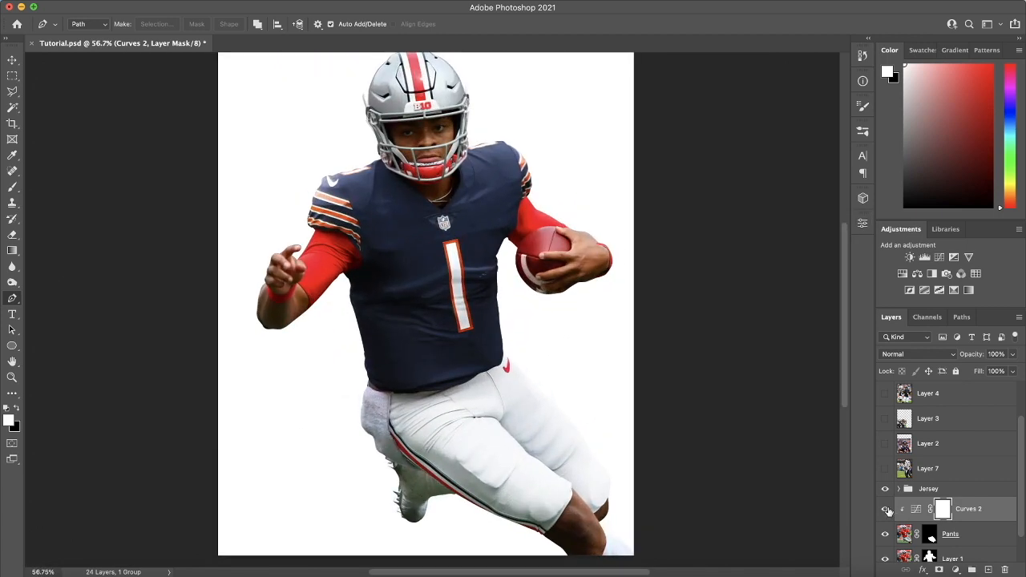
# Hide the Curves 2 adjustment and duplicate the Pants layer.
pyautogui.click(886, 509)
pyautogui.click(1004, 536)
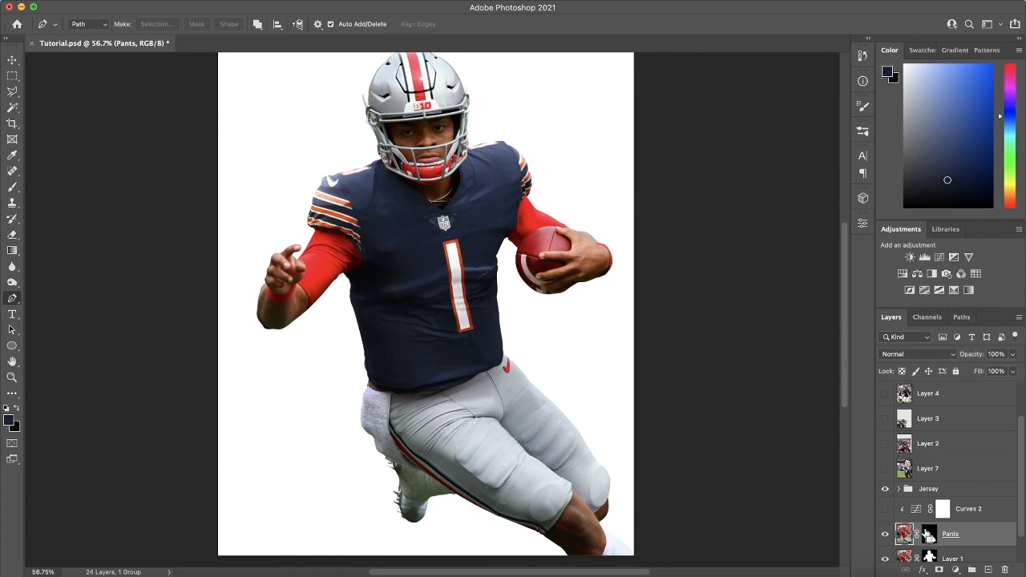
pyautogui.press('super+j')
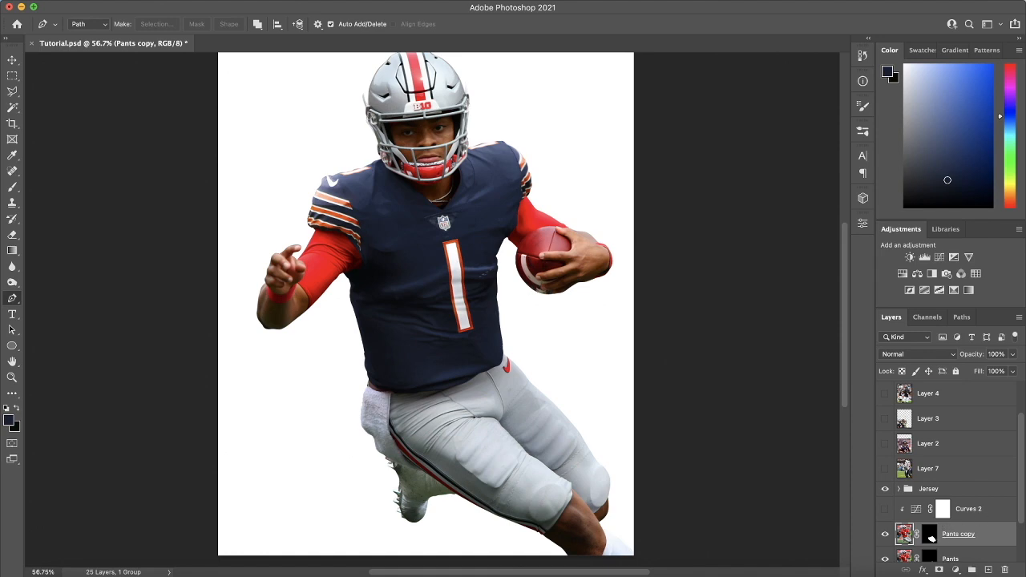
# Darken the Pants copy layer with the Camera Raw filter, setting Exposure to -1.15.
pyautogui.click(276, 8)
pyautogui.click(340, 85)
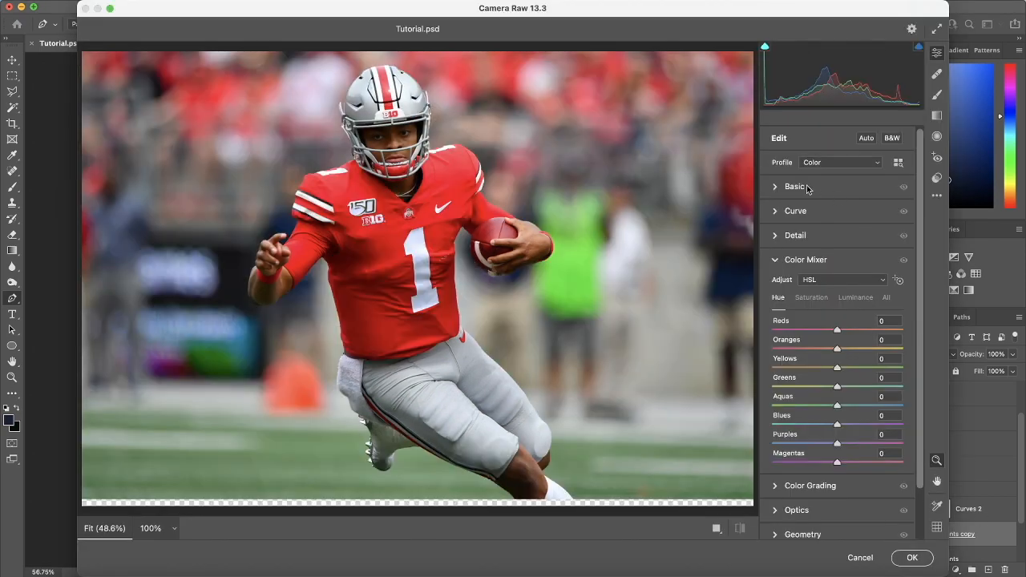
pyautogui.click(793, 186)
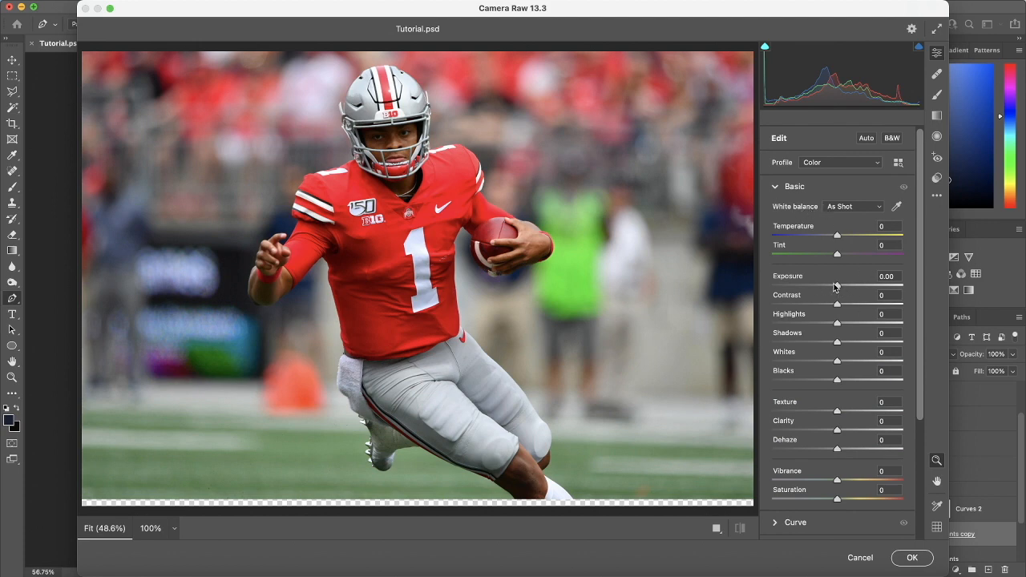
pyautogui.moveTo(837, 287); pyautogui.dragTo(821, 289)
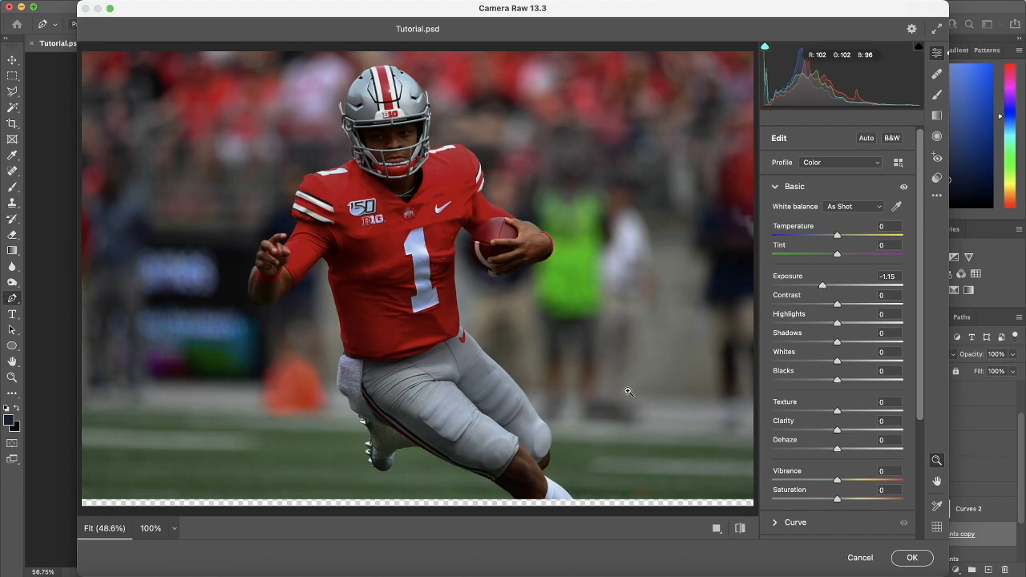
pyautogui.click(914, 558)
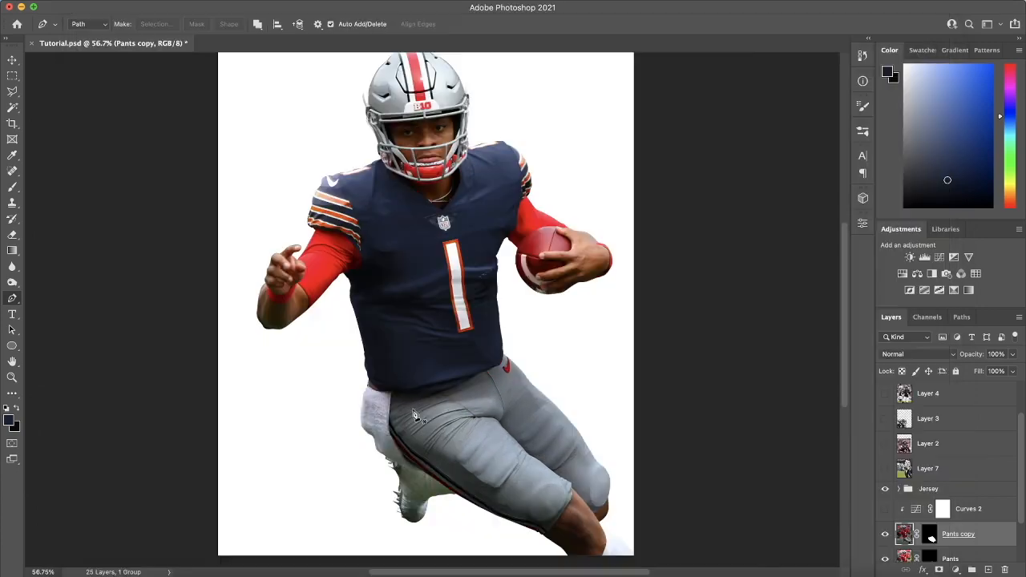
# Copy Gradient Map 1 from the Jersey group to above the Pants copy layer and clip it to that layer.
pyautogui.scroll(3, 539, 433)
pyautogui.scroll(-2, 478, 409)
pyautogui.scroll(2, 478, 410)
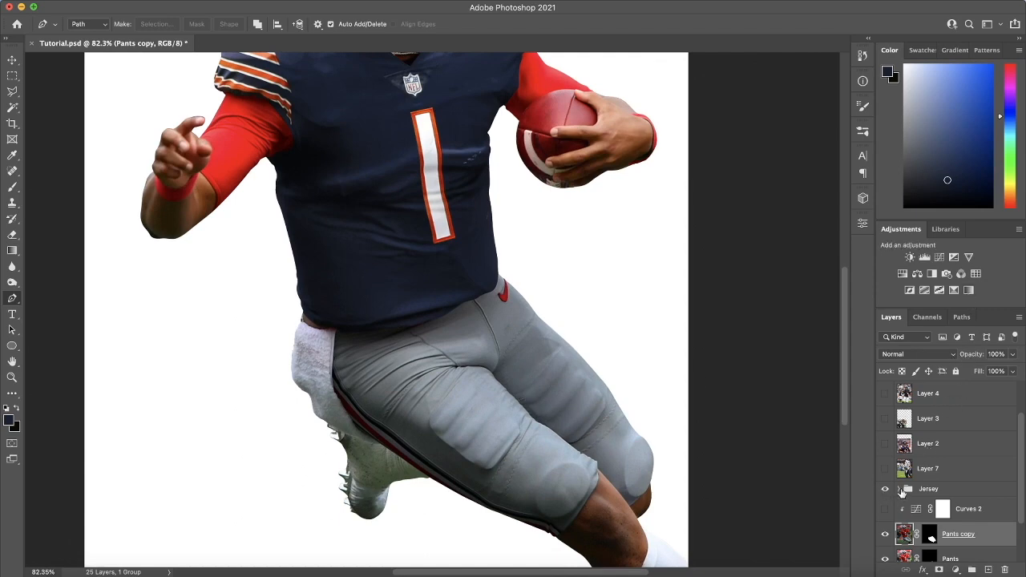
pyautogui.click(902, 490)
pyautogui.scroll(-5, 972, 512)
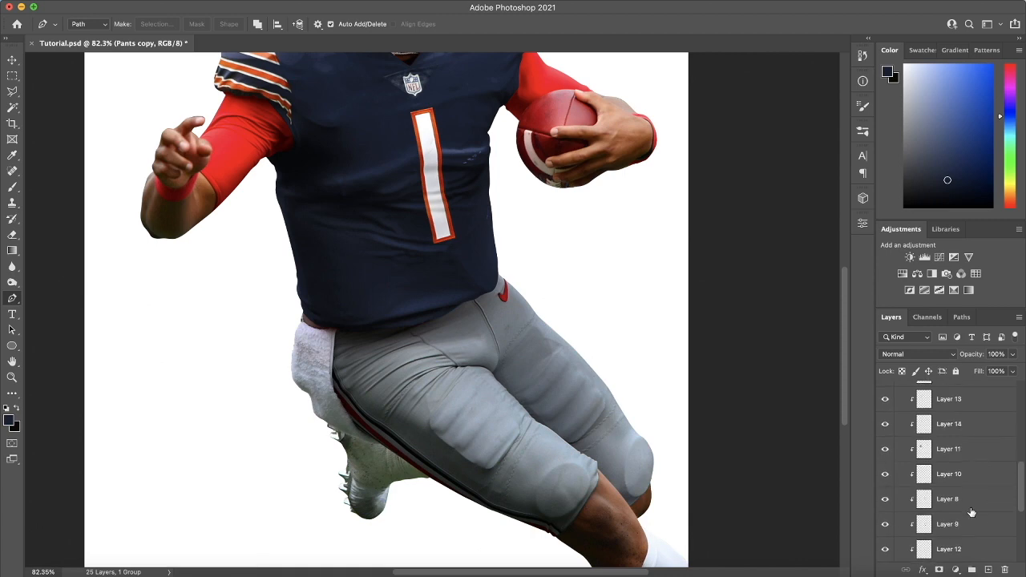
pyautogui.scroll(-3, 972, 512)
pyautogui.click(975, 476)
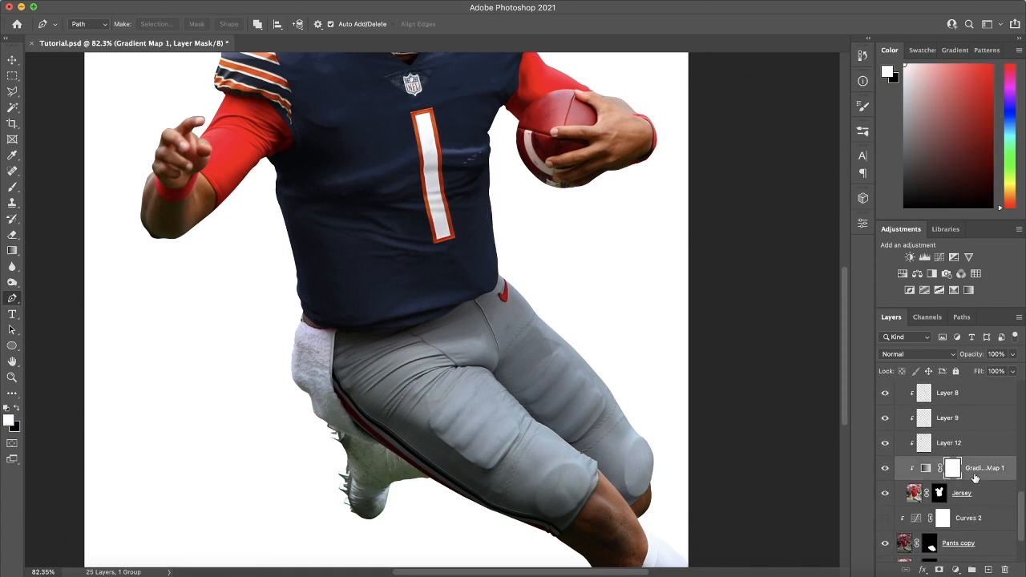
pyautogui.scroll(6, 975, 477)
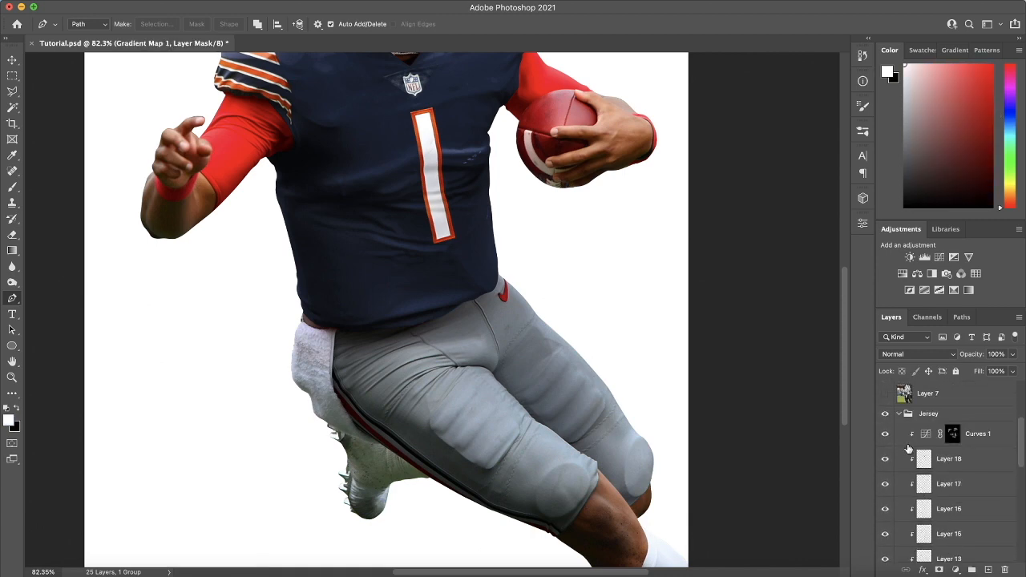
pyautogui.click(902, 415)
pyautogui.click(964, 482)
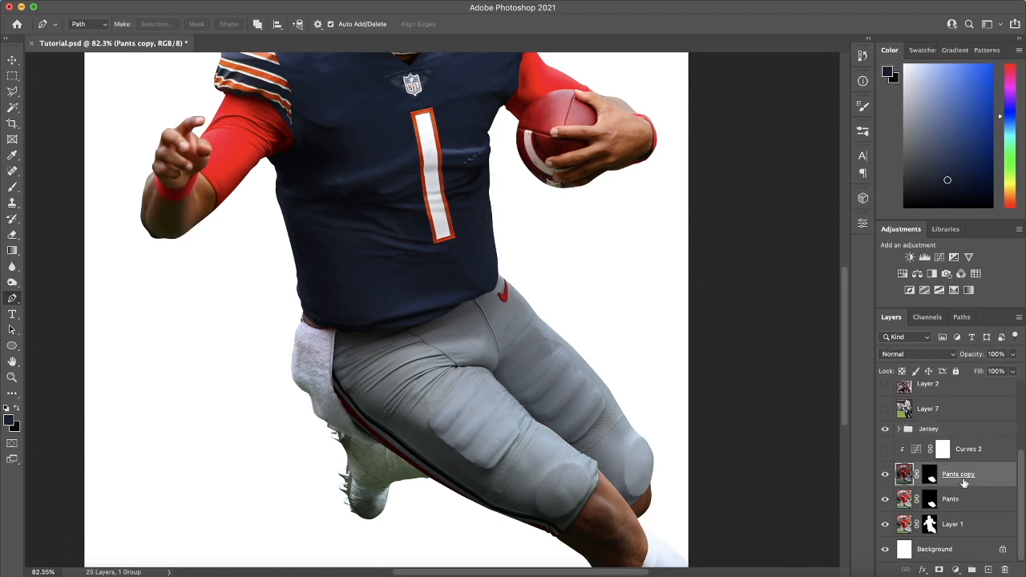
pyautogui.press('super+v')
pyautogui.keyDown('alt'); pyautogui.click(965, 486); pyautogui.keyUp('alt')
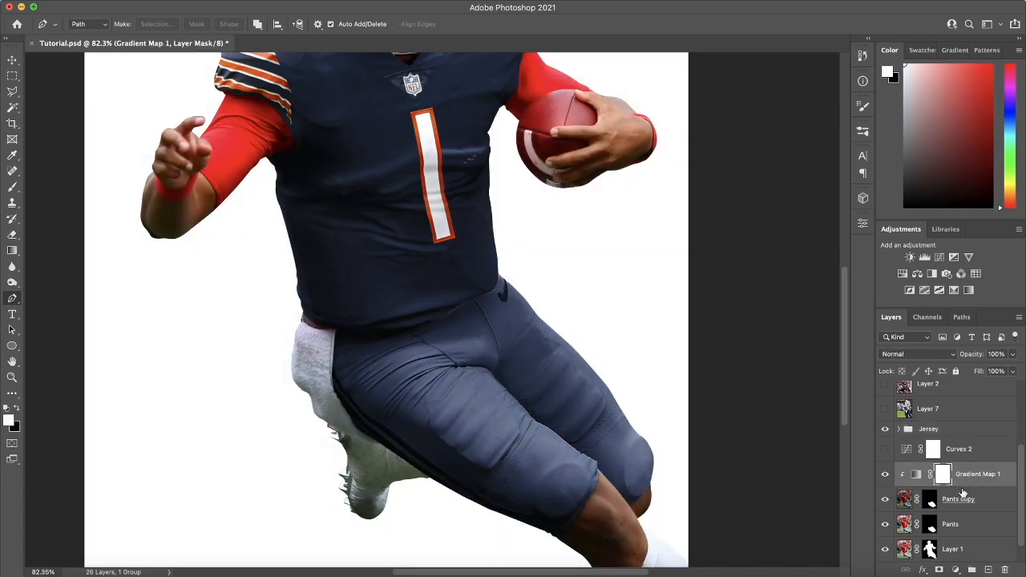
# Adjust the pants' Gradient Map color stops to deepen the navy, moving the navy stop to 40% and the dark stop to 26%.
pyautogui.doubleClick(918, 476)
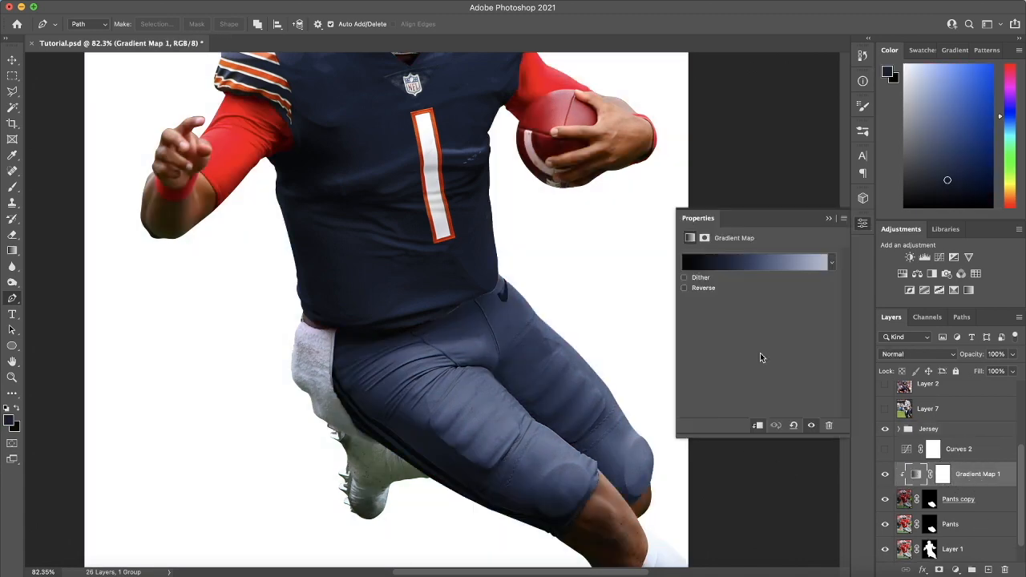
pyautogui.click(719, 270)
pyautogui.moveTo(164, 494); pyautogui.dragTo(203, 496)
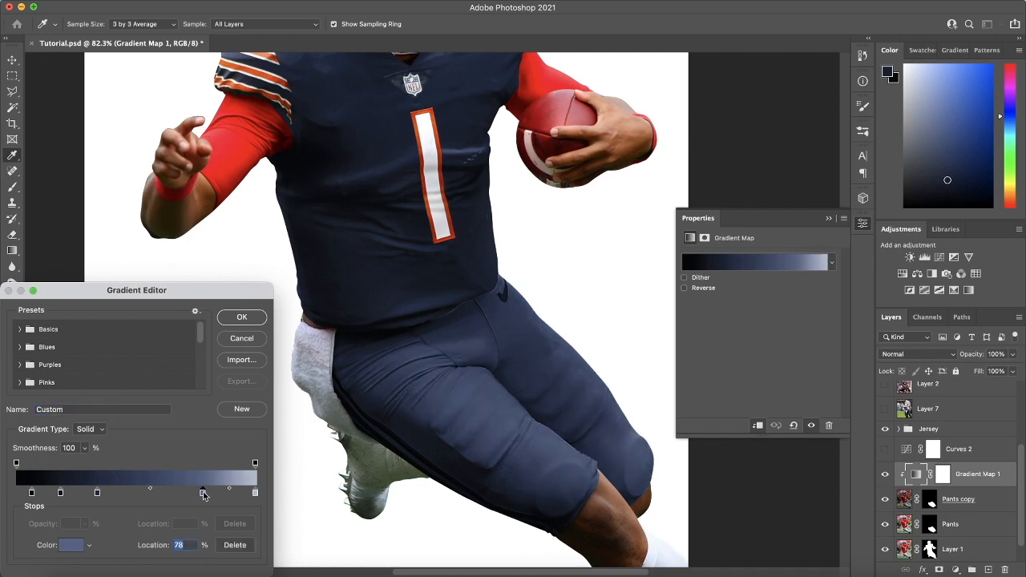
pyautogui.moveTo(98, 495)
pyautogui.mouseDown()
pyautogui.moveTo(150, 495)
pyautogui.moveTo(113, 496)
pyautogui.mouseUp()
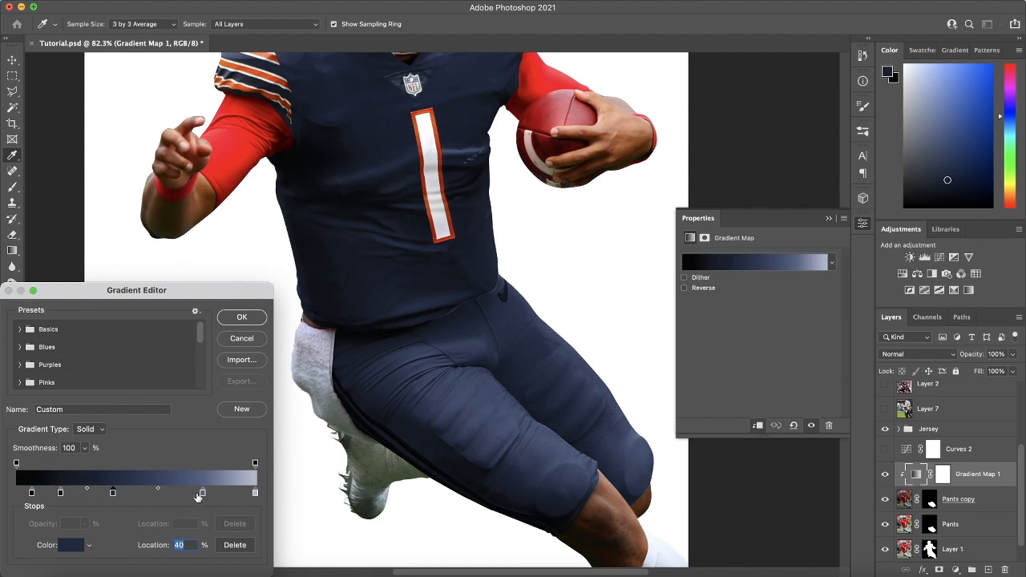
pyautogui.moveTo(201, 494); pyautogui.dragTo(190, 494)
pyautogui.moveTo(61, 494); pyautogui.dragTo(79, 498)
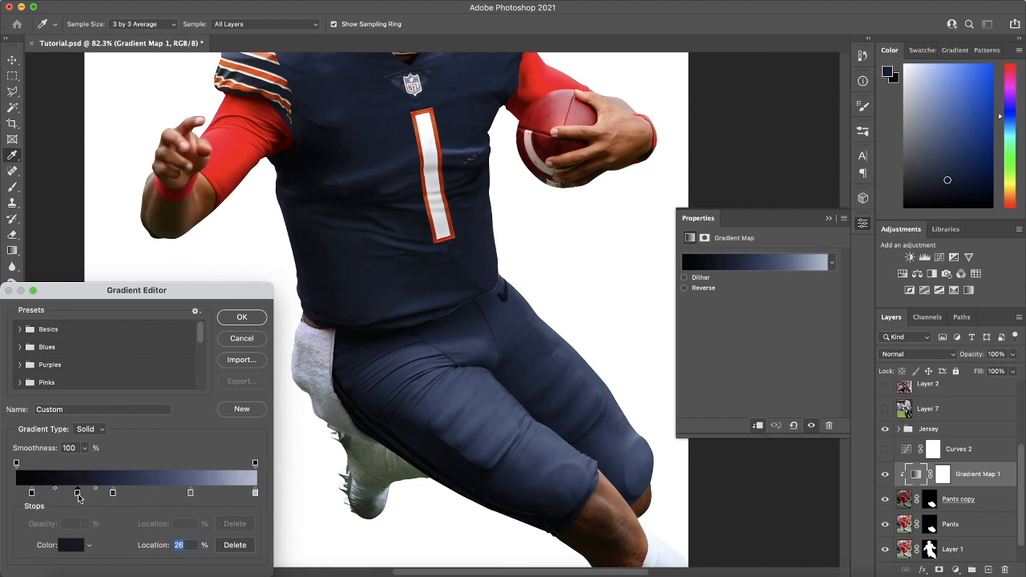
pyautogui.moveTo(191, 494); pyautogui.dragTo(226, 497)
pyautogui.scroll(-5, 485, 354)
pyautogui.scroll(2, 461, 350)
pyautogui.click(241, 316)
pyautogui.press('p')
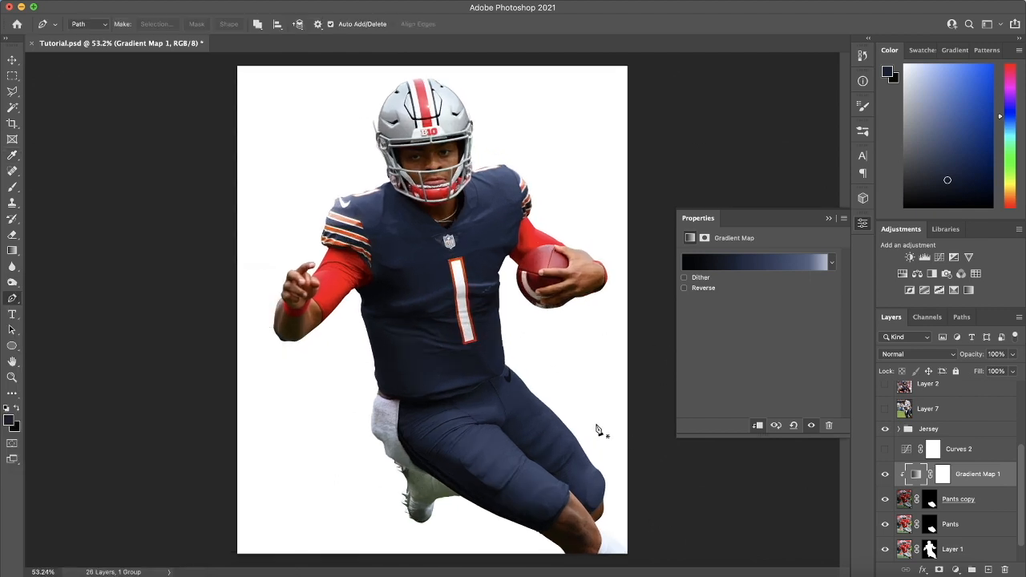
pyautogui.scroll(2, 614, 433)
pyautogui.scroll(-1, 529, 401)
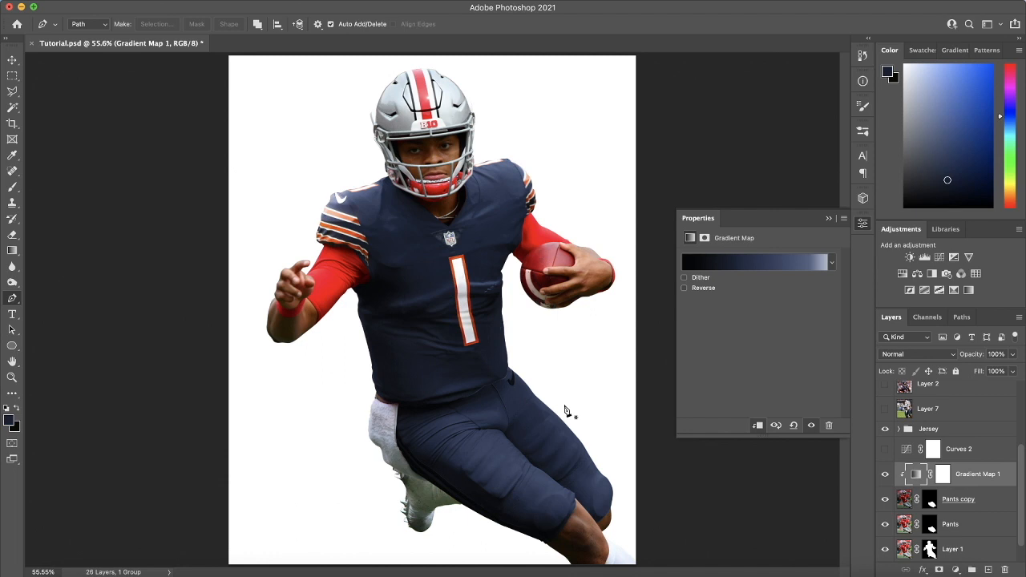
# Delete the Gradient Map 1 adjustment above the pants together with the Pants copy layer.
pyautogui.click(832, 220)
pyautogui.press('Delete')
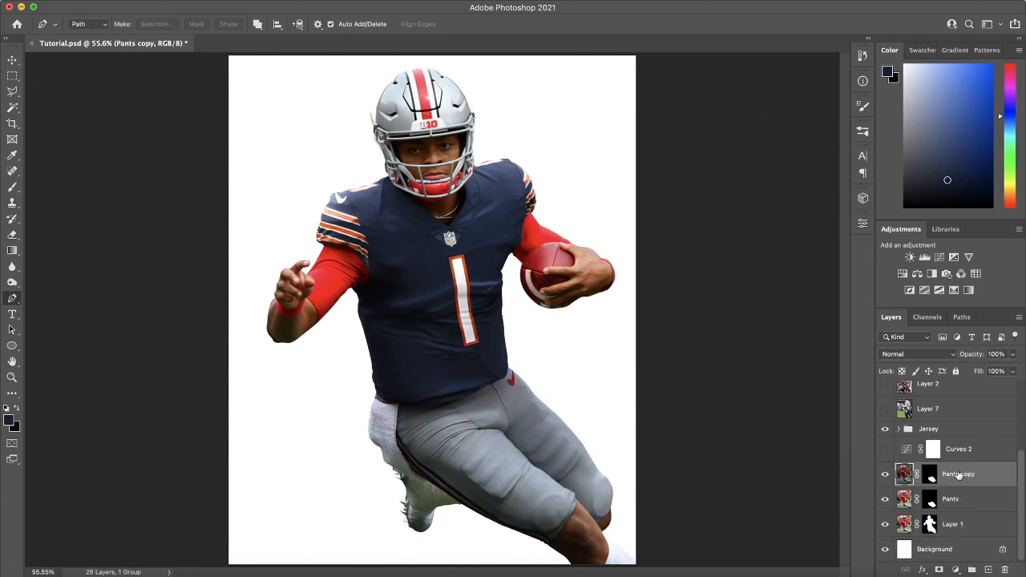
pyautogui.press('Delete')
# Show the Curves 2 adjustment and clip it to the Pants layer.
pyautogui.click(886, 475)
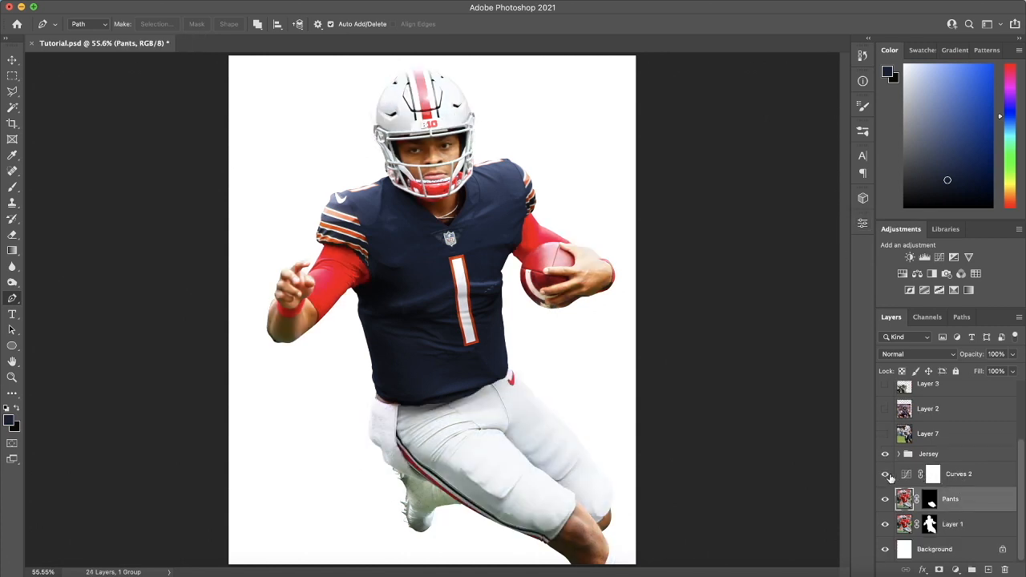
pyautogui.keyDown('alt'); pyautogui.click(958, 486); pyautogui.keyUp('alt')
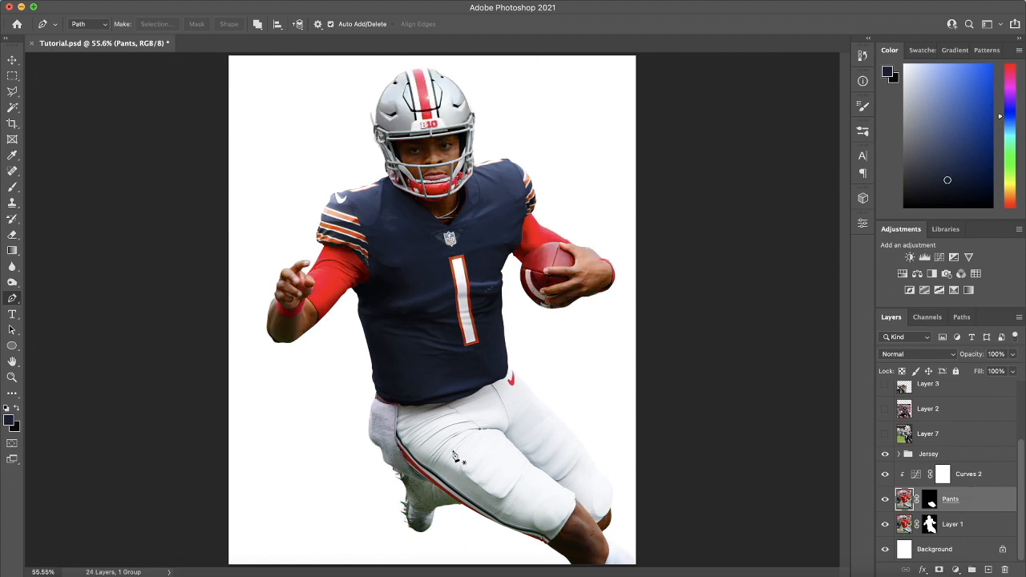
pyautogui.scroll(1, 530, 437)
pyautogui.scroll(-1, 534, 409)
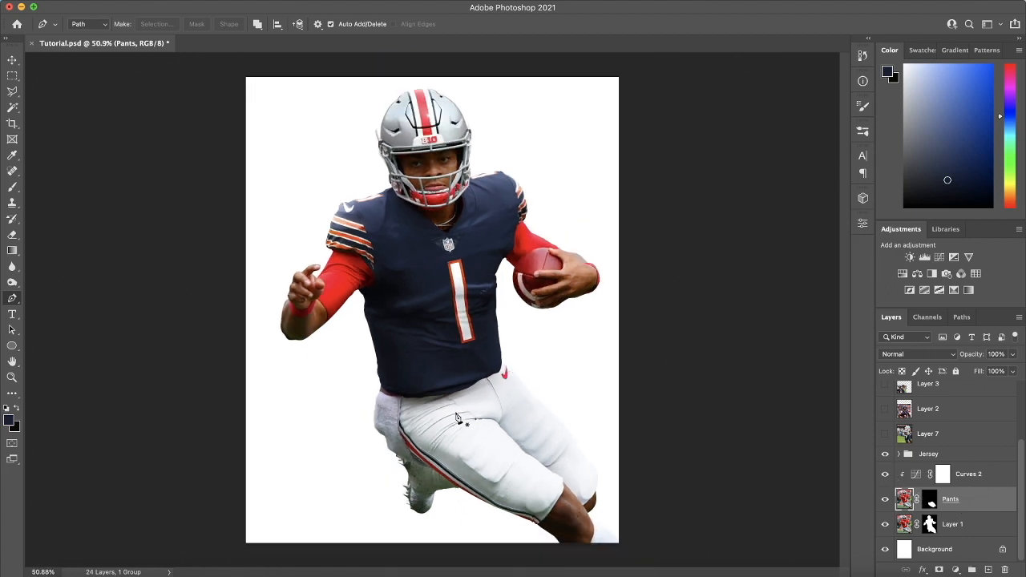
pyautogui.scroll(5, 461, 437)
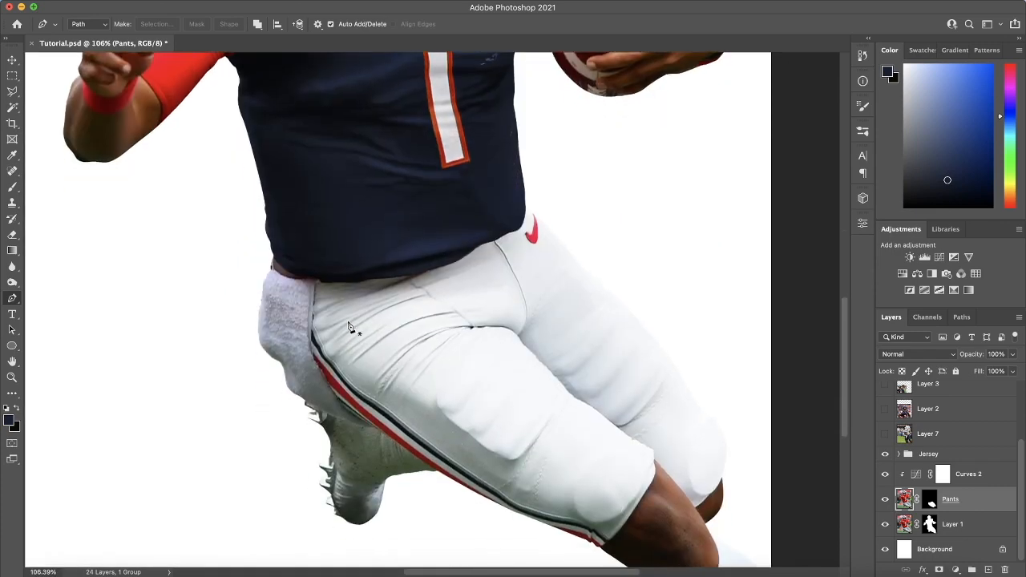
# Show and select Layer 4, the reference photo of a player in white Bears pants.
pyautogui.click(970, 475)
pyautogui.scroll(2, 930, 461)
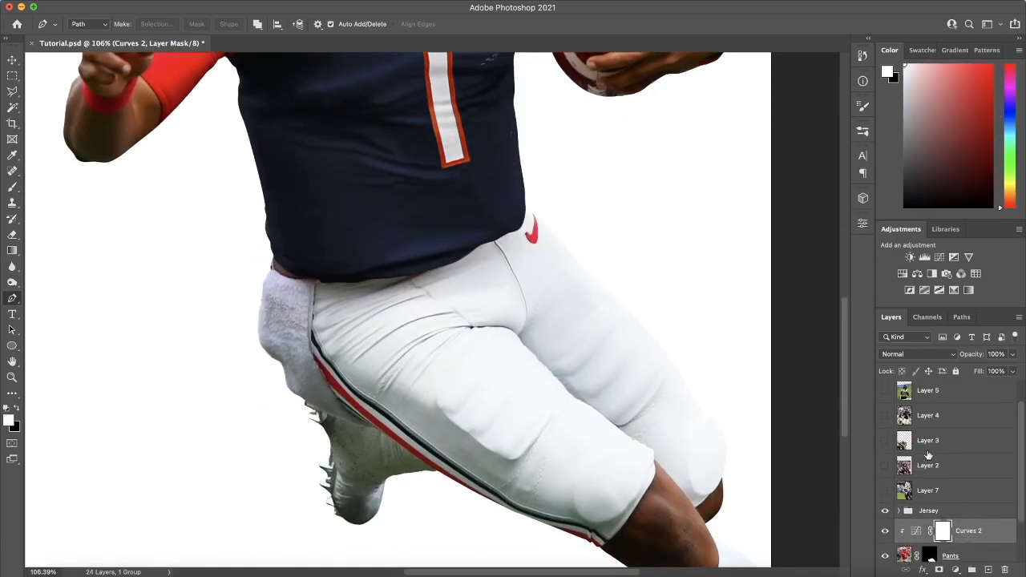
pyautogui.click(886, 417)
pyautogui.click(890, 419)
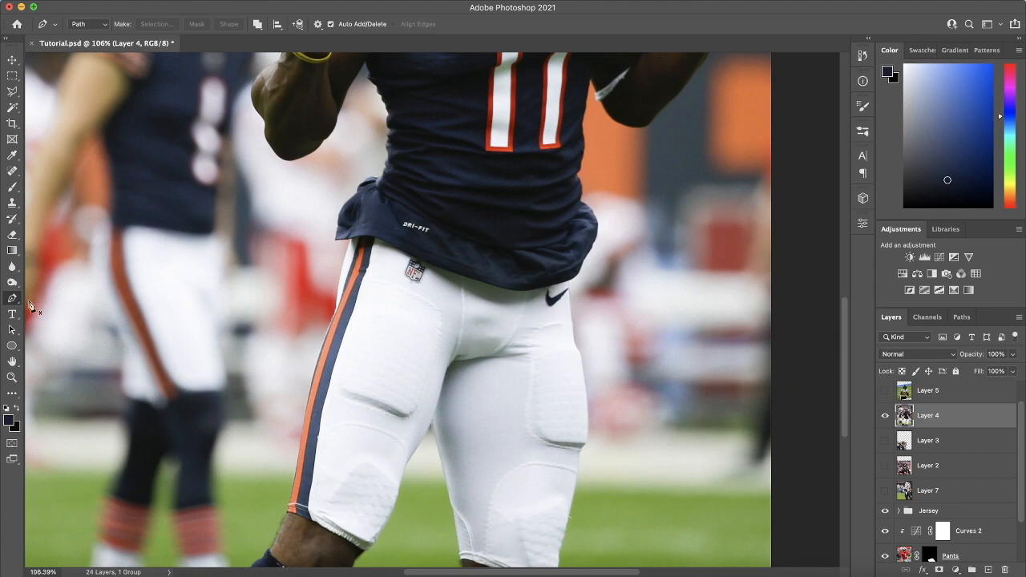
# Trace the navy Nike swoosh on the reference player's pants as a closed path with the Pen tool.
pyautogui.scroll(3, 574, 312)
pyautogui.scroll(-5, 551, 289)
pyautogui.scroll(7, 559, 418)
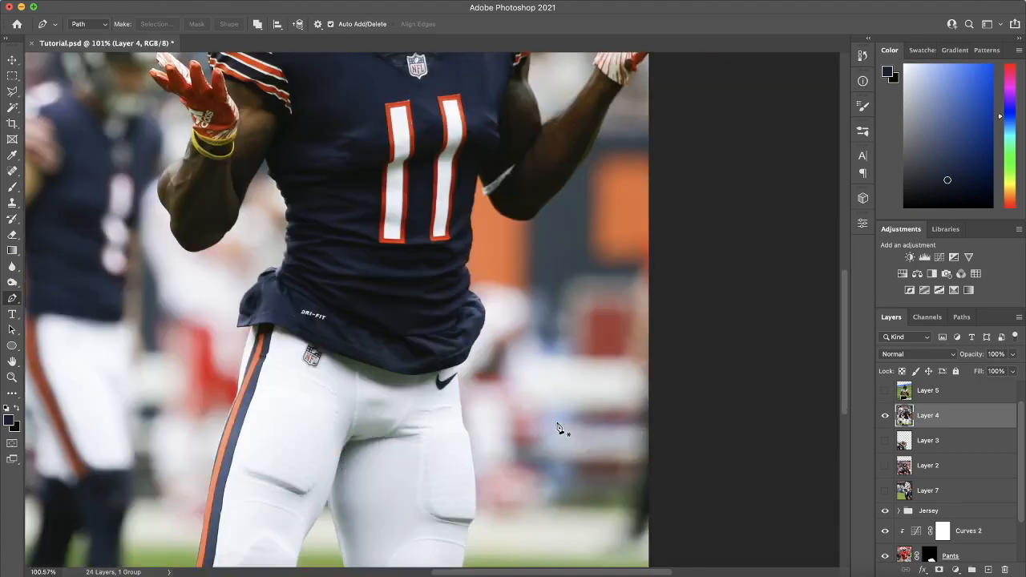
pyautogui.scroll(4, 379, 279)
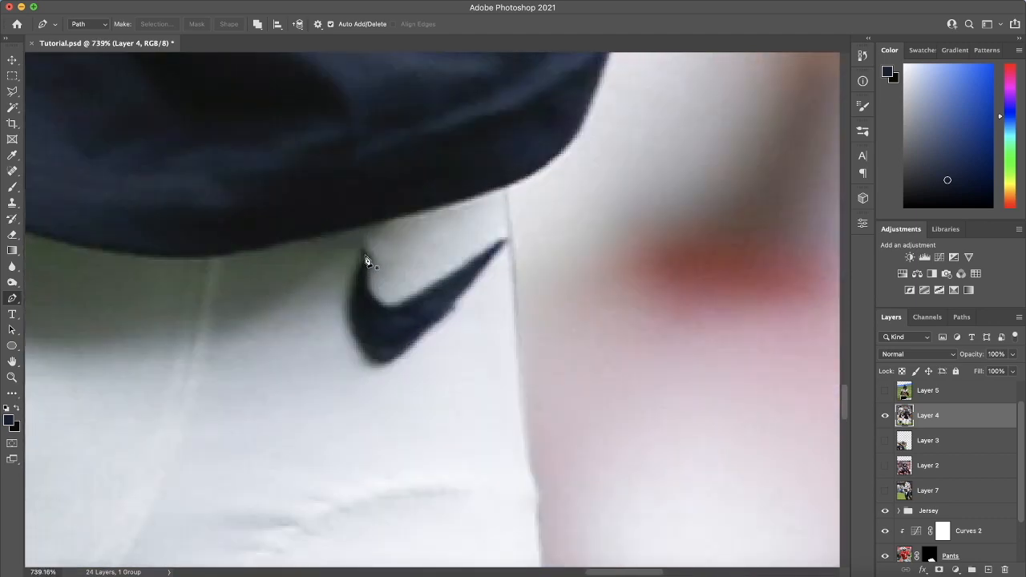
pyautogui.click(367, 241)
pyautogui.moveTo(349, 287); pyautogui.dragTo(345, 313)
pyautogui.moveTo(373, 371); pyautogui.dragTo(427, 340)
pyautogui.moveTo(499, 241); pyautogui.dragTo(523, 226)
pyautogui.moveTo(385, 306); pyautogui.dragTo(366, 296)
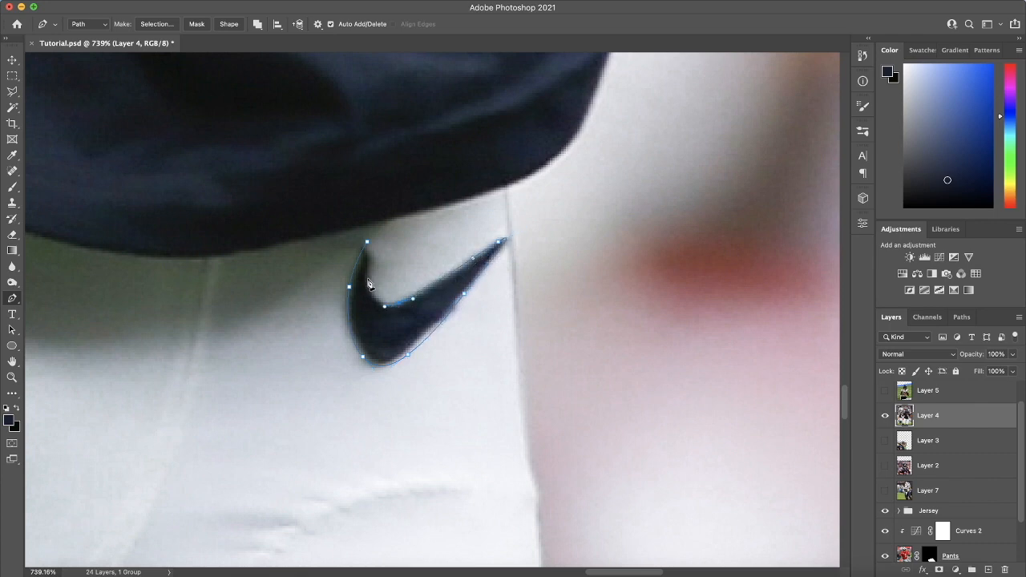
pyautogui.click(367, 242)
# Convert the swoosh path into a selection and copy the swoosh onto a new layer.
pyautogui.rightClick(367, 242)
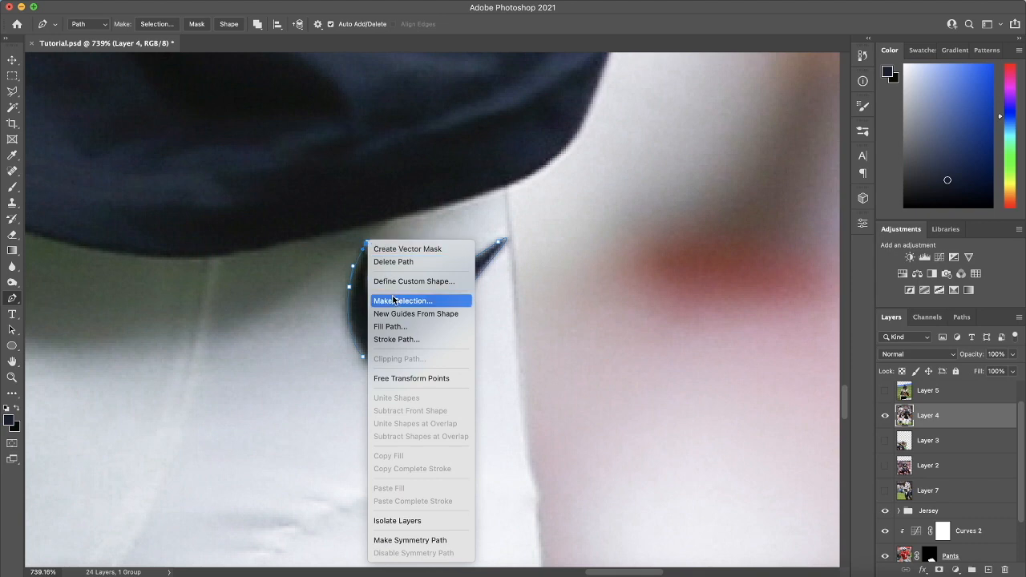
pyautogui.click(443, 236)
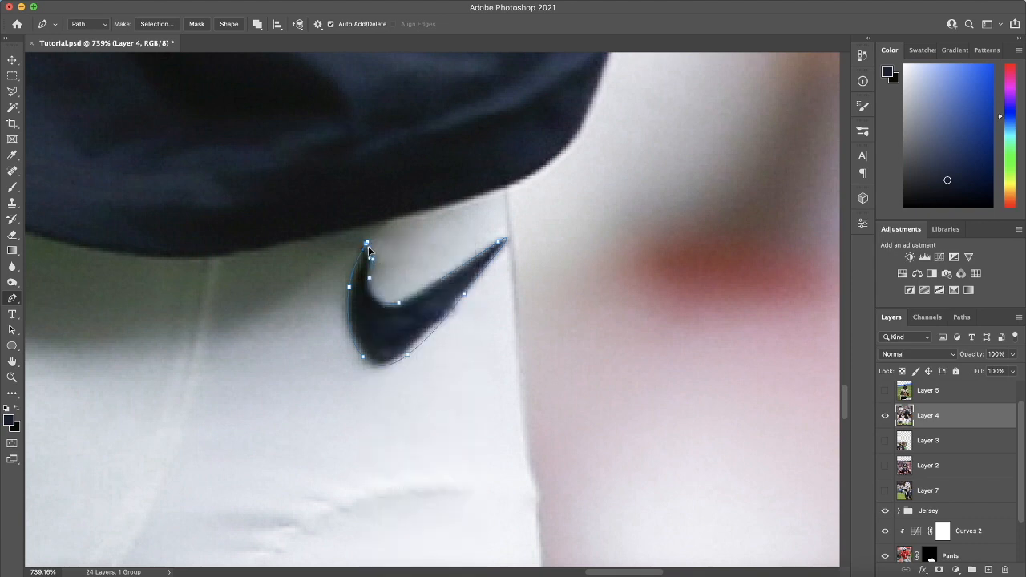
pyautogui.rightClick(368, 246)
pyautogui.click(409, 302)
pyautogui.press('Return')
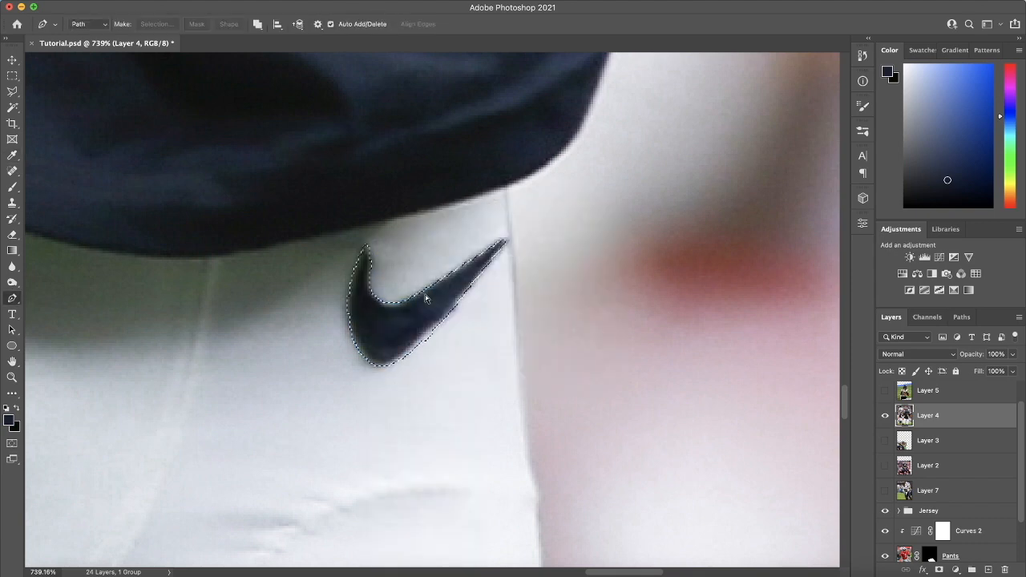
pyautogui.hotkey('ctrl', 'j')
# Hide Layer 4, move the swoosh layer directly above Curves 2 and clip it to the Pants layer.
pyautogui.click(885, 441)
pyautogui.moveTo(940, 423); pyautogui.dragTo(930, 520)
pyautogui.keyDown('alt'); pyautogui.click(967, 495); pyautogui.keyUp('alt')
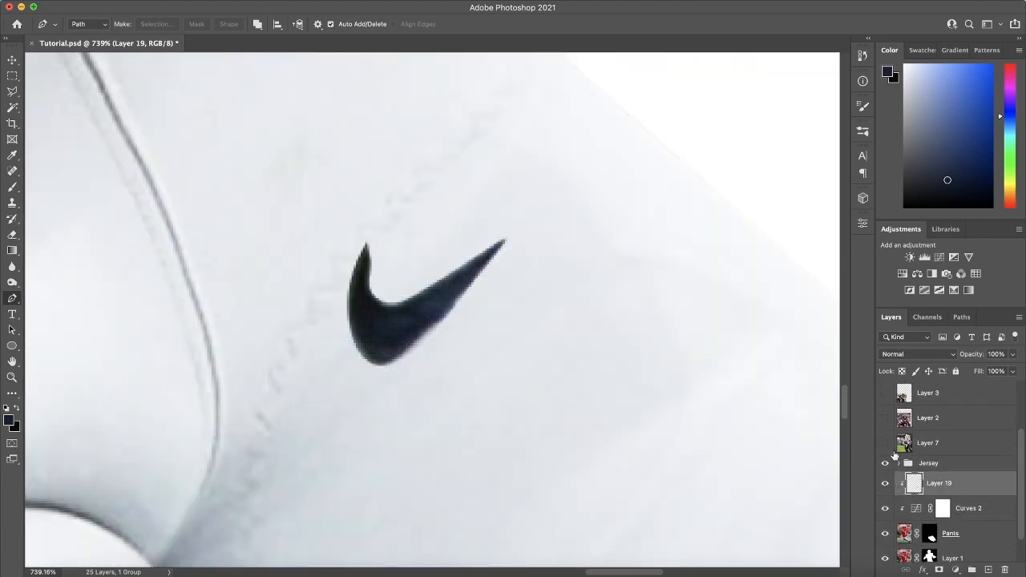
# Free Transform the navy swoosh over the red one, rotating it to -51.96° and scaling it to 106.91%.
pyautogui.scroll(3, 882, 423)
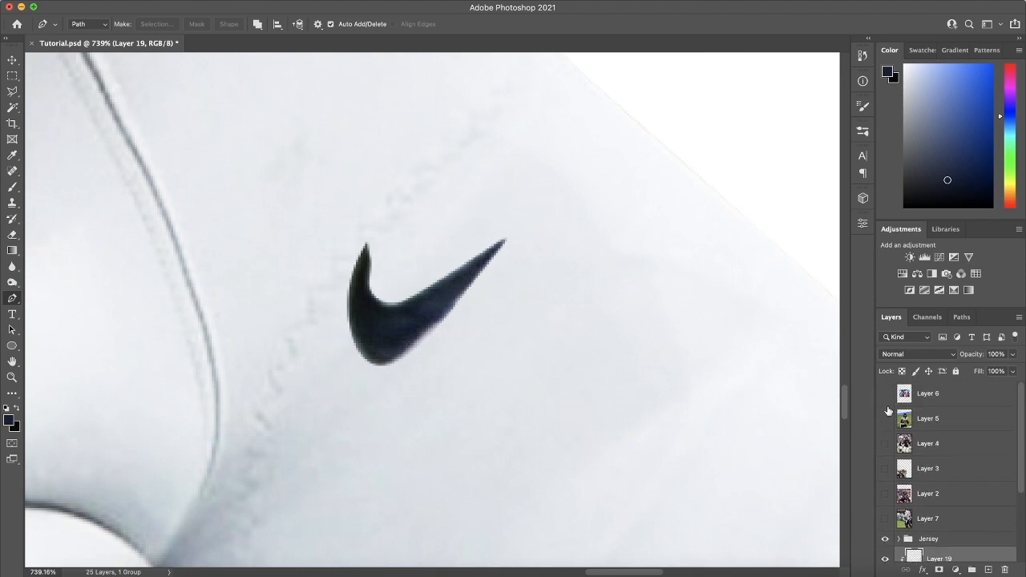
pyautogui.scroll(-5, 614, 425)
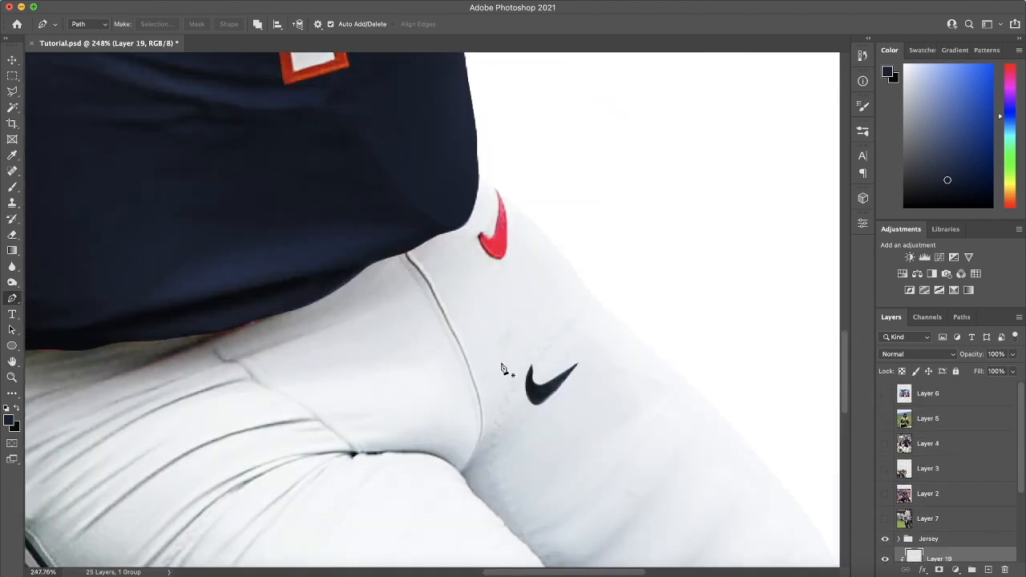
pyautogui.scroll(-5, 519, 364)
pyautogui.scroll(3, 530, 364)
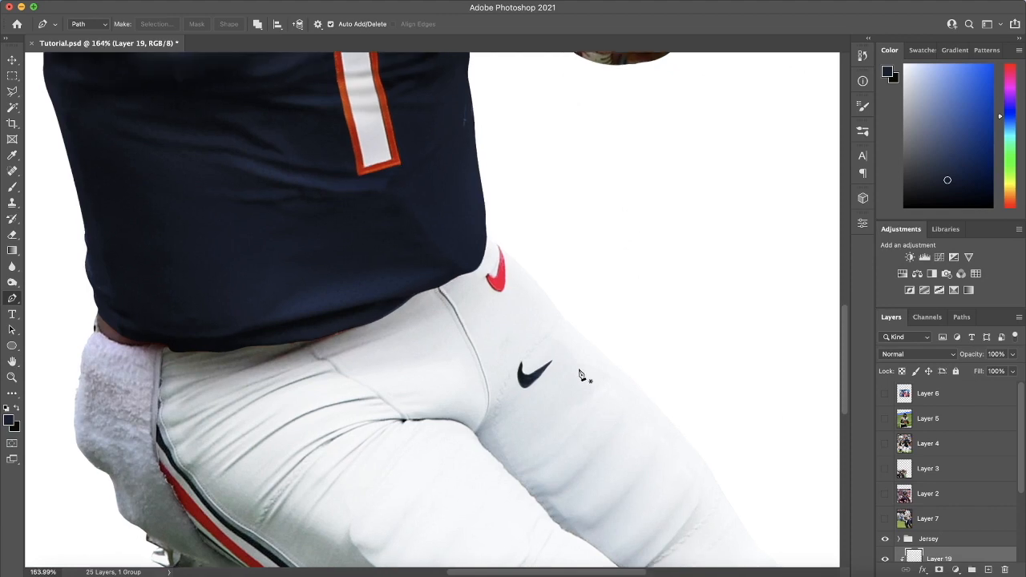
pyautogui.scroll(3, 582, 375)
pyautogui.press('super+t')
pyautogui.moveTo(493, 367); pyautogui.dragTo(425, 177)
pyautogui.moveTo(507, 141); pyautogui.dragTo(435, 84)
pyautogui.moveTo(448, 174); pyautogui.dragTo(445, 155)
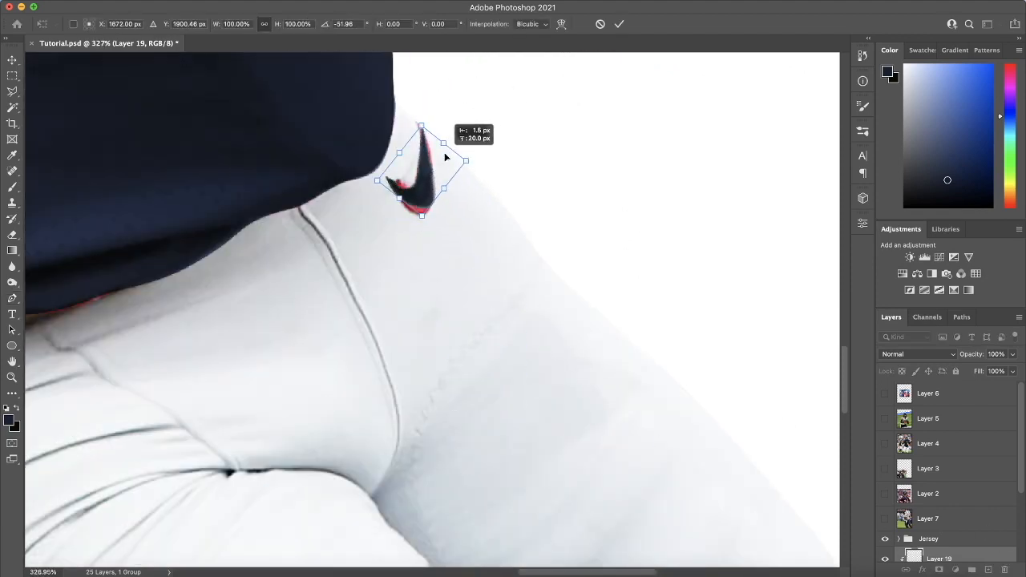
pyautogui.moveTo(425, 217); pyautogui.dragTo(423, 225)
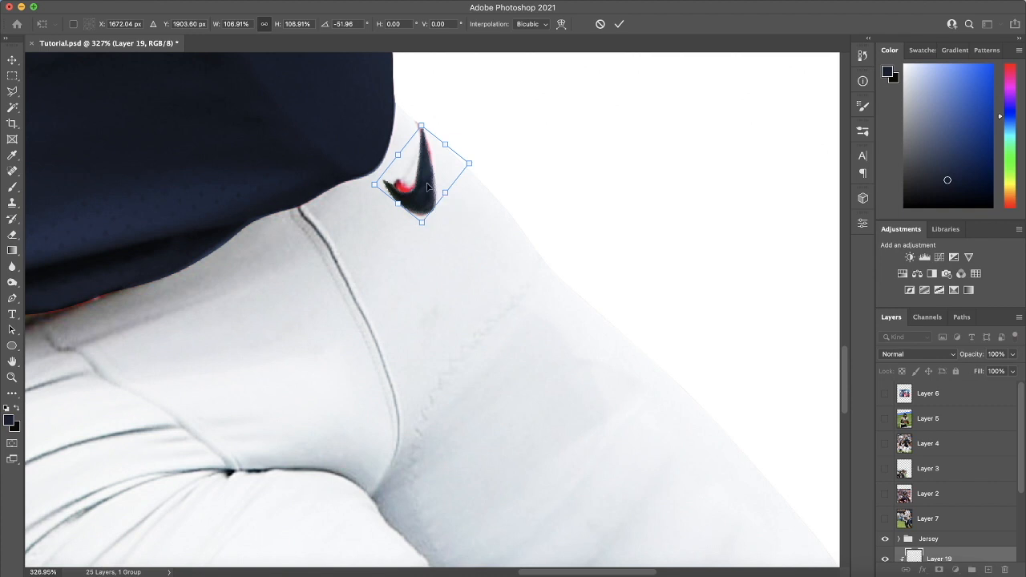
pyautogui.press('Return')
# Bend the navy swoosh with Puppet Warp to match the shape of the red swoosh underneath.
pyautogui.press('p')
pyautogui.click(119, 2)
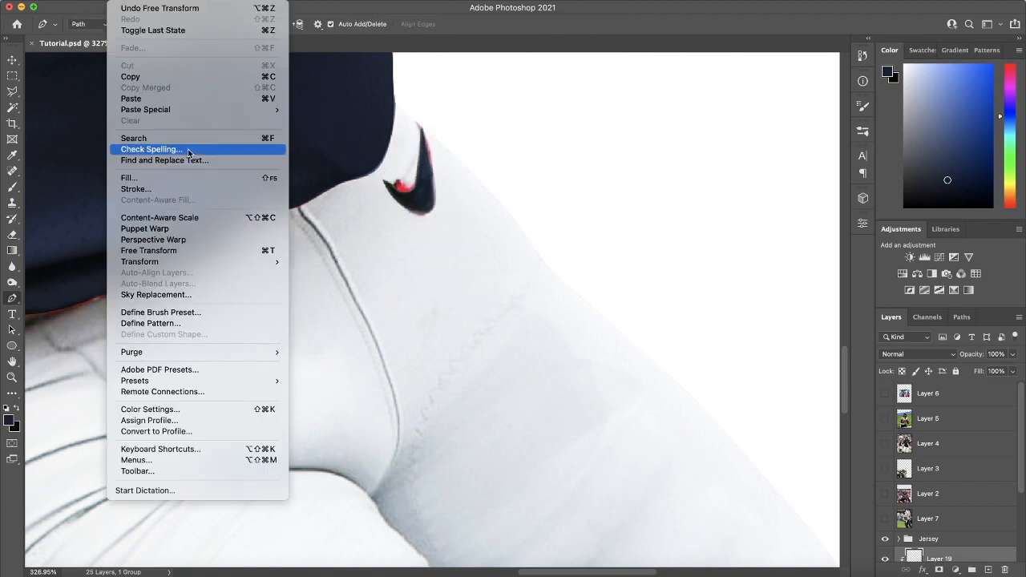
pyautogui.click(160, 225)
pyautogui.scroll(2, 412, 133)
pyautogui.scroll(3, 412, 133)
pyautogui.moveTo(437, 120); pyautogui.dragTo(432, 108)
pyautogui.moveTo(435, 156); pyautogui.dragTo(440, 158)
pyautogui.moveTo(449, 247); pyautogui.dragTo(431, 283)
pyautogui.moveTo(379, 243); pyautogui.dragTo(431, 282)
pyautogui.press('Return')
pyautogui.scroll(-10, 422, 277)
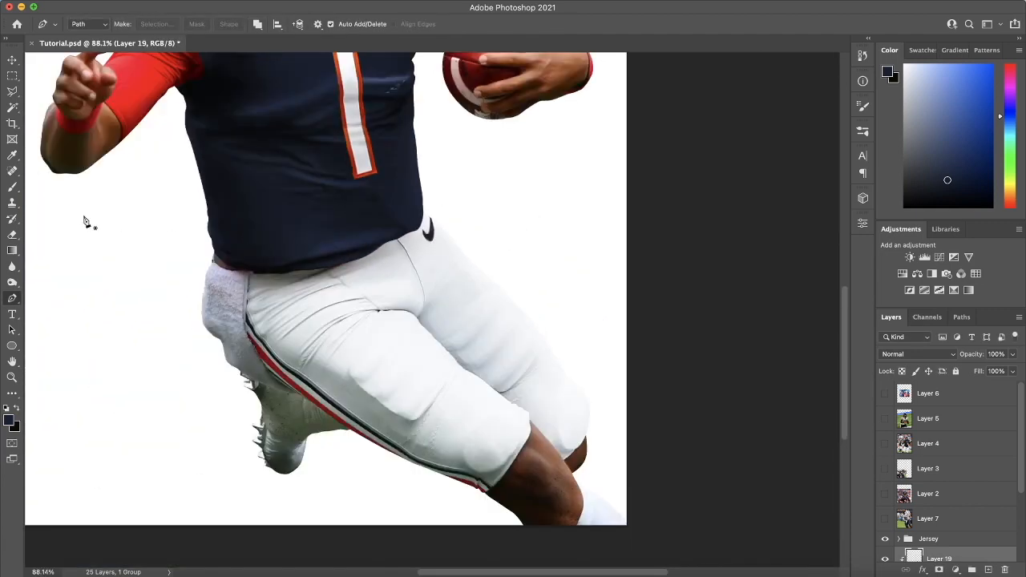
# Add a new clipped layer between Curves 2 and the swoosh layer for painting with the Brush tool.
pyautogui.click(12, 235)
pyautogui.scroll(-5, 433, 309)
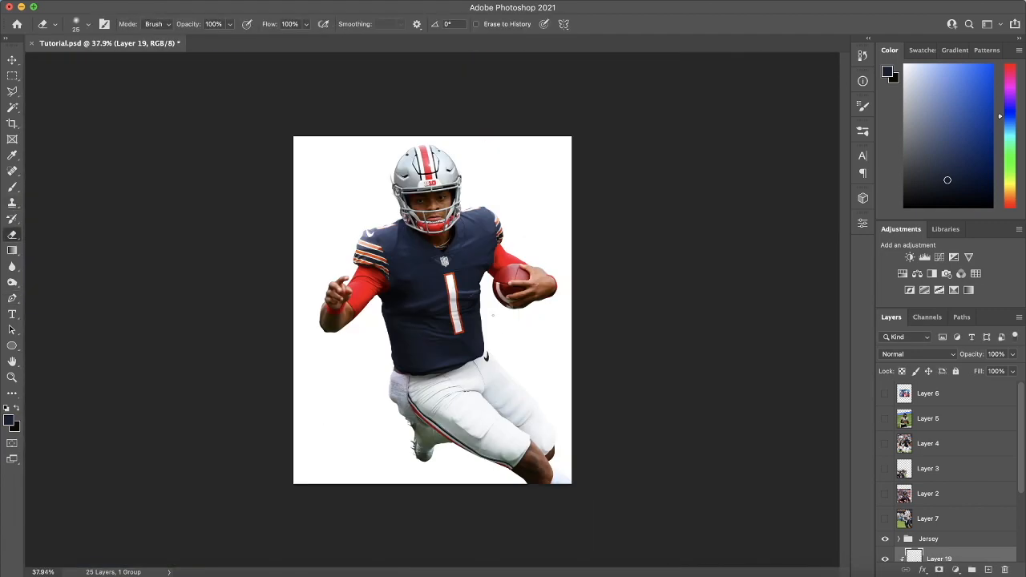
pyautogui.scroll(12, 482, 359)
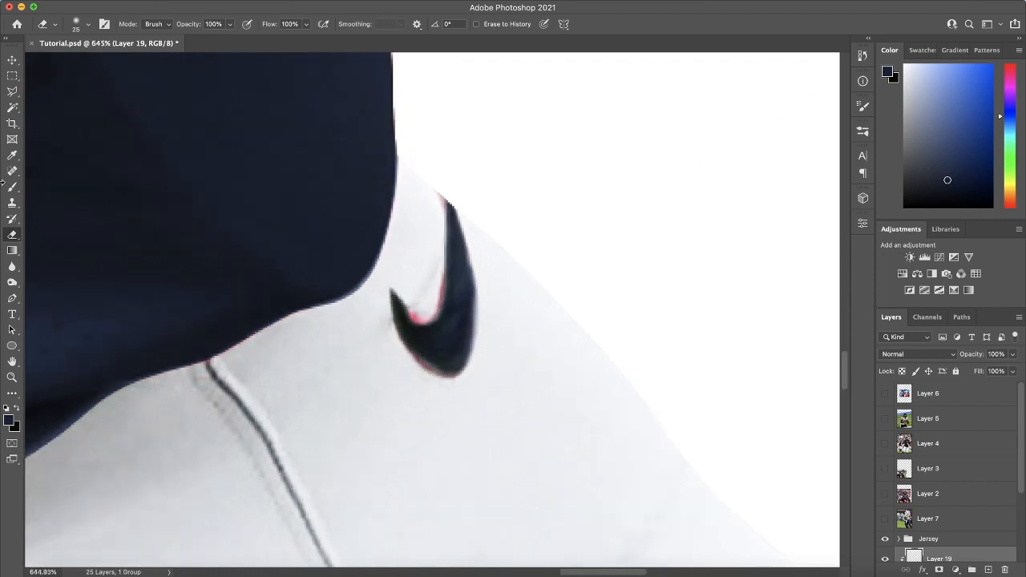
pyautogui.click(12, 187)
pyautogui.scroll(-3, 933, 491)
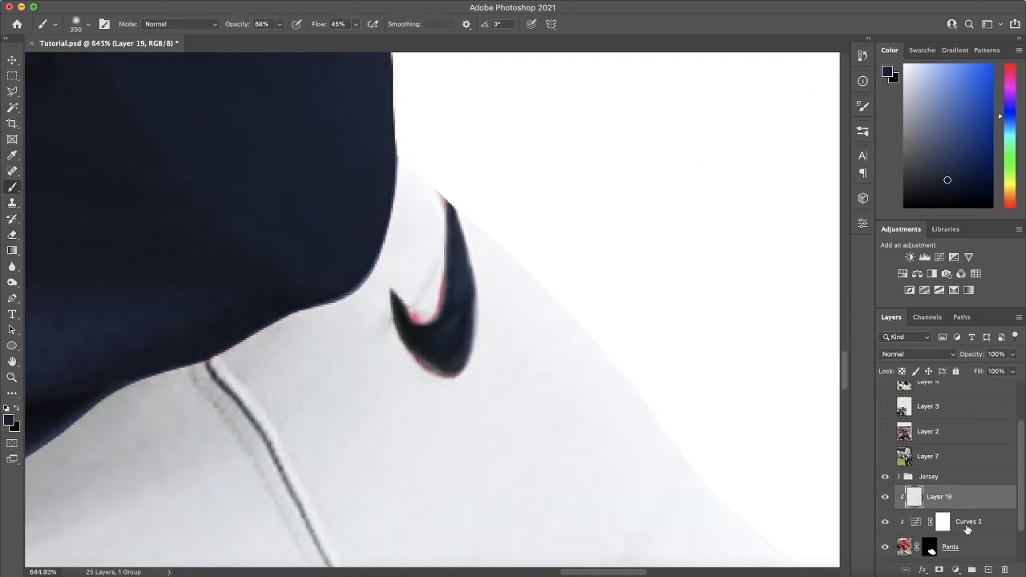
pyautogui.click(968, 530)
pyautogui.click(989, 570)
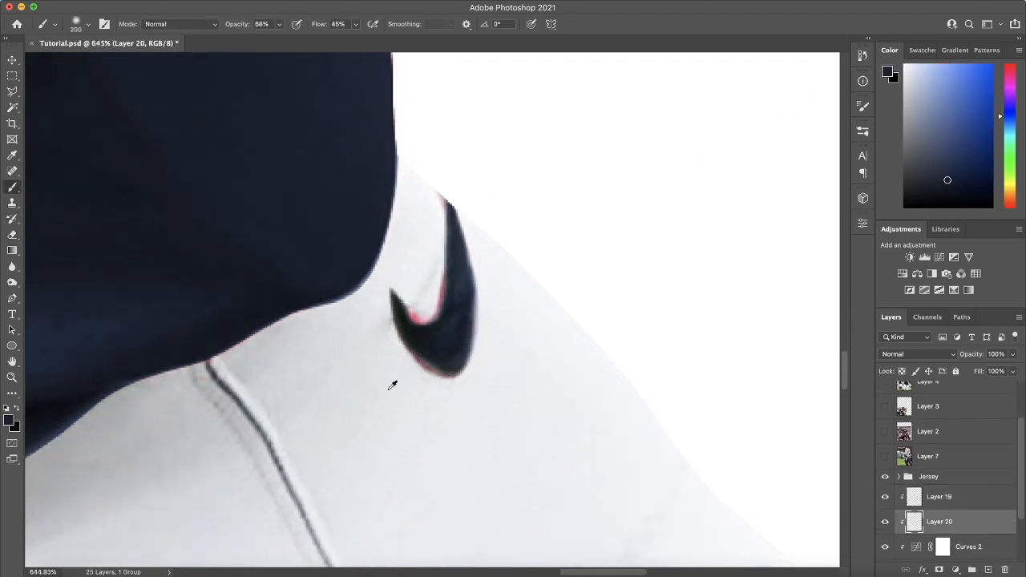
# Sample the light pants color and, with a smaller brush, paint over the red remnant inside the swoosh's curve.
pyautogui.keyDown('alt'); pyautogui.click(446, 404); pyautogui.keyUp('alt')
pyautogui.press('[')
pyautogui.press('[')
pyautogui.press('[')
pyautogui.press('[')
pyautogui.press('[')
pyautogui.press('[')
pyautogui.press('[')
pyautogui.press('[')
pyautogui.press('[')
pyautogui.press('[')
pyautogui.moveTo(418, 307)
pyautogui.mouseDown()
pyautogui.moveTo(411, 290)
pyautogui.moveTo(437, 333)
pyautogui.mouseUp()
# Set the brush to 100% opacity and size 40, and paint over the remaining red edges around the swoosh.
pyautogui.click(280, 26)
pyautogui.moveTo(279, 41); pyautogui.dragTo(304, 43)
pyautogui.press('[')
pyautogui.moveTo(376, 323); pyautogui.dragTo(448, 195)
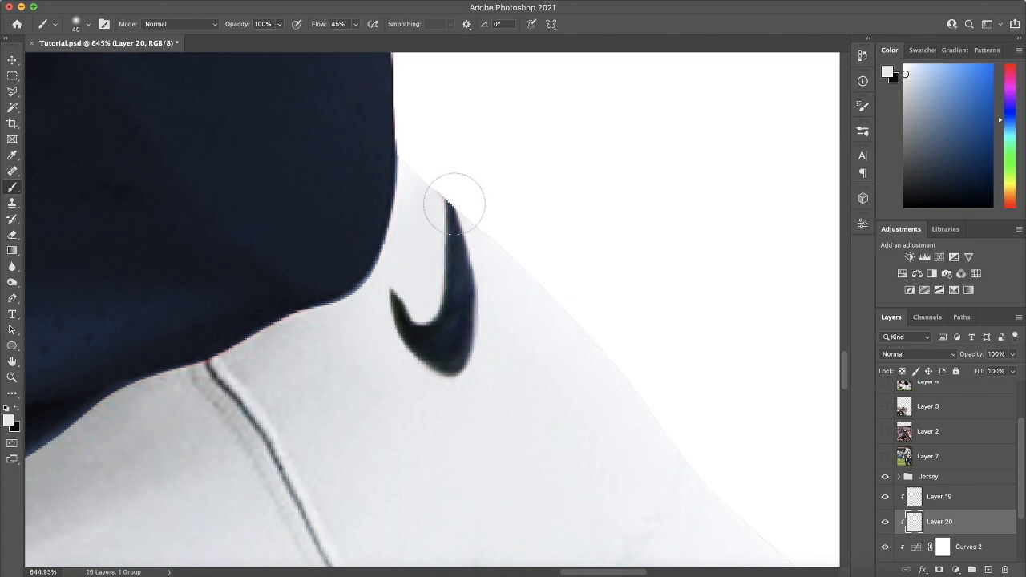
pyautogui.press('super+0')
pyautogui.scroll(1, 449, 275)
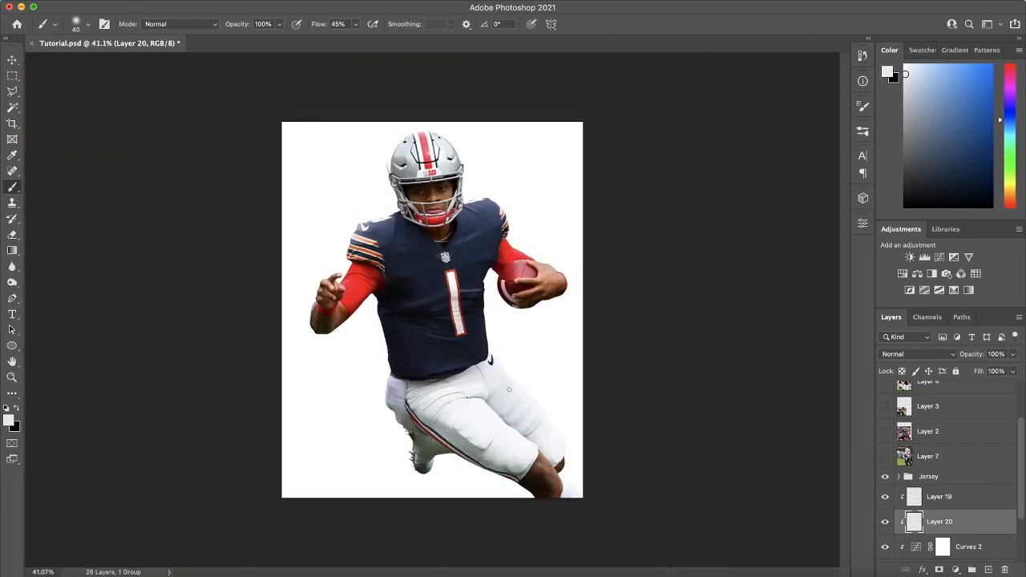
# Show and select Layer 4 again to bring up the NFL shield on the reference player's pants.
pyautogui.scroll(5, 437, 404)
pyautogui.scroll(1, 913, 478)
pyautogui.scroll(2, 911, 478)
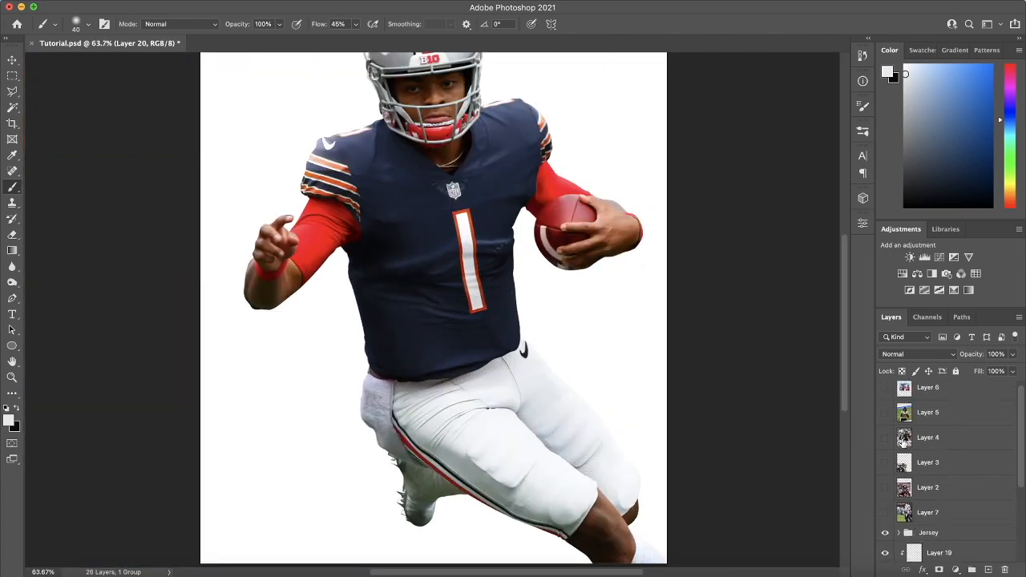
pyautogui.click(886, 437)
pyautogui.click(933, 442)
pyautogui.scroll(8, 431, 396)
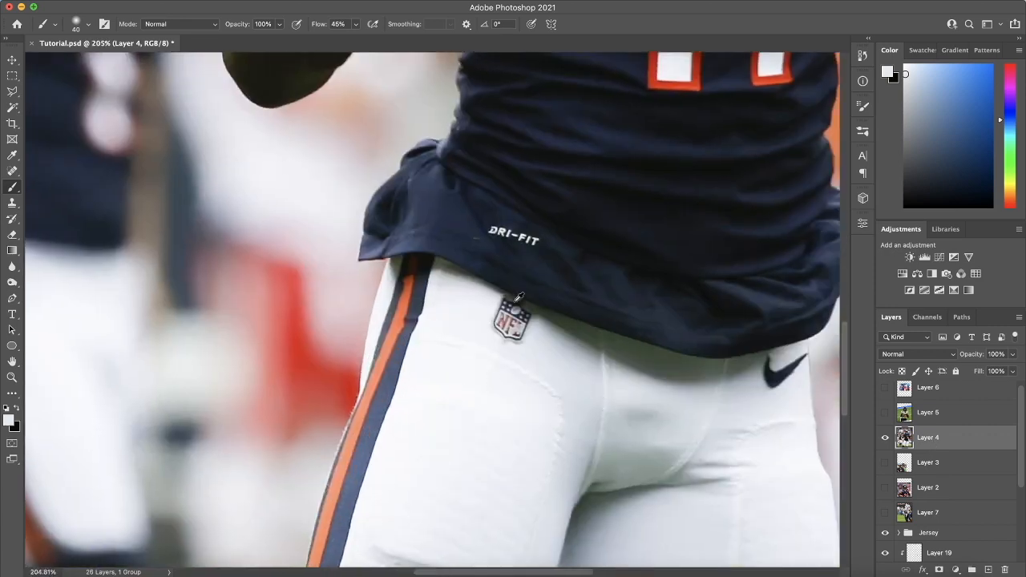
# Trace a closed path with the Pen tool around the NFL shield on the reference pants, just outside its border.
pyautogui.click(12, 300)
pyautogui.scroll(5, 529, 359)
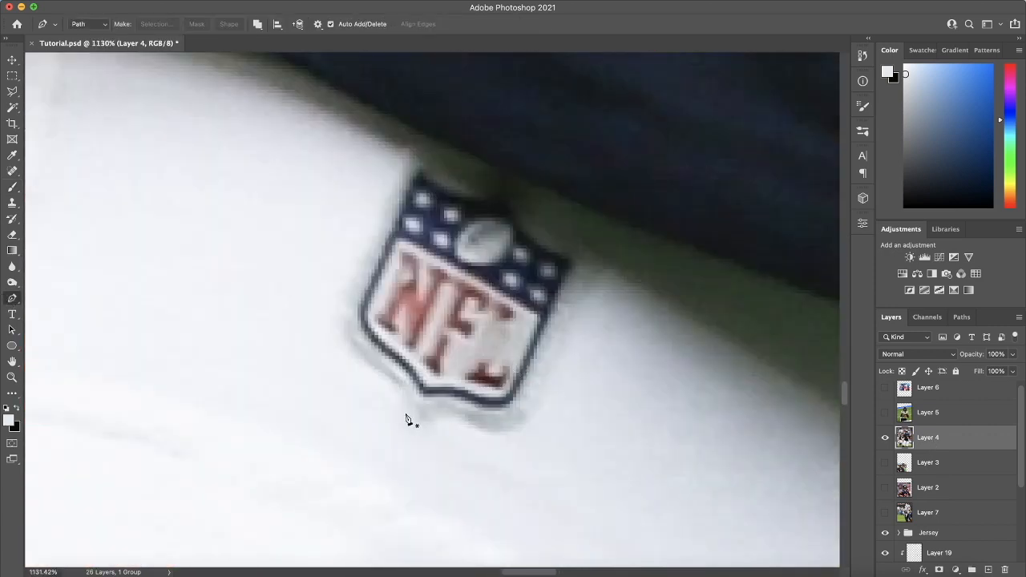
pyautogui.click(406, 417)
pyautogui.moveTo(351, 301); pyautogui.dragTo(368, 255)
pyautogui.moveTo(410, 159); pyautogui.dragTo(413, 147)
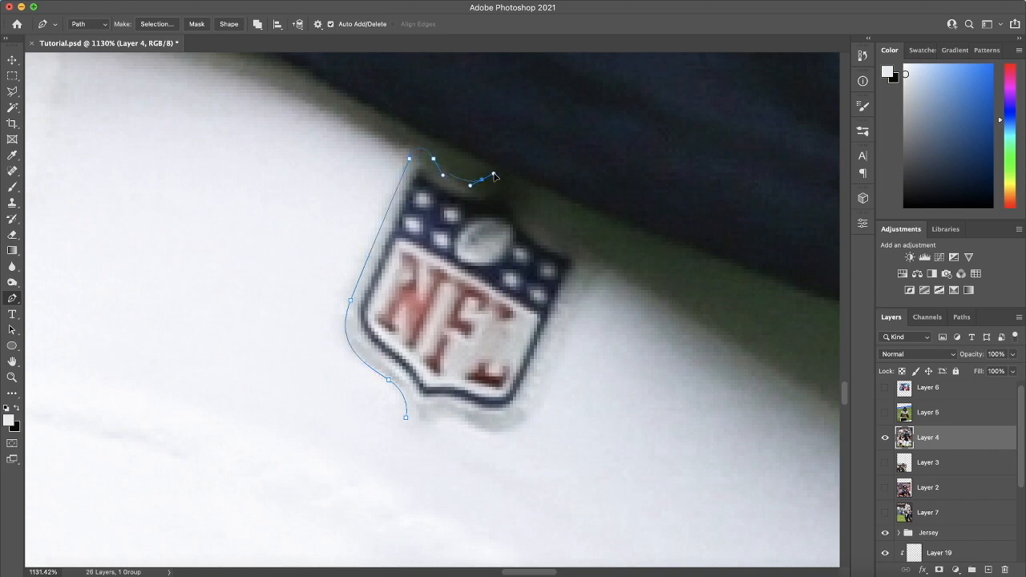
pyautogui.moveTo(520, 190); pyautogui.dragTo(522, 210)
pyautogui.moveTo(558, 238); pyautogui.dragTo(575, 242)
pyautogui.moveTo(583, 296); pyautogui.dragTo(582, 294)
pyautogui.scroll(-3, 554, 302)
pyautogui.moveTo(527, 319); pyautogui.dragTo(409, 330)
# Convert the shield path to a selection and copy the selected shield onto a new layer.
pyautogui.rightClick(408, 322)
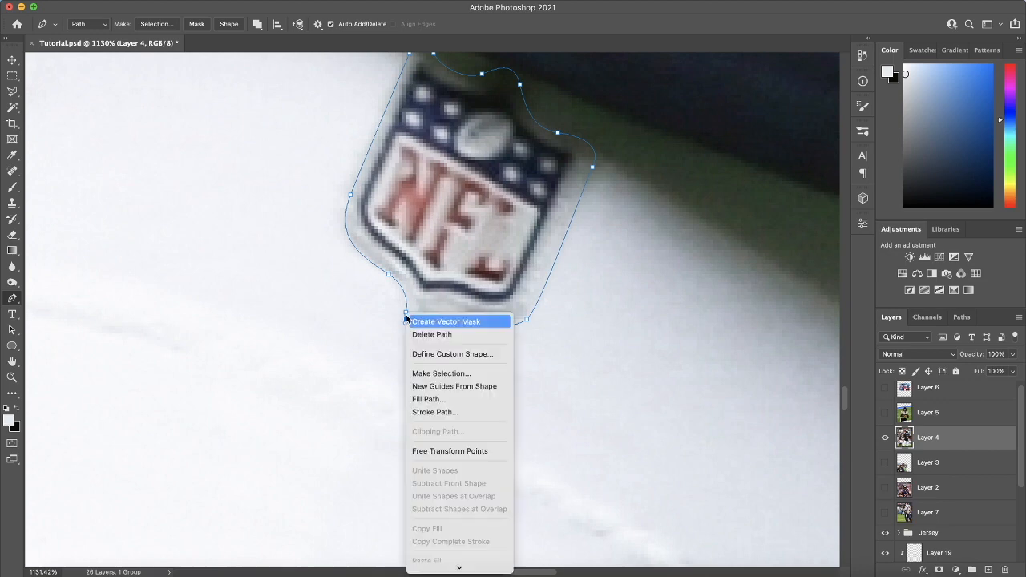
pyautogui.click(439, 370)
pyautogui.press('Return')
pyautogui.press('super+j')
pyautogui.scroll(-1, 997, 414)
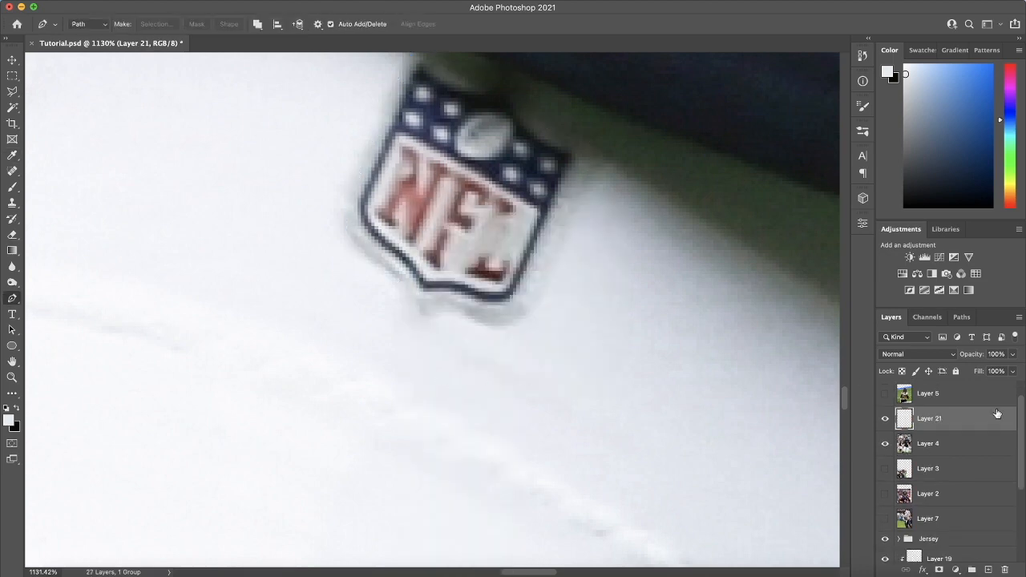
# Hide Layer 4 and move the copied shield layer directly below the Jersey group, above Layer 19 in the clipped stack.
pyautogui.click(885, 444)
pyautogui.moveTo(923, 421); pyautogui.dragTo(941, 532)
pyautogui.scroll(-4, 685, 398)
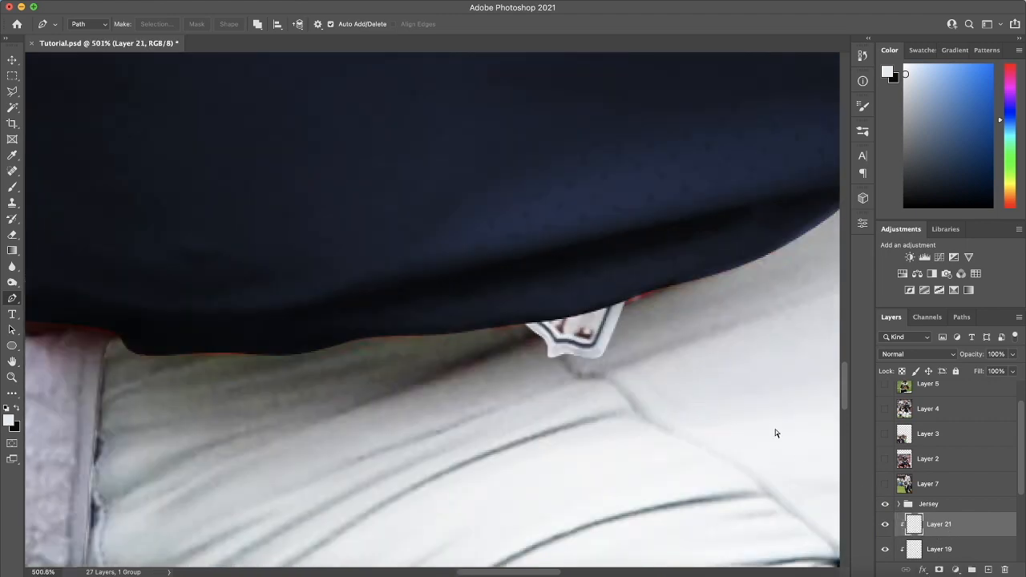
# Move the NFL shield onto the player's hip beside the towel and rotate it about -47° to follow the pants.
pyautogui.press('super+t')
pyautogui.scroll(-3, 554, 310)
pyautogui.moveTo(554, 309); pyautogui.dragTo(361, 447)
pyautogui.moveTo(504, 373); pyautogui.dragTo(416, 286)
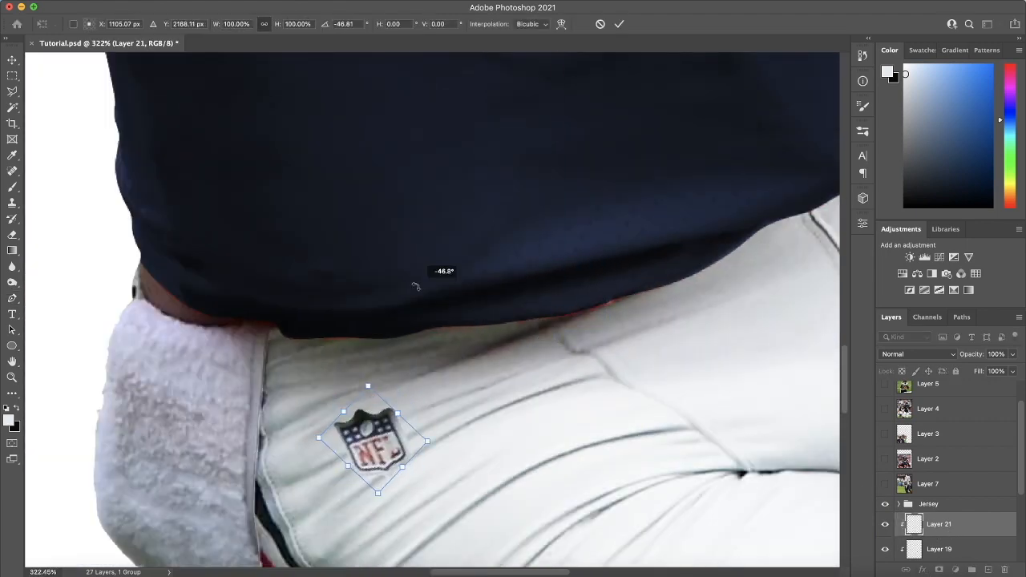
pyautogui.scroll(-3, 368, 350)
pyautogui.moveTo(373, 404); pyautogui.dragTo(370, 382)
pyautogui.press('Return')
pyautogui.press('p')
pyautogui.scroll(-3, 371, 382)
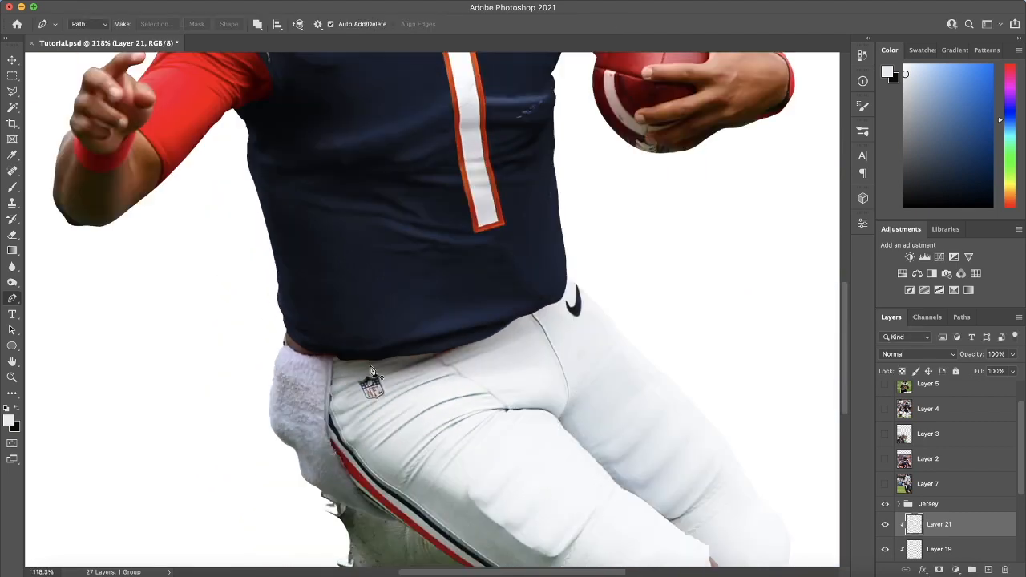
pyautogui.scroll(-3, 372, 375)
# Fine-tune the shield's size, angle and position on the hip just below the jersey hem.
pyautogui.scroll(5, 372, 376)
pyautogui.hotkey('ctrl', 't')
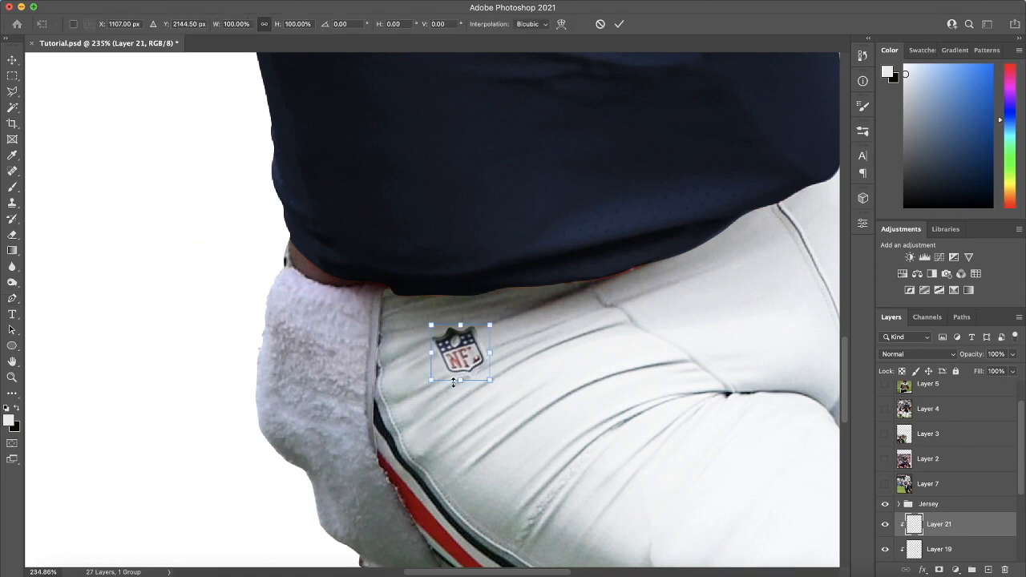
pyautogui.moveTo(435, 385); pyautogui.dragTo(431, 389)
pyautogui.moveTo(472, 358); pyautogui.dragTo(478, 372)
pyautogui.moveTo(553, 376); pyautogui.dragTo(554, 374)
pyautogui.moveTo(471, 368); pyautogui.dragTo(474, 362)
pyautogui.press('Return')
pyautogui.scroll(-1, 432, 296)
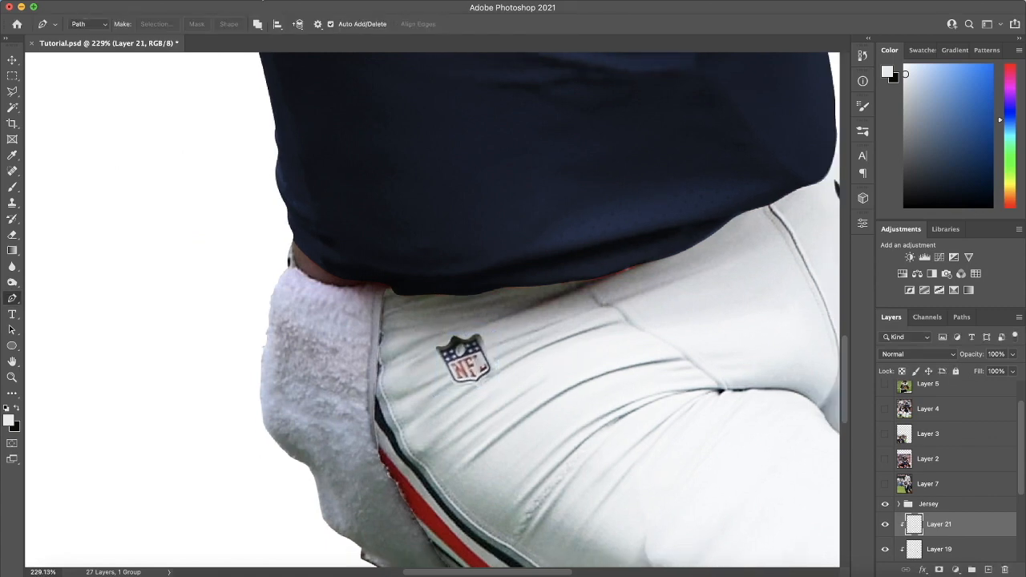
# Apply a Camera Raw filter to the shield with Exposure +0.45, Contrast +25, Clarity +22 and Blacks +60.
pyautogui.click(271, 7)
pyautogui.click(305, 83)
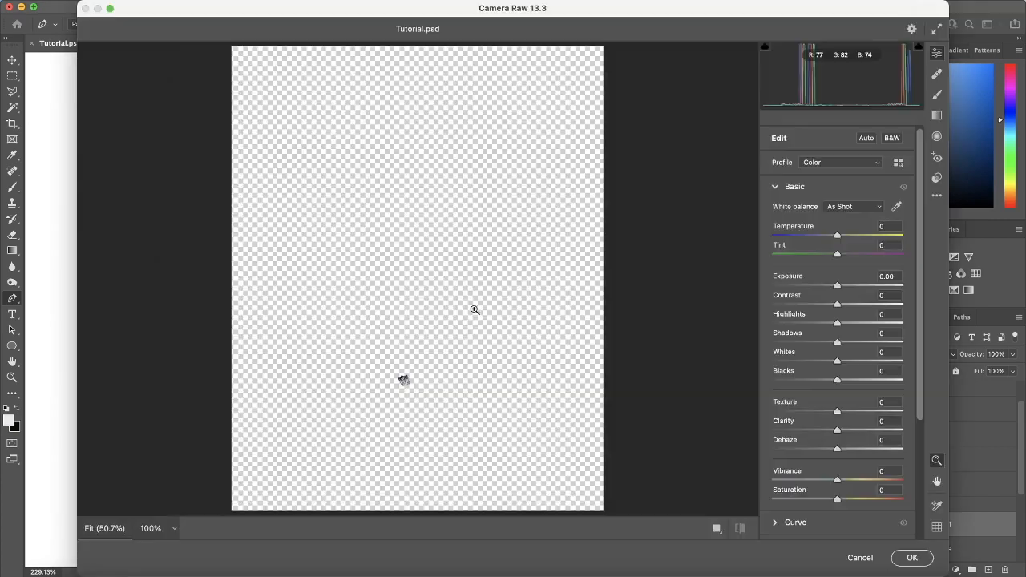
pyautogui.moveTo(404, 380); pyautogui.dragTo(499, 355)
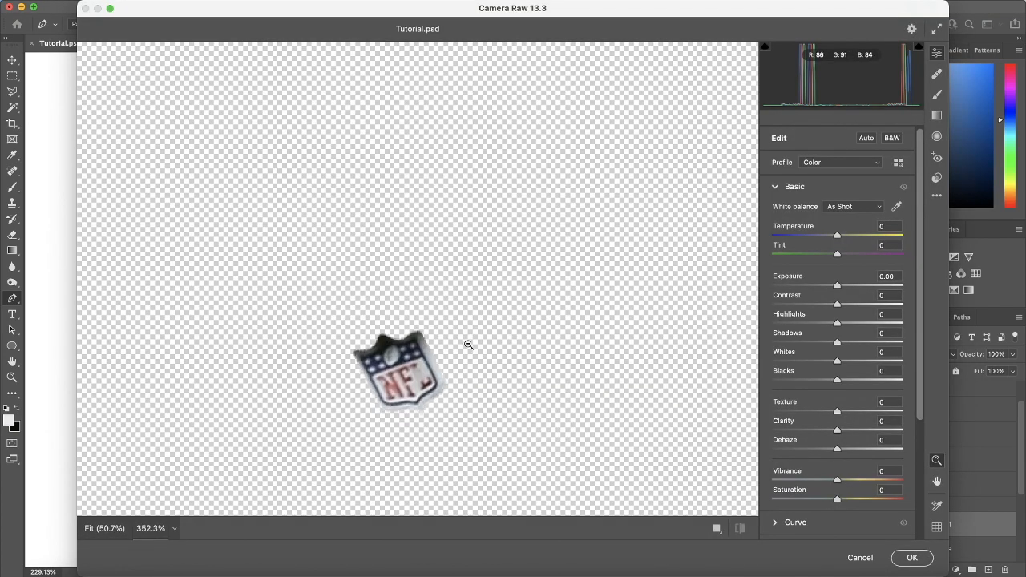
pyautogui.moveTo(838, 286); pyautogui.dragTo(855, 303)
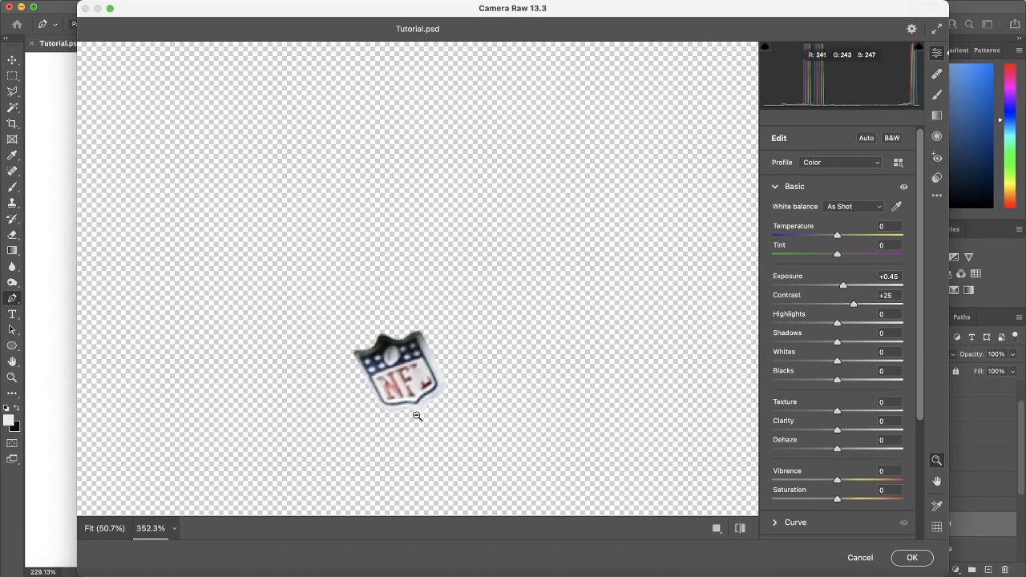
pyautogui.moveTo(841, 432)
pyautogui.mouseDown()
pyautogui.moveTo(869, 431)
pyautogui.moveTo(855, 437)
pyautogui.mouseUp()
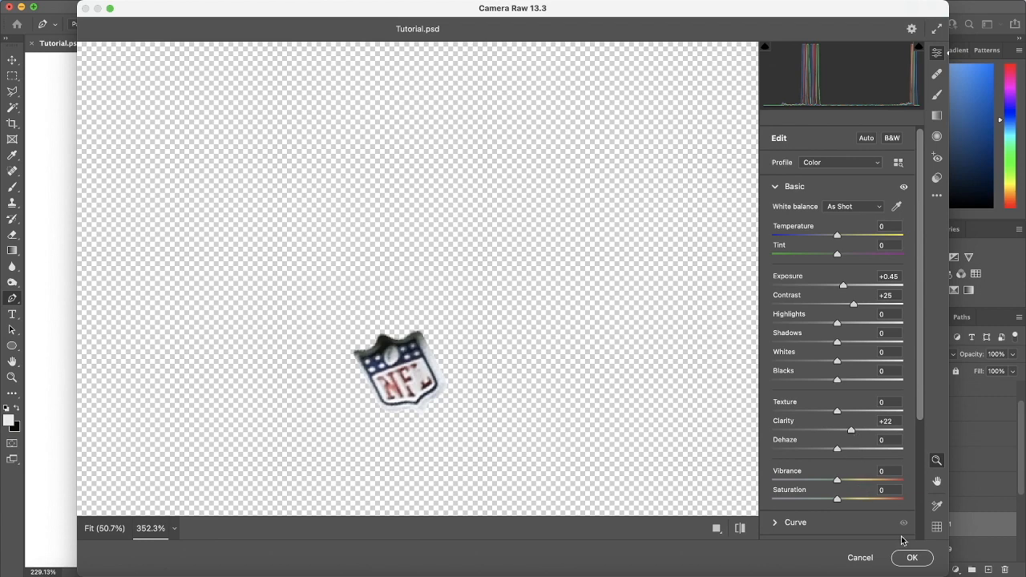
pyautogui.moveTo(842, 382); pyautogui.dragTo(877, 383)
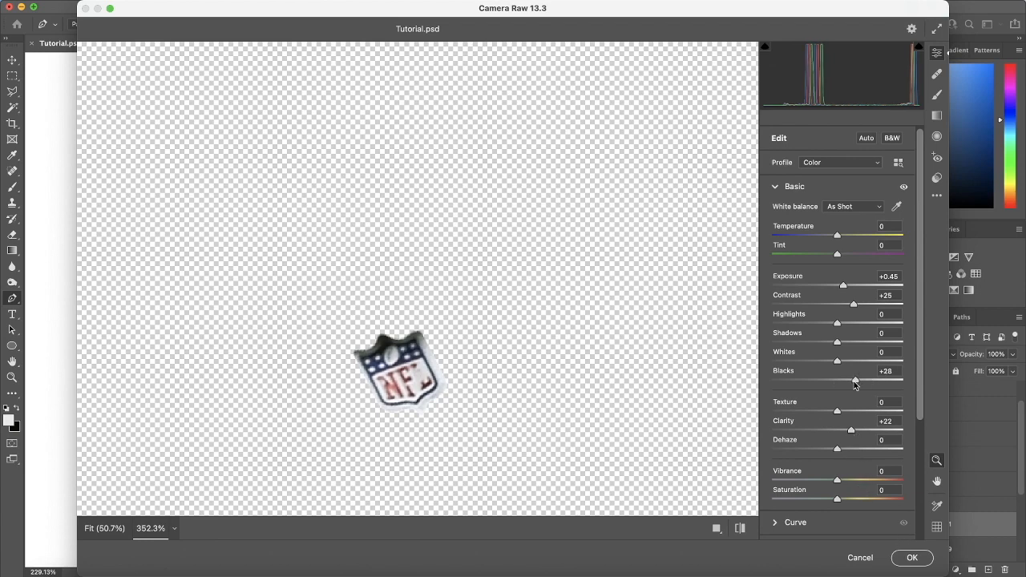
pyautogui.click(912, 561)
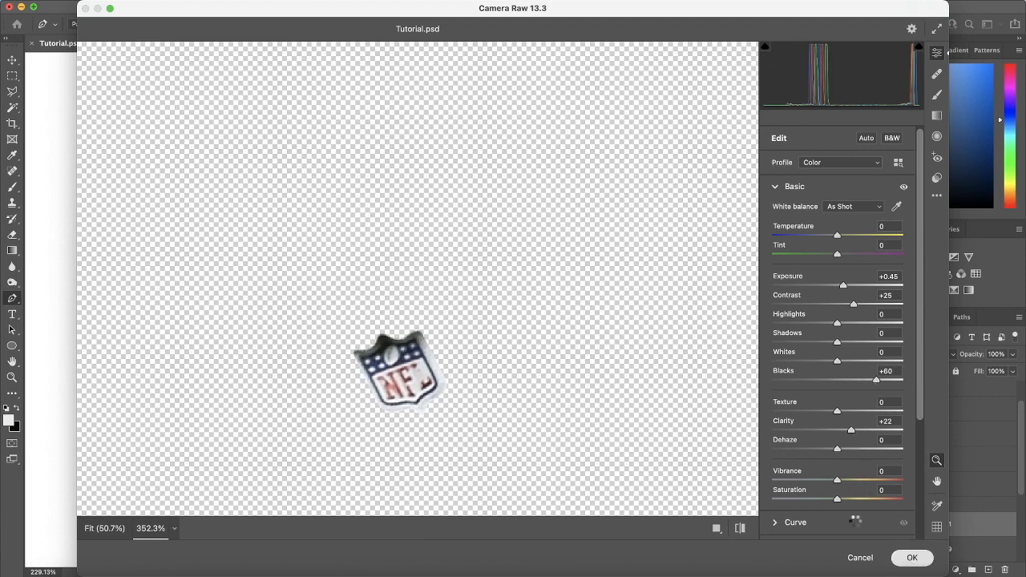
# Switch to the Dodge tool with the Shadows range and set its exposure to 35%.
pyautogui.click(12, 282)
pyautogui.click(12, 282)
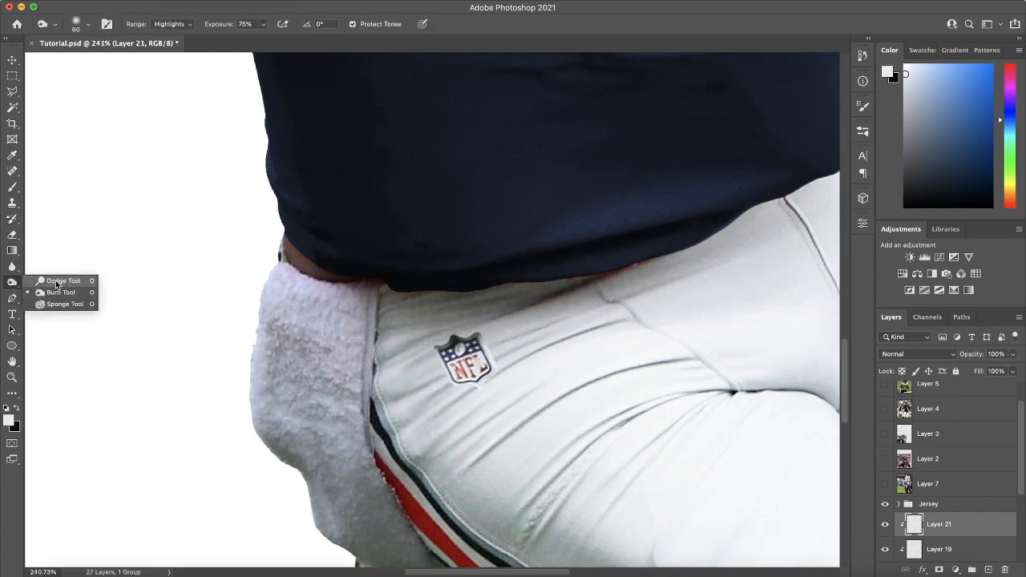
pyautogui.click(57, 282)
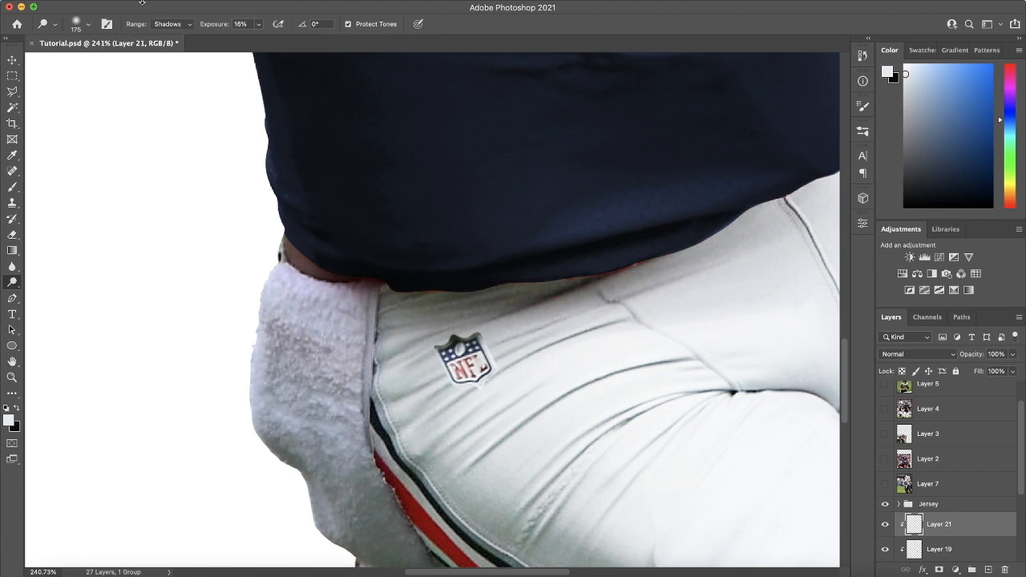
pyautogui.scroll(6, 465, 328)
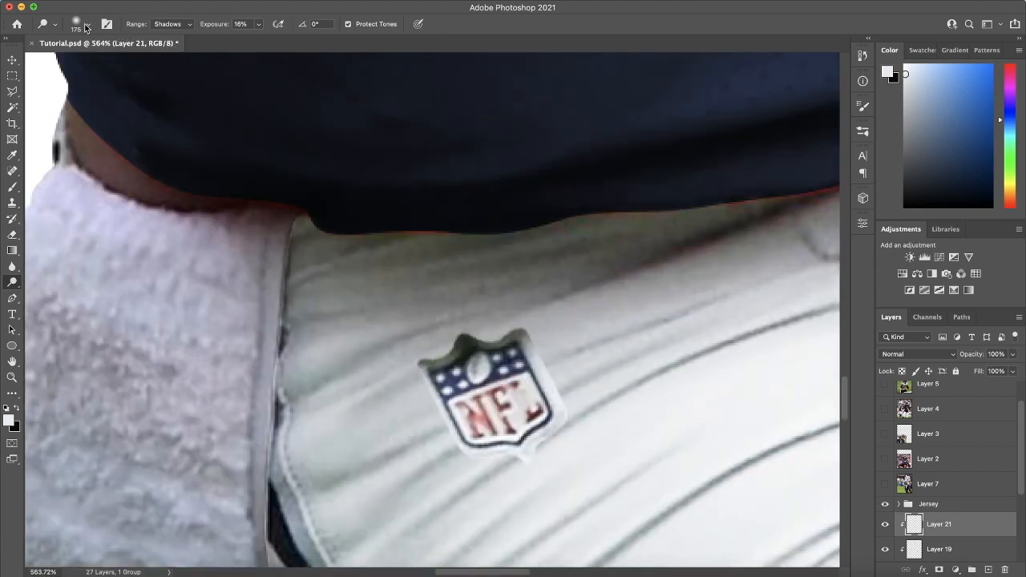
pyautogui.rightClick(16, 283)
pyautogui.click(53, 282)
pyautogui.scroll(1, 521, 365)
pyautogui.click(258, 24)
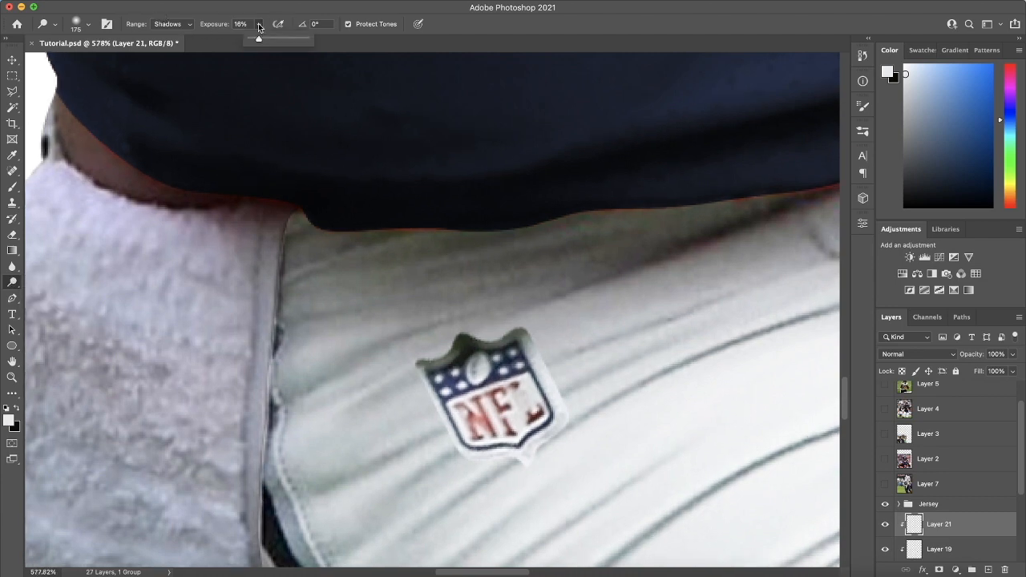
pyautogui.moveTo(268, 40); pyautogui.dragTo(269, 40)
# Reduce the Dodge brush to size 30 and lighten the dark fringe along the shield's upper edge.
pyautogui.press('[')
pyautogui.press('[')
pyautogui.press('[')
pyautogui.press('[')
pyautogui.press('[')
pyautogui.press('[')
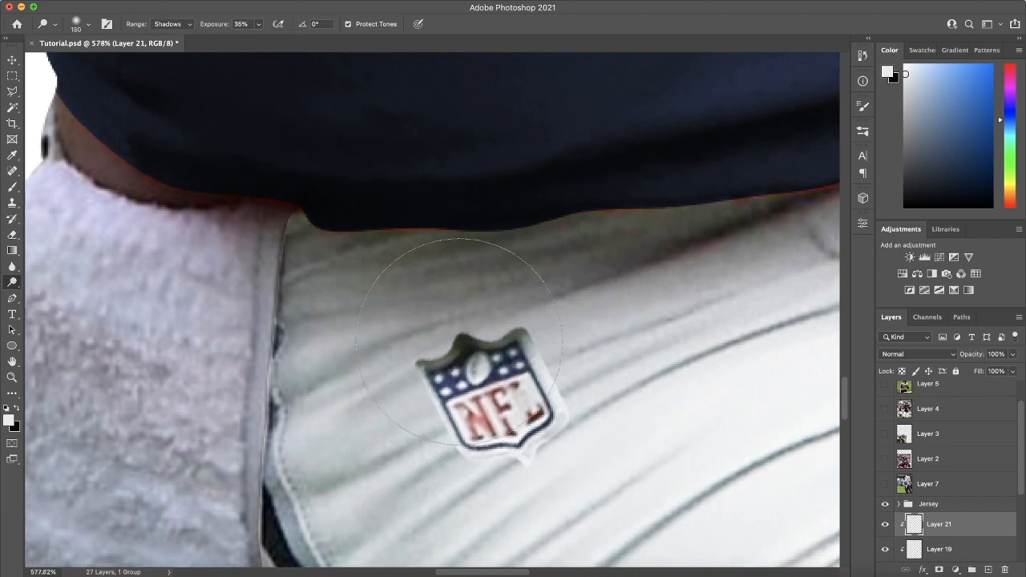
pyautogui.press('[')
pyautogui.press('[')
pyautogui.press('[')
pyautogui.press('[')
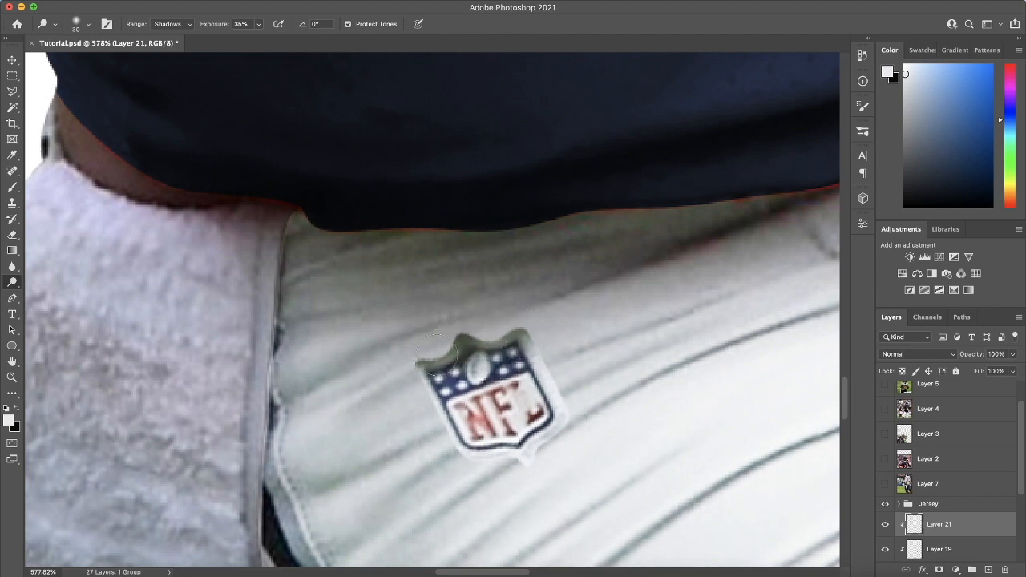
pyautogui.moveTo(425, 361)
pyautogui.mouseDown()
pyautogui.moveTo(481, 346)
pyautogui.moveTo(430, 357)
pyautogui.moveTo(488, 359)
pyautogui.mouseUp()
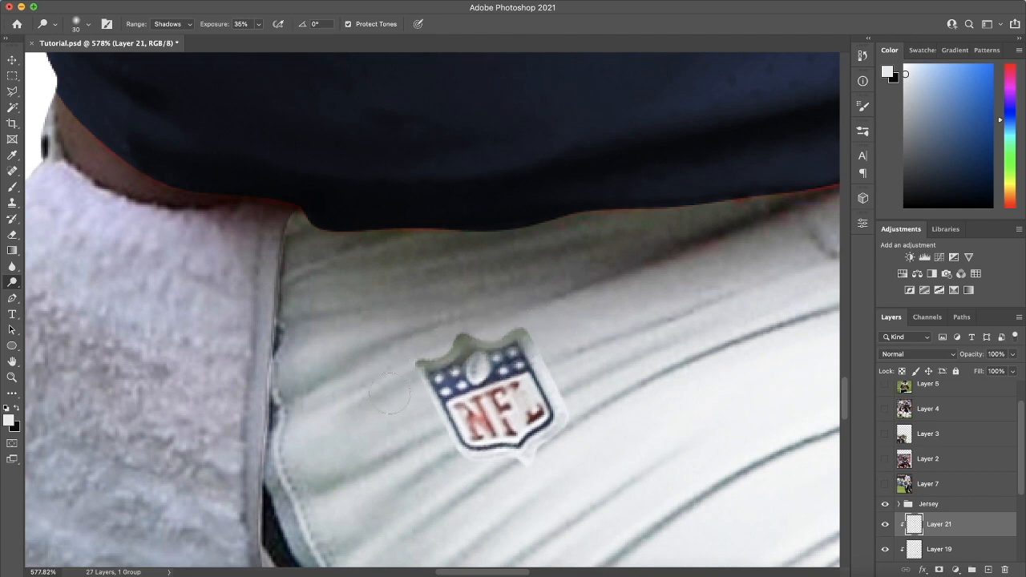
pyautogui.scroll(-2, 493, 325)
pyautogui.scroll(-5, 493, 325)
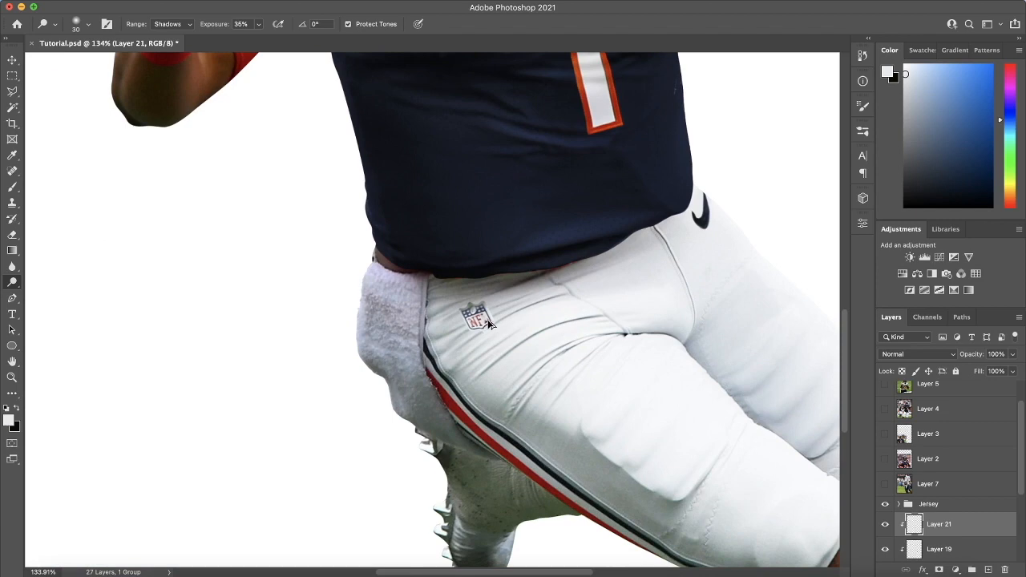
pyautogui.scroll(5, 485, 320)
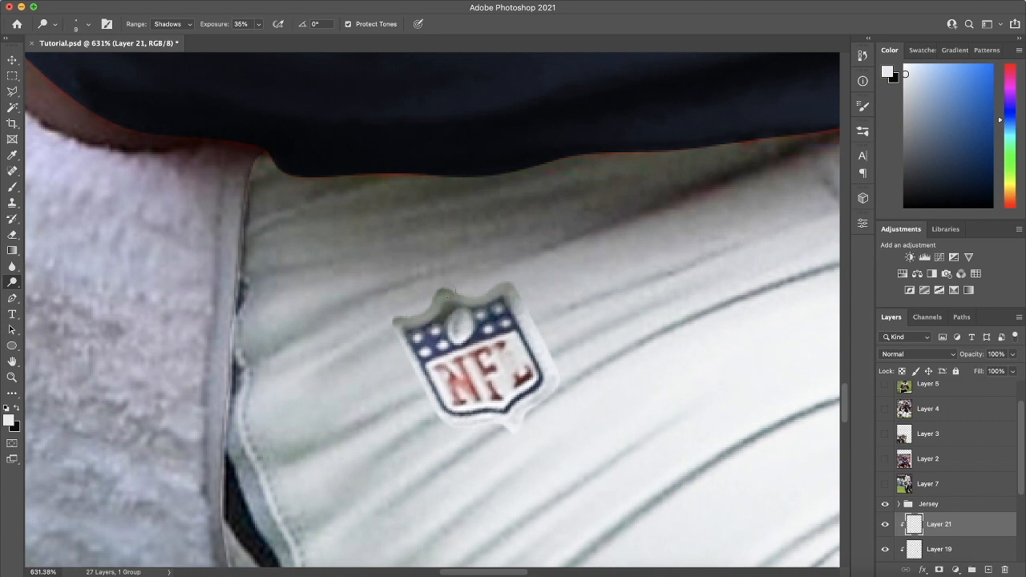
pyautogui.scroll(-10, 425, 295)
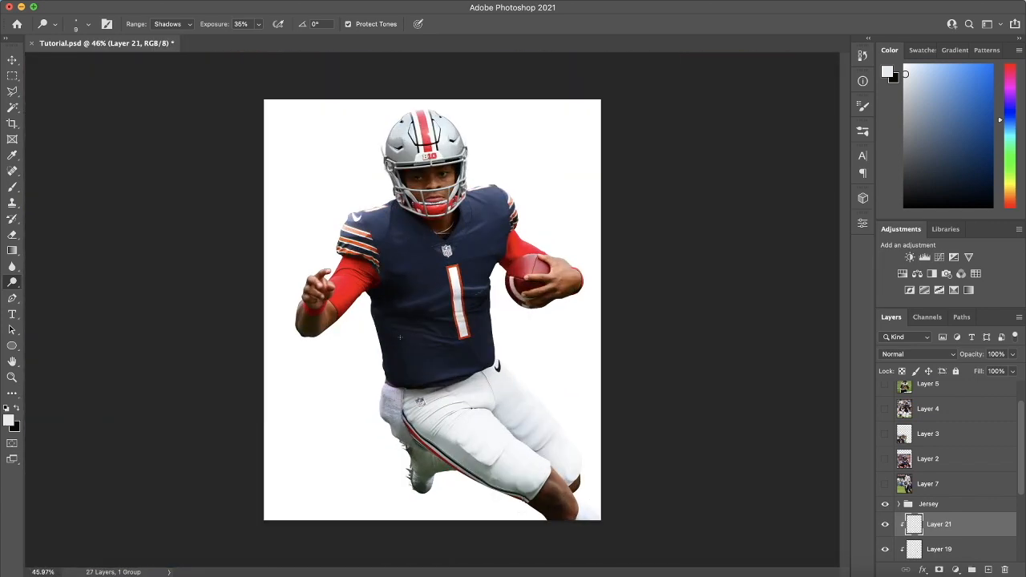
# Scale the NFL shield up to about 106% and nudge it slightly sideways on the hip.
pyautogui.scroll(8, 417, 412)
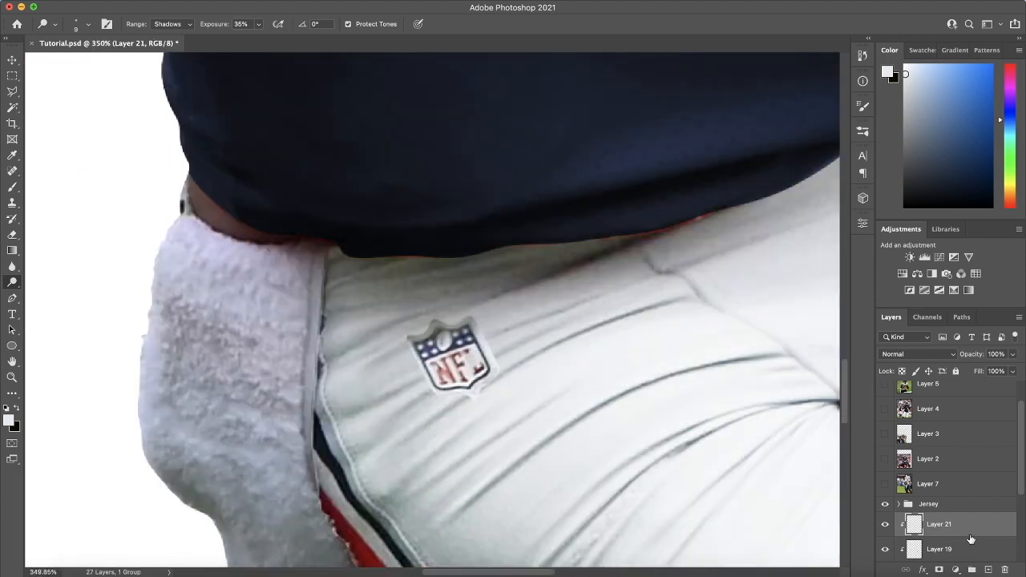
pyautogui.press('super+t')
pyautogui.moveTo(406, 404); pyautogui.dragTo(400, 409)
pyautogui.moveTo(450, 384); pyautogui.dragTo(455, 384)
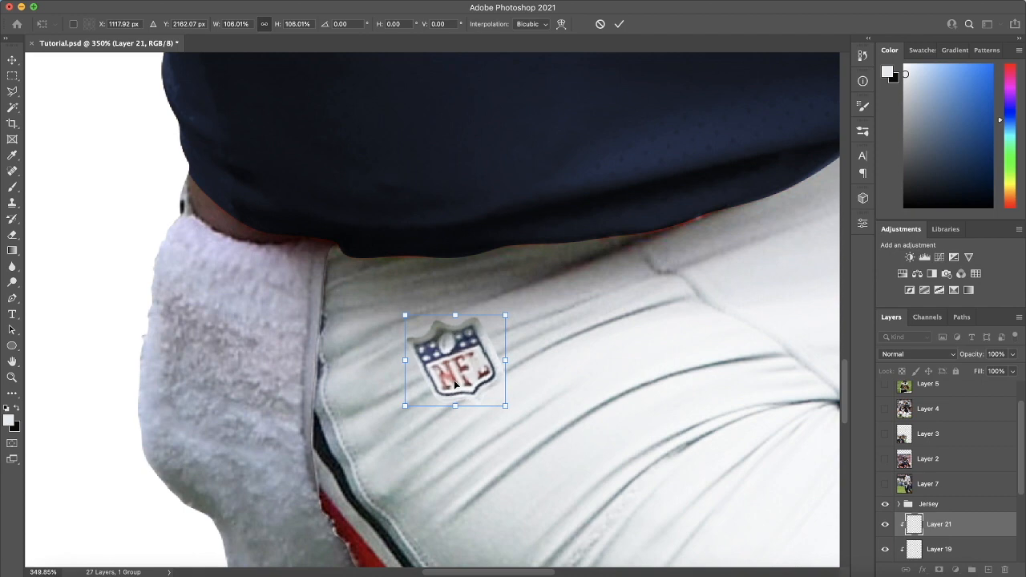
pyautogui.press('Return')
pyautogui.press('o')
# Warp the shield, pulling in its lower-left corner and adjusting its upper area to follow the curve of the pants.
pyautogui.click(120, 0)
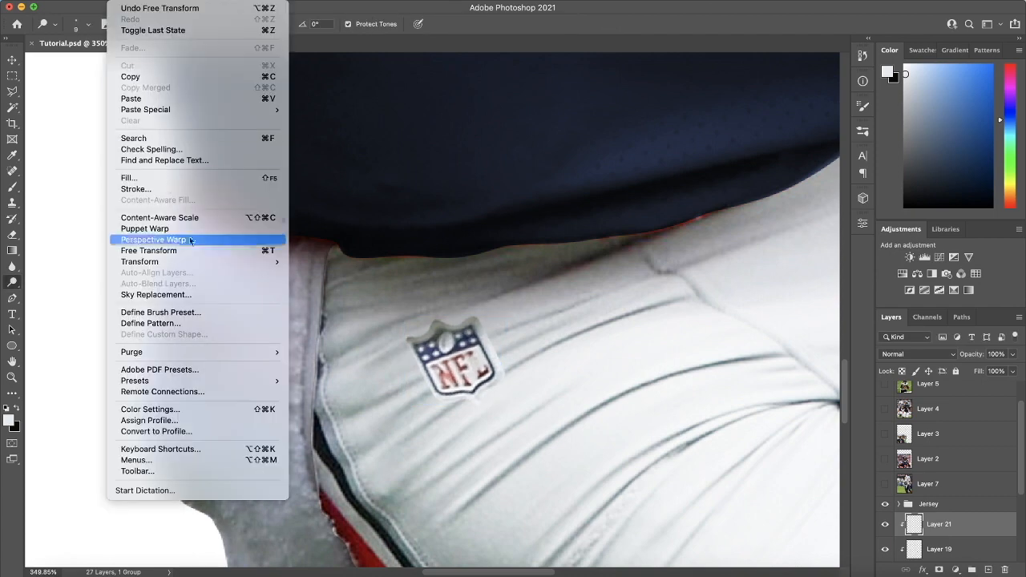
pyautogui.moveTo(206, 259)
pyautogui.click(347, 340)
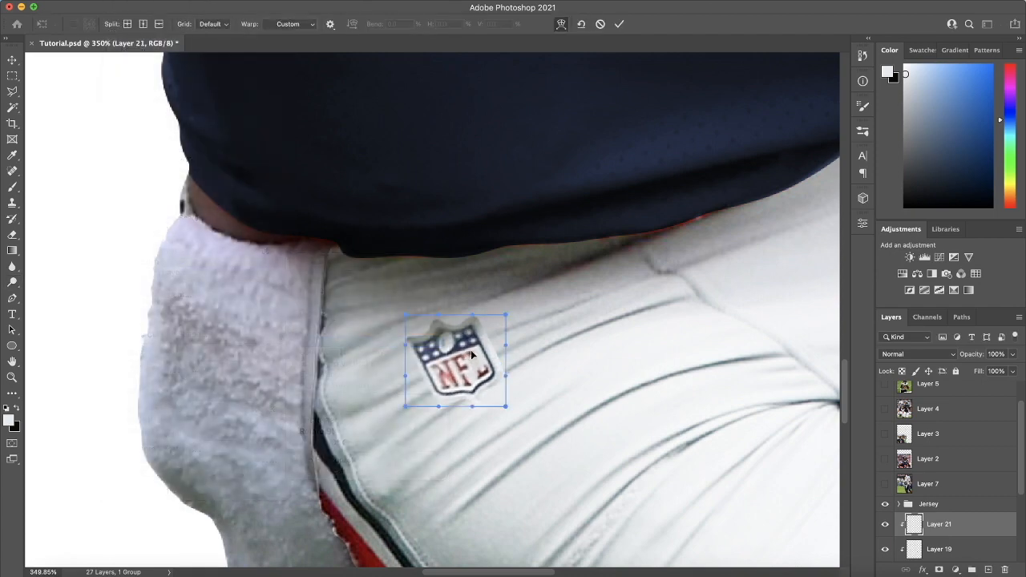
pyautogui.moveTo(406, 408)
pyautogui.mouseDown()
pyautogui.moveTo(425, 413)
pyautogui.moveTo(414, 409)
pyautogui.mouseUp()
pyautogui.moveTo(472, 315); pyautogui.dragTo(494, 348)
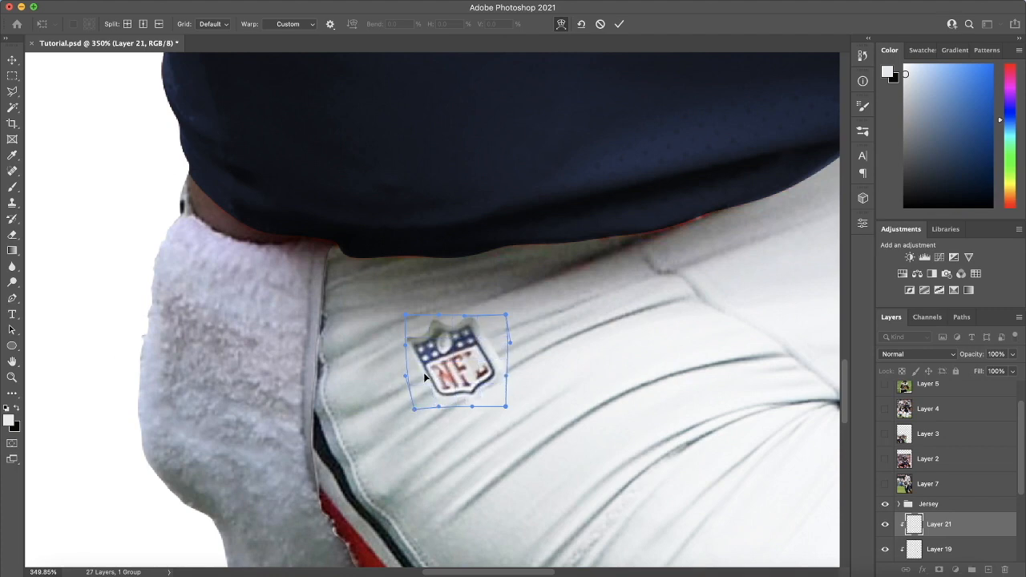
pyautogui.press('Return')
pyautogui.press('super+0')
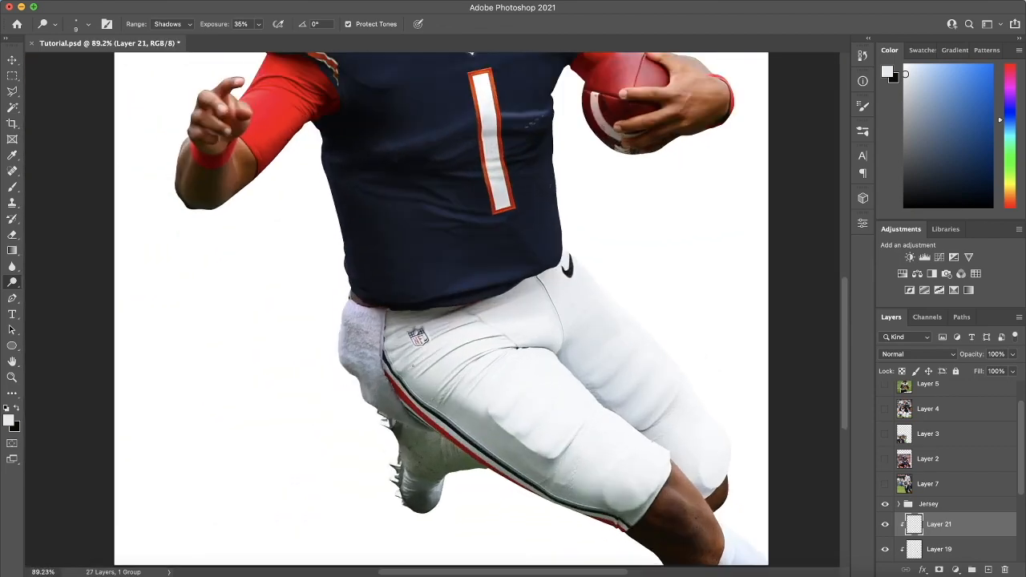
# Add a new layer clipped above the shield layer, load the shield's outline as a selection and make black the foreground color.
pyautogui.click(990, 568)
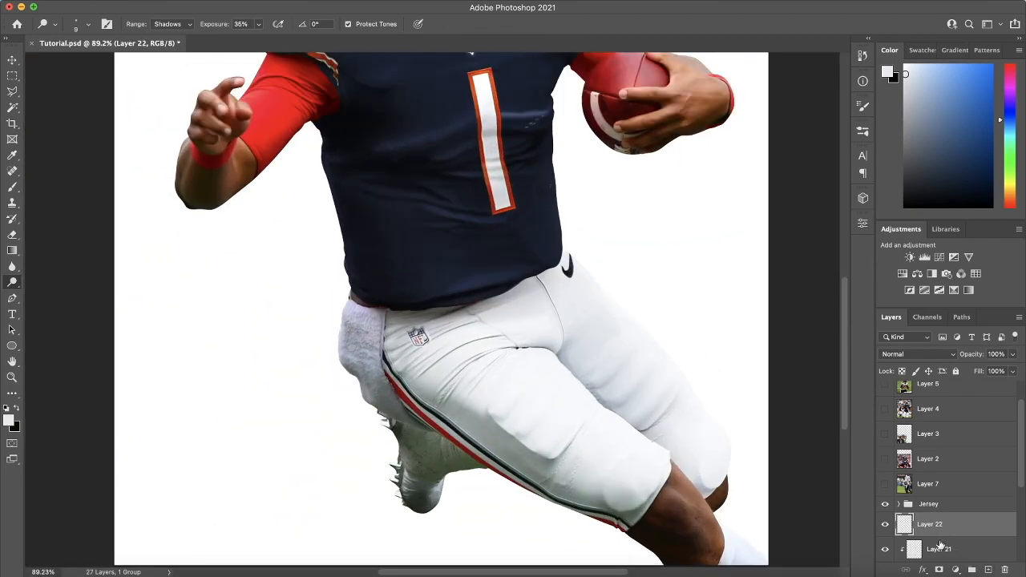
pyautogui.keyDown('alt'); pyautogui.click(938, 536); pyautogui.keyUp('alt')
pyautogui.press('x')
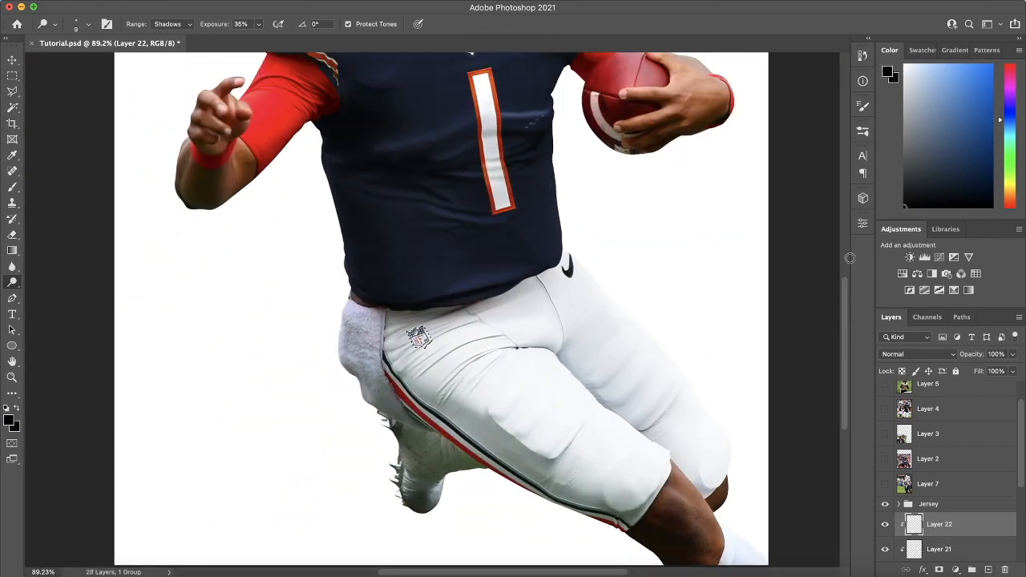
# Set up the Brush at 13% opacity and about 10 px for shading the NFL shield in black.
pyautogui.click(11, 188)
pyautogui.moveTo(280, 28); pyautogui.dragTo(233, 41)
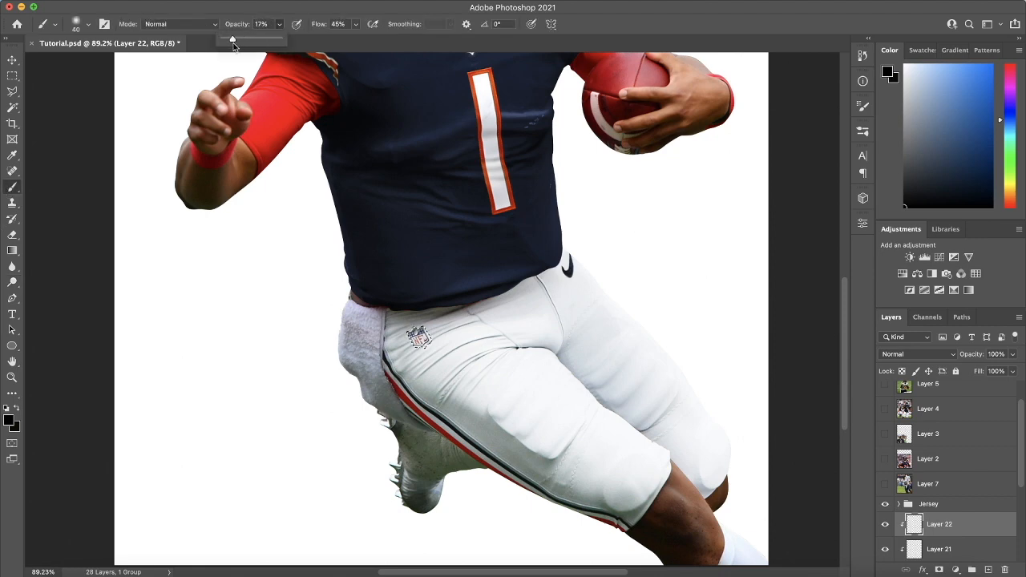
pyautogui.scroll(10, 416, 351)
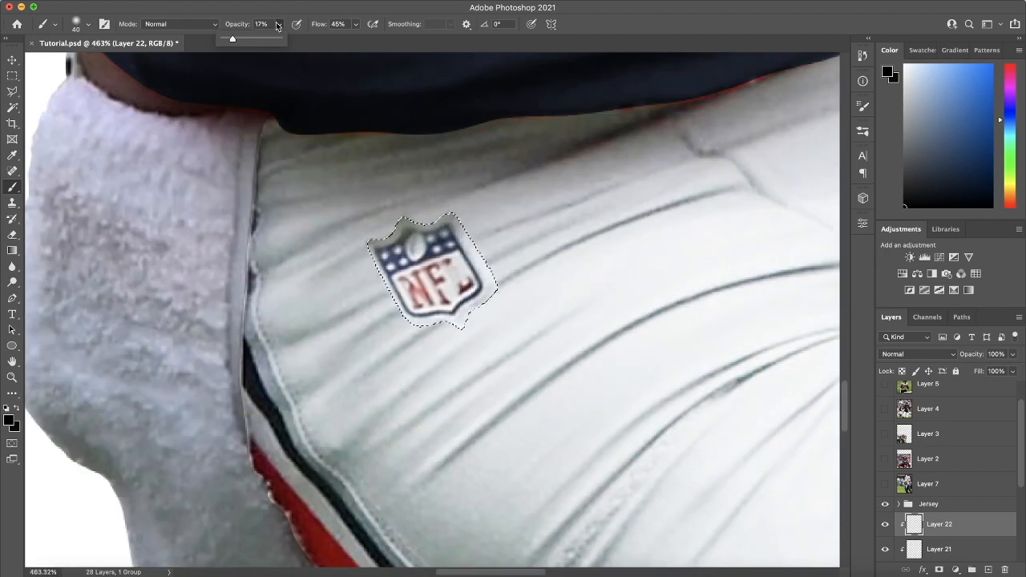
pyautogui.moveTo(233, 39); pyautogui.dragTo(230, 38)
pyautogui.press('[')
pyautogui.press('[')
pyautogui.press('[')
pyautogui.press('[')
pyautogui.press('[')
pyautogui.press('[')
pyautogui.press('[')
pyautogui.press('[')
pyautogui.press(']')
pyautogui.press(']')
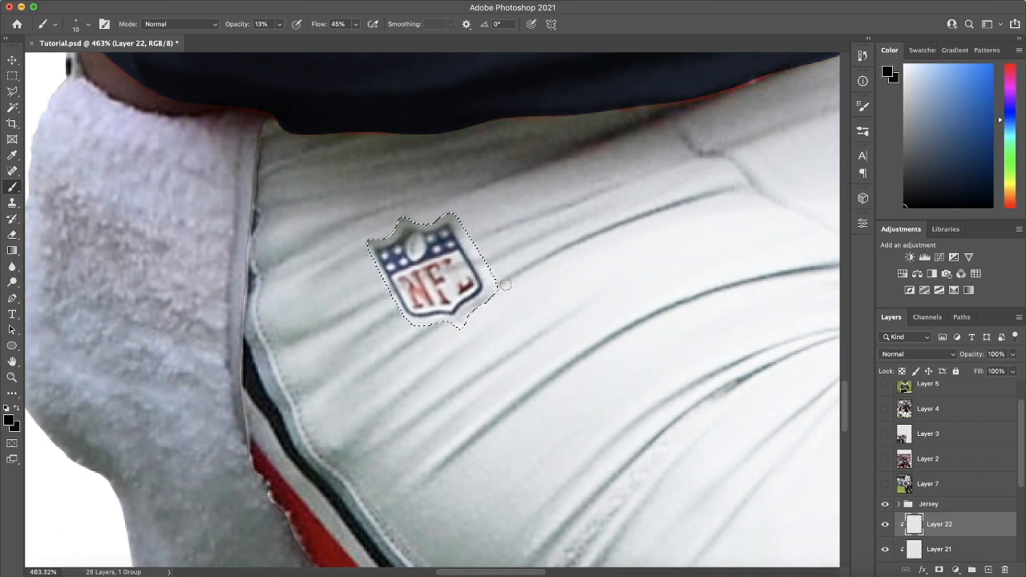
# Reduce the brush to size 9, lightly shade the shield with black and clear the selection.
pyautogui.press(']')
pyautogui.press('[')
pyautogui.press('[')
pyautogui.press('[')
pyautogui.press('[')
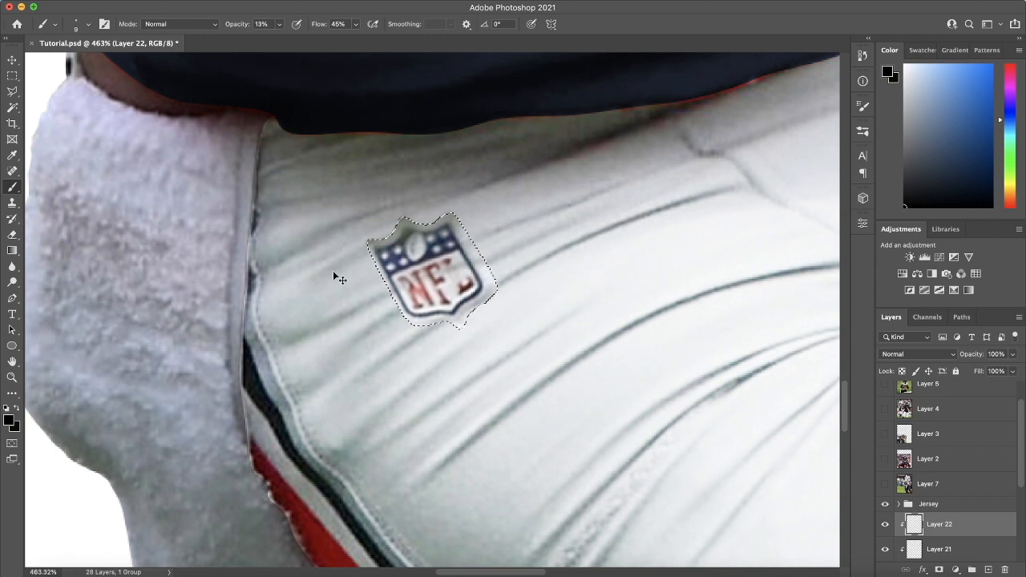
pyautogui.press('super+d')
pyautogui.scroll(-6, 409, 245)
pyautogui.scroll(5, 430, 250)
pyautogui.scroll(5, 431, 251)
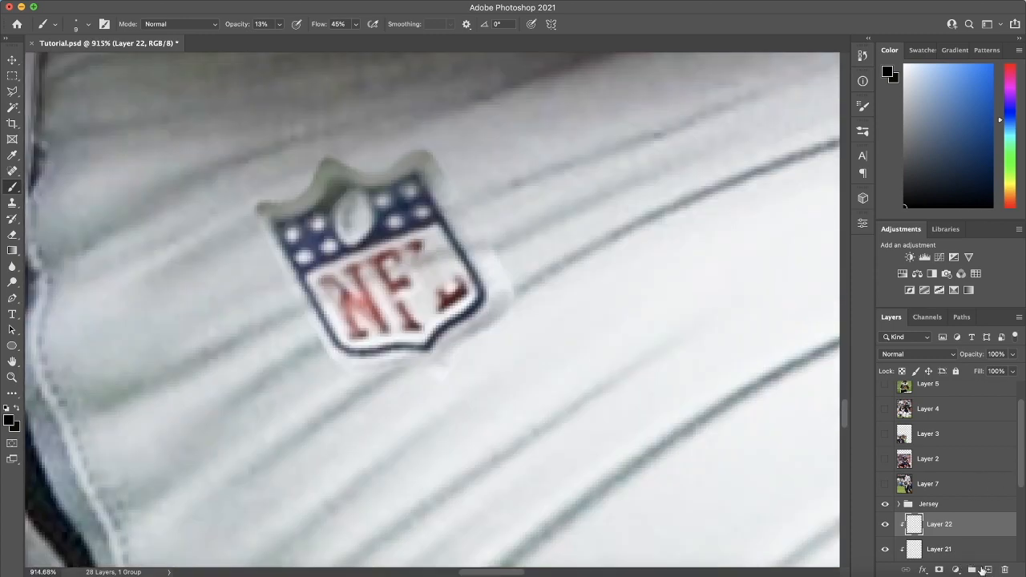
# Add another new layer clipped above the shading layer and load the NFL shield's outline as a selection.
pyautogui.click(982, 570)
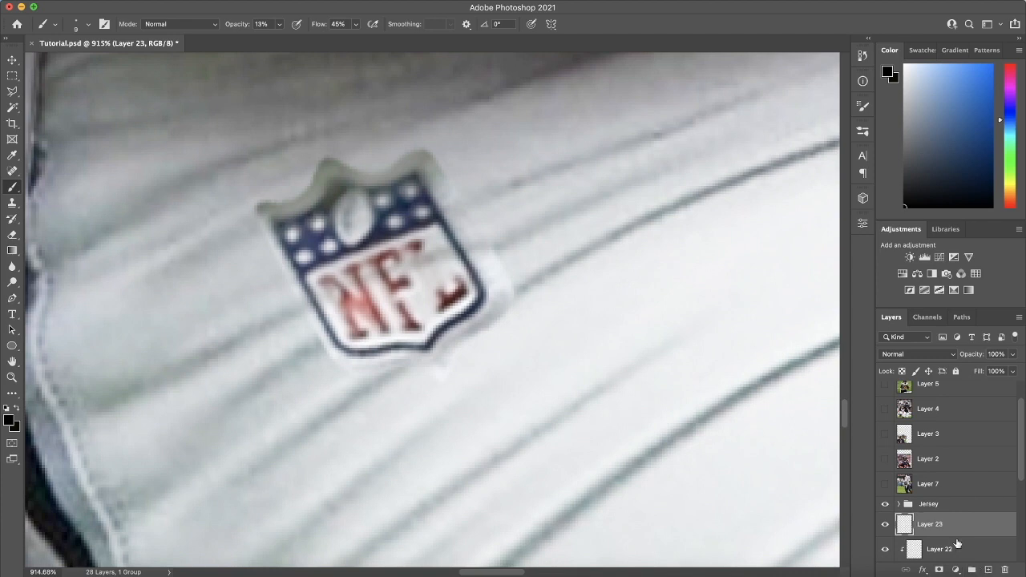
pyautogui.click(951, 547)
pyautogui.scroll(-2, 946, 539)
pyautogui.keyDown('super'); pyautogui.click(913, 513); pyautogui.keyUp('super')
pyautogui.click(946, 464)
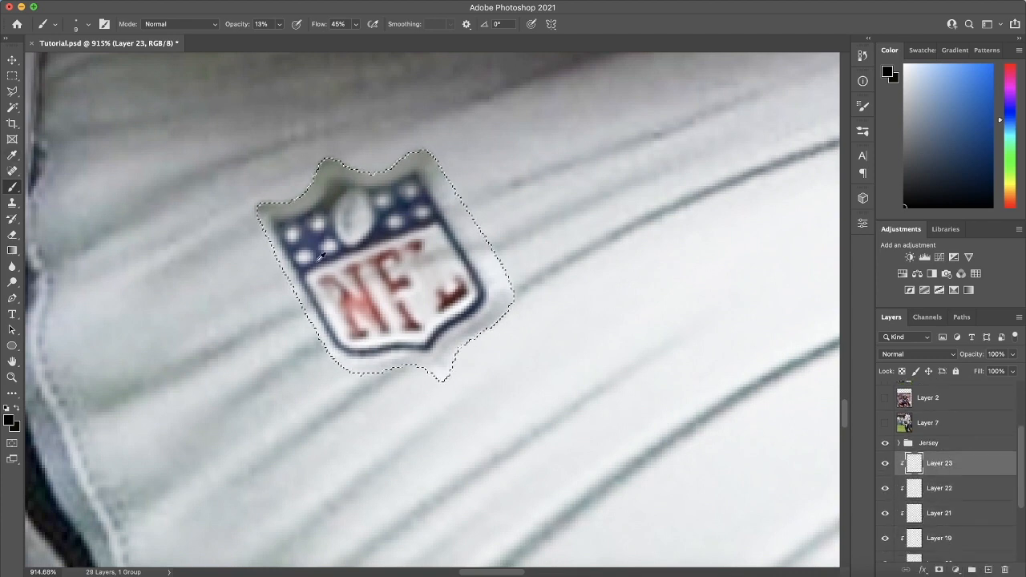
# Sample the light grey beside the shield and paint over its dark upper fringe with a size 7 brush at 64% opacity.
pyautogui.keyDown('alt'); pyautogui.click(452, 188); pyautogui.keyUp('alt')
pyautogui.scroll(2, 437, 196)
pyautogui.press('[')
pyautogui.press('[')
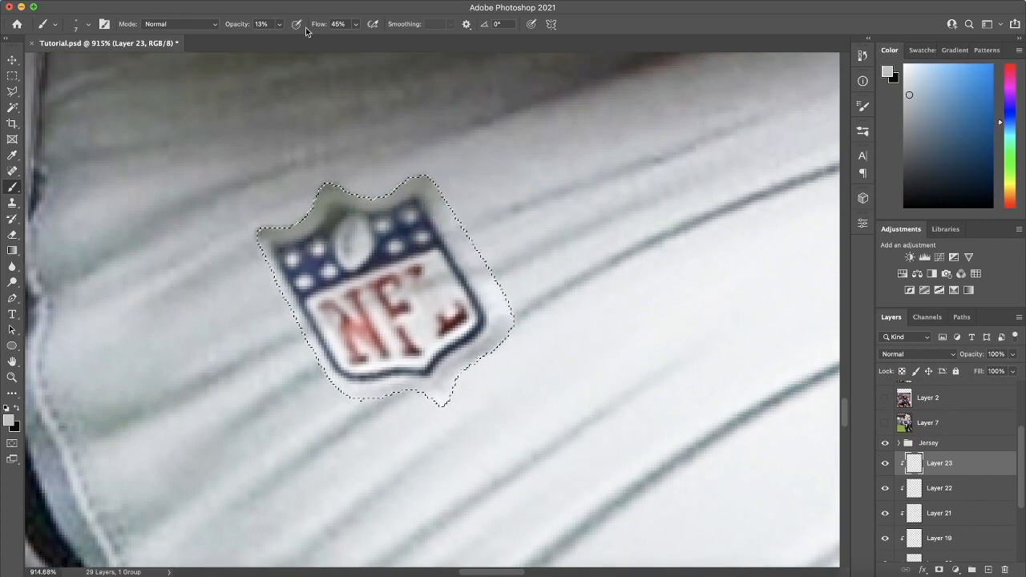
pyautogui.click(279, 24)
pyautogui.moveTo(283, 38); pyautogui.dragTo(307, 39)
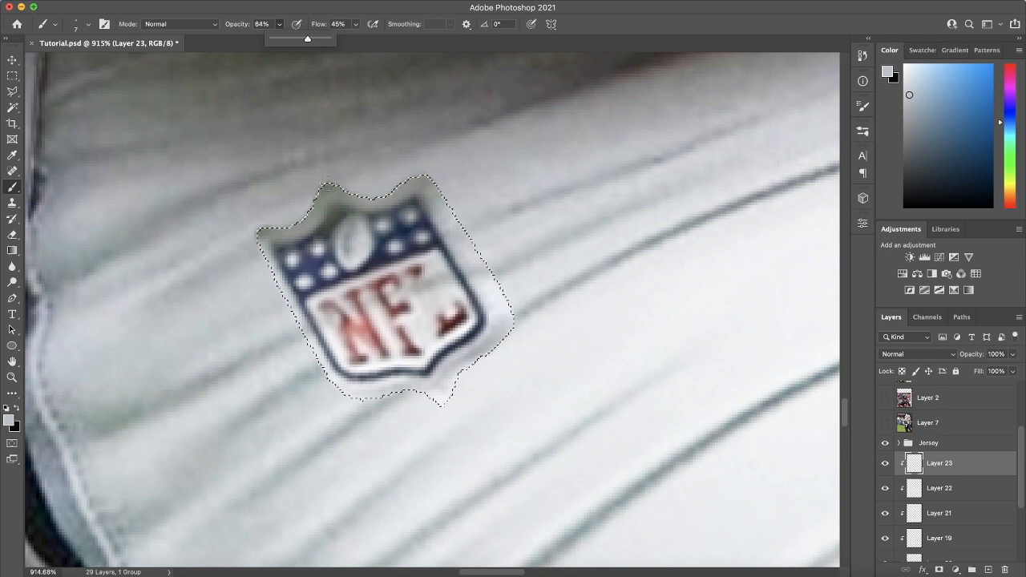
pyautogui.click(329, 190)
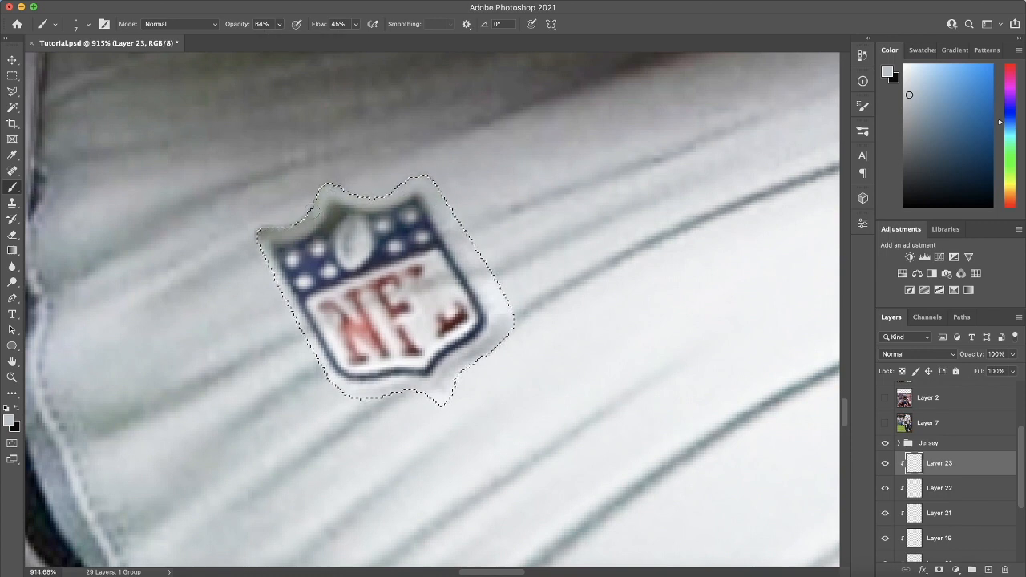
# Repaint the shield's blue upper edge and the faded red NFL letters with sampled colors, using a 1 to 2 px brush.
pyautogui.keyDown('alt'); pyautogui.click(322, 255); pyautogui.keyUp('alt')
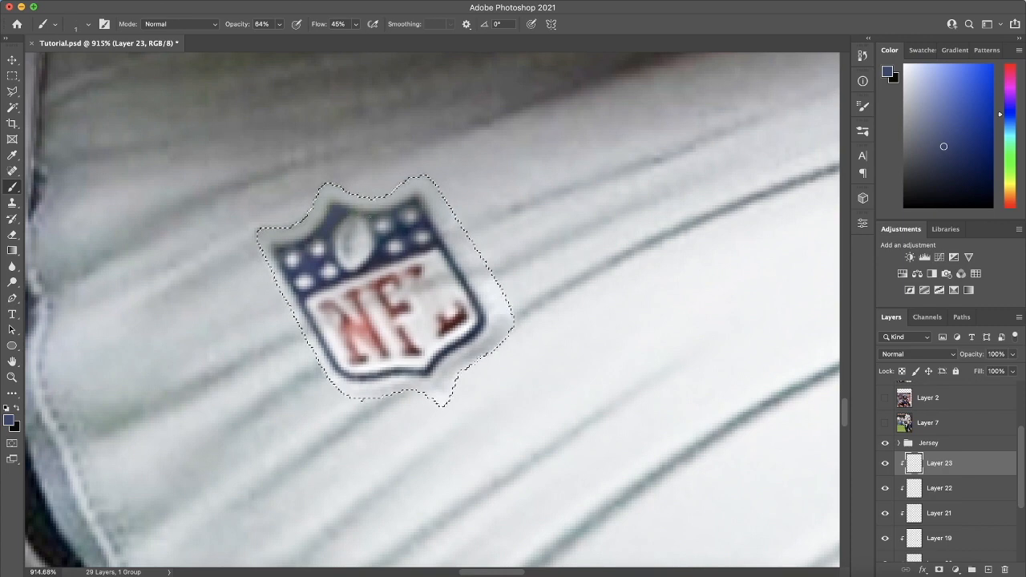
pyautogui.scroll(-1, 375, 210)
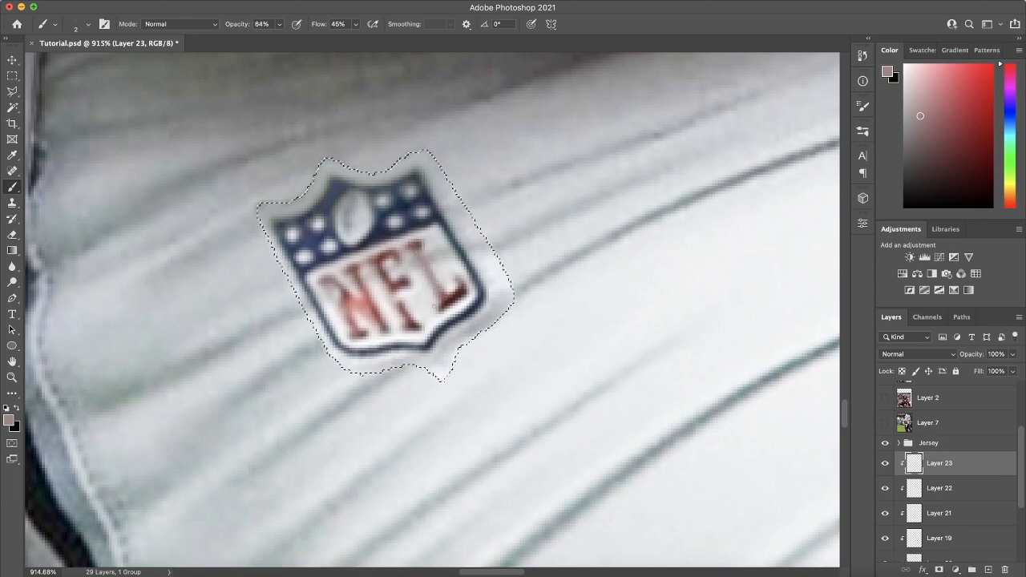
pyautogui.moveTo(325, 288); pyautogui.dragTo(337, 299)
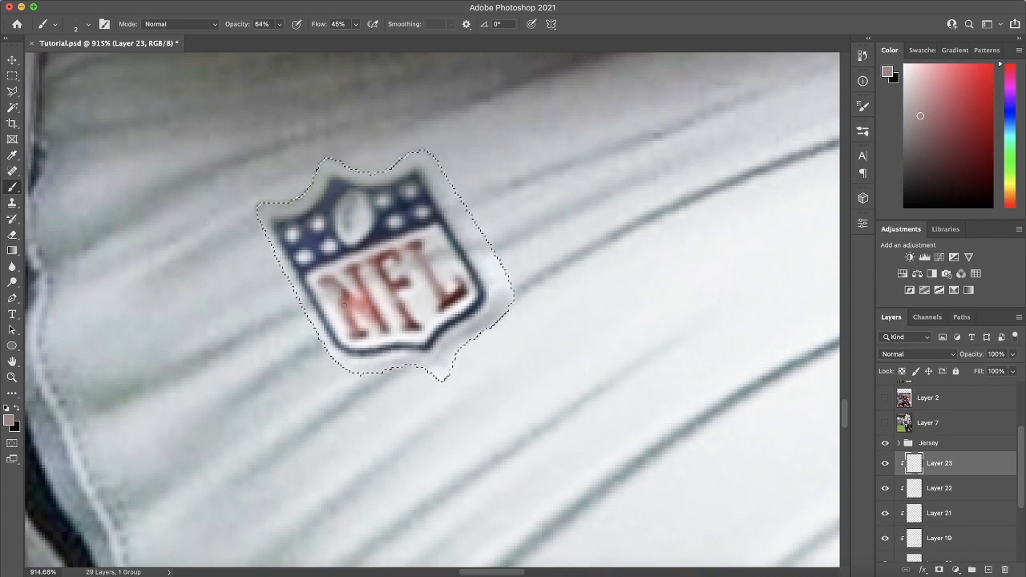
# Save the document and review the retouched shield and the white pants up close and as a whole.
pyautogui.scroll(-10, 344, 303)
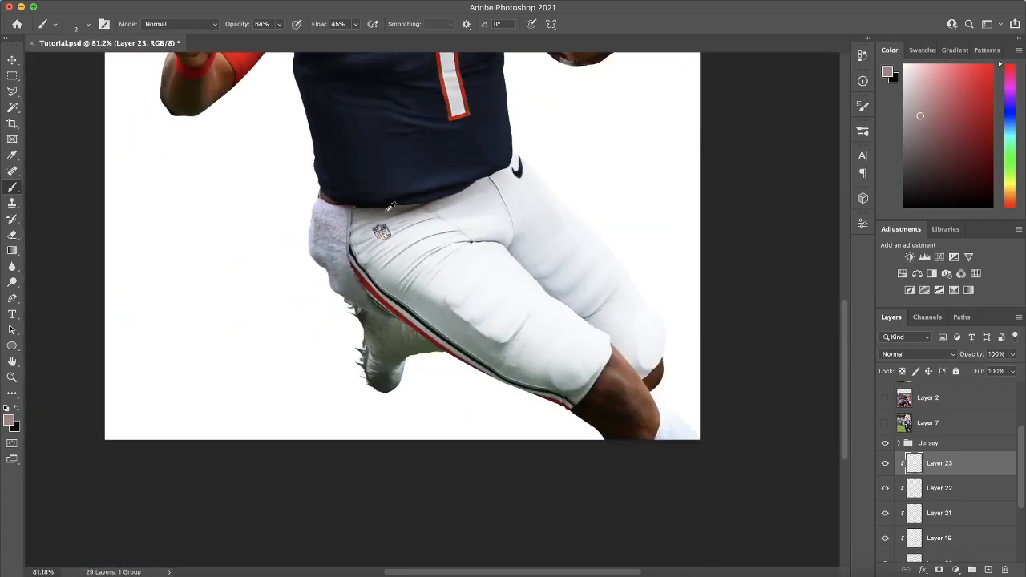
pyautogui.scroll(-5, 390, 207)
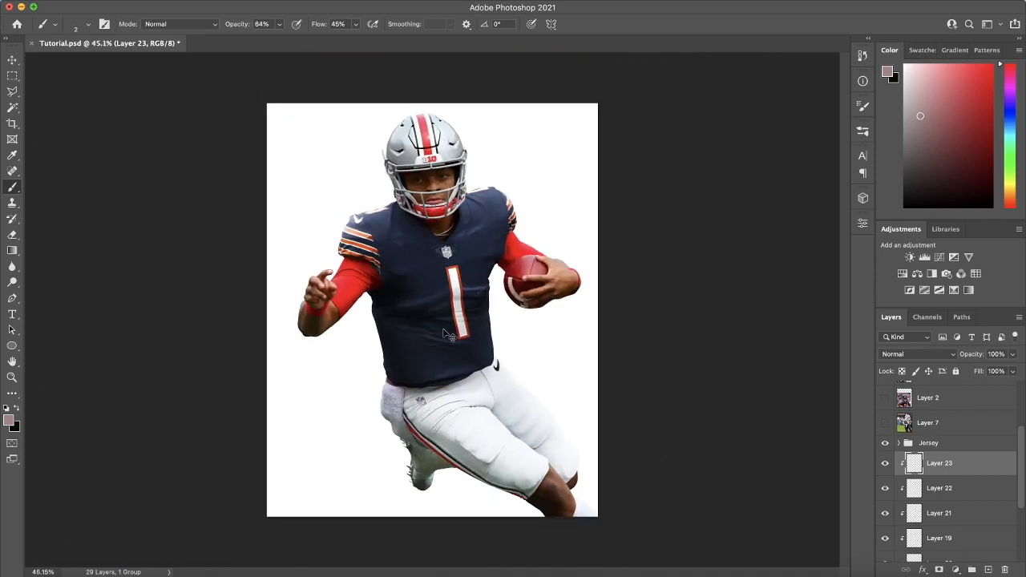
pyautogui.hotkey('ctrl', 's')
pyautogui.scroll(3, 425, 369)
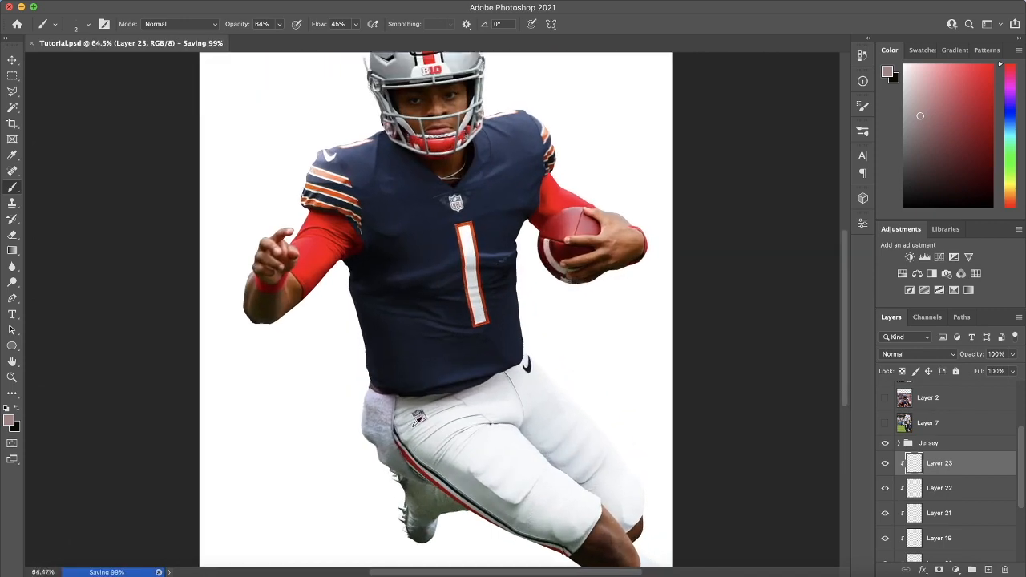
pyautogui.scroll(5, 418, 419)
pyautogui.scroll(-5, 457, 329)
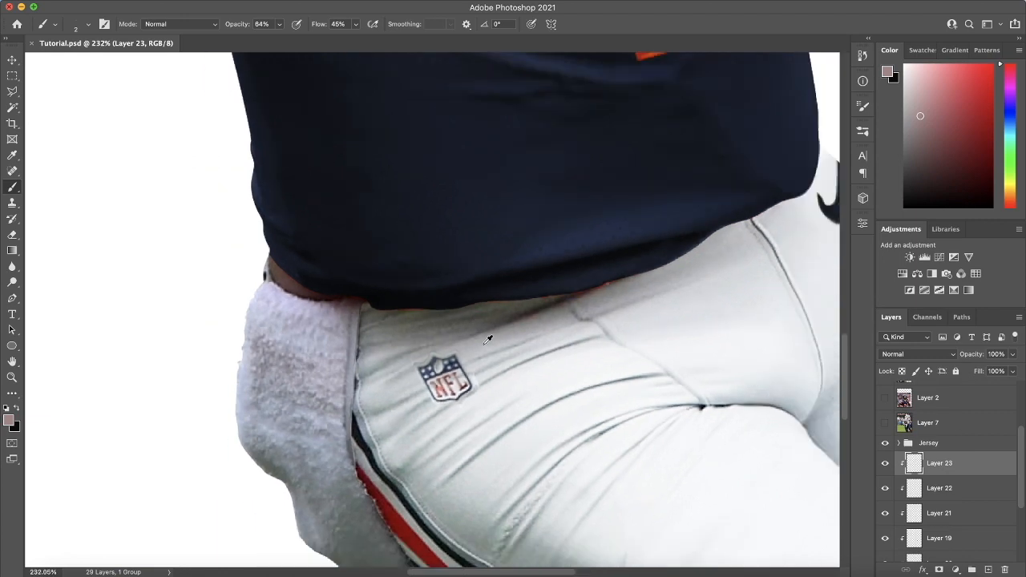
pyautogui.scroll(-2, 453, 327)
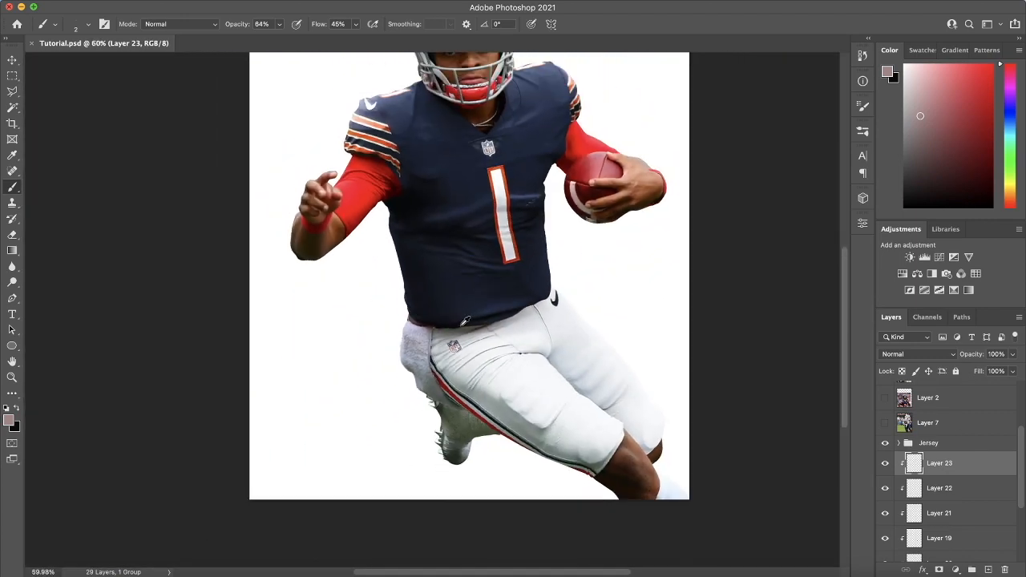
pyautogui.scroll(1, 454, 472)
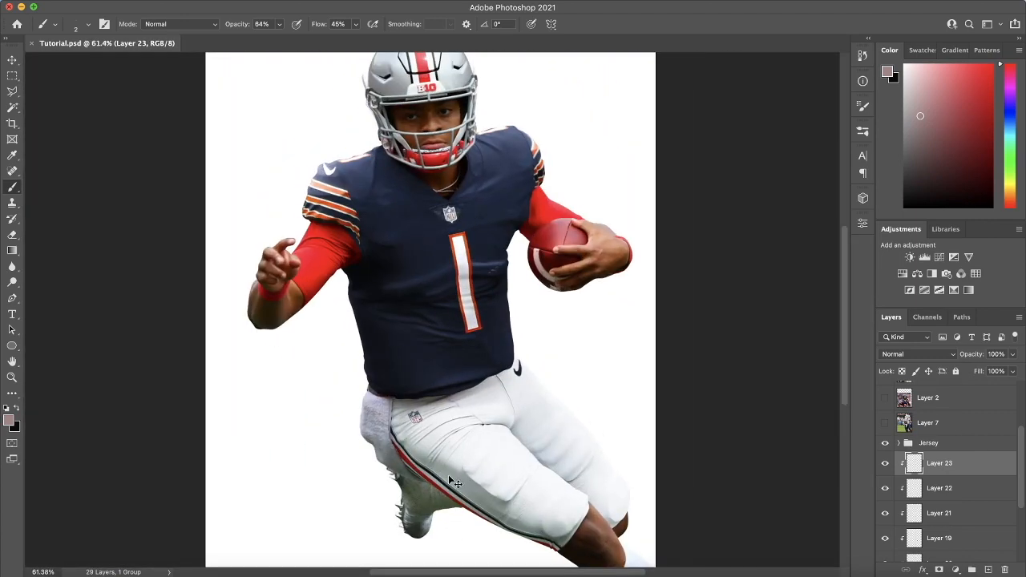
pyautogui.scroll(1, 451, 473)
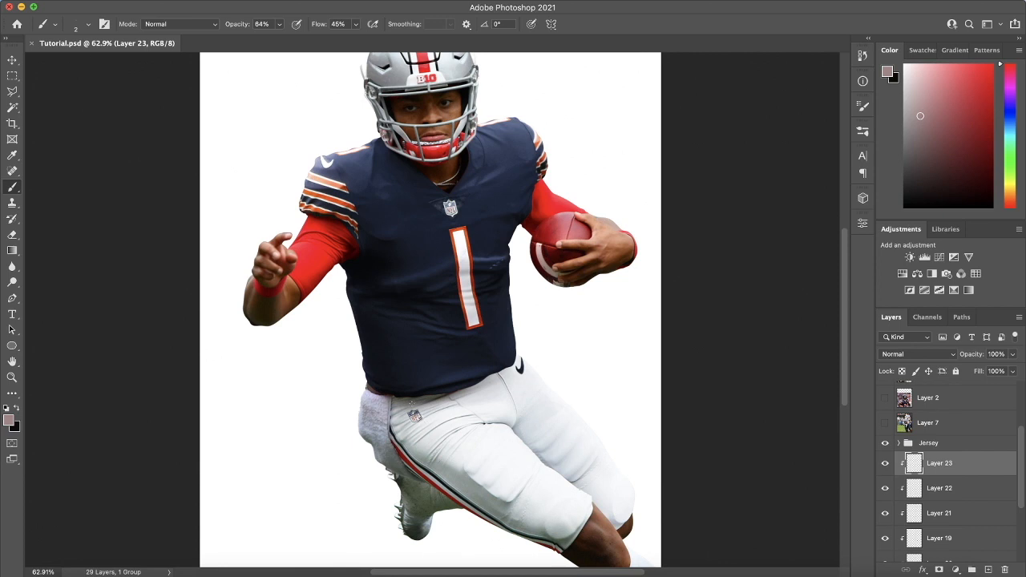
# Show the Layer 4 reference photo of the Bears player and make it the active layer.
pyautogui.scroll(1, 932, 489)
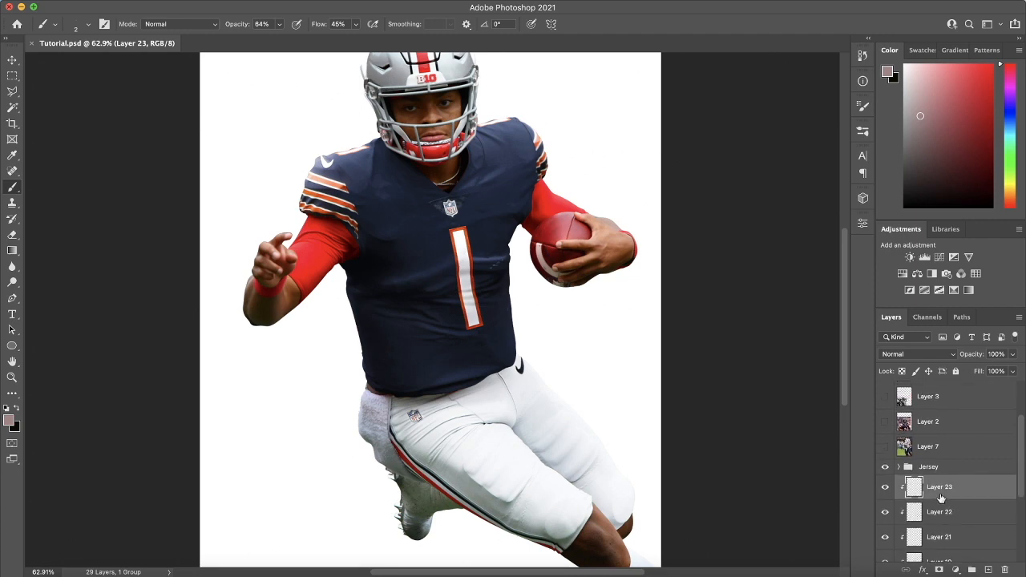
pyautogui.scroll(3, 942, 498)
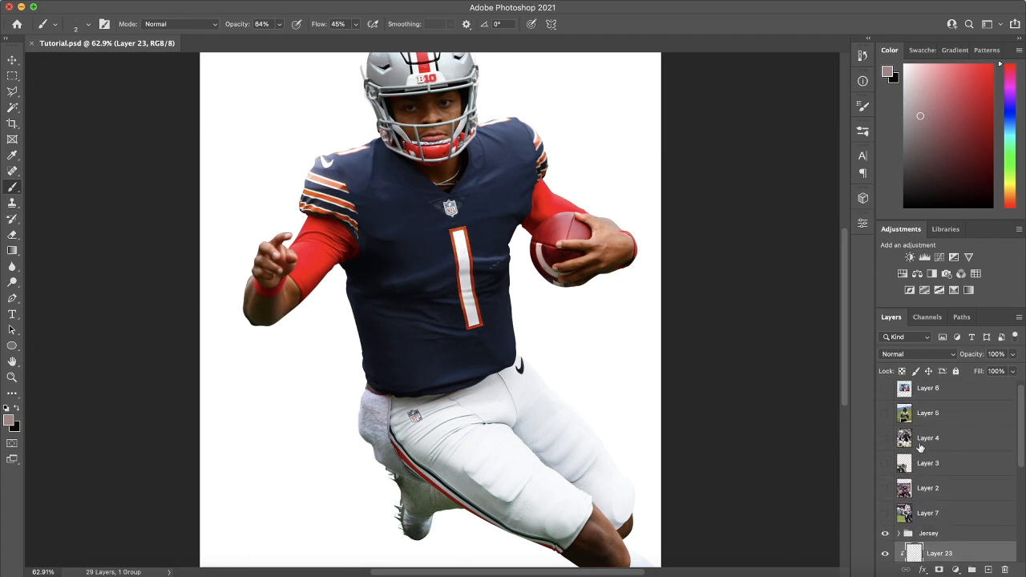
pyautogui.click(885, 437)
pyautogui.click(931, 438)
pyautogui.scroll(3, 430, 397)
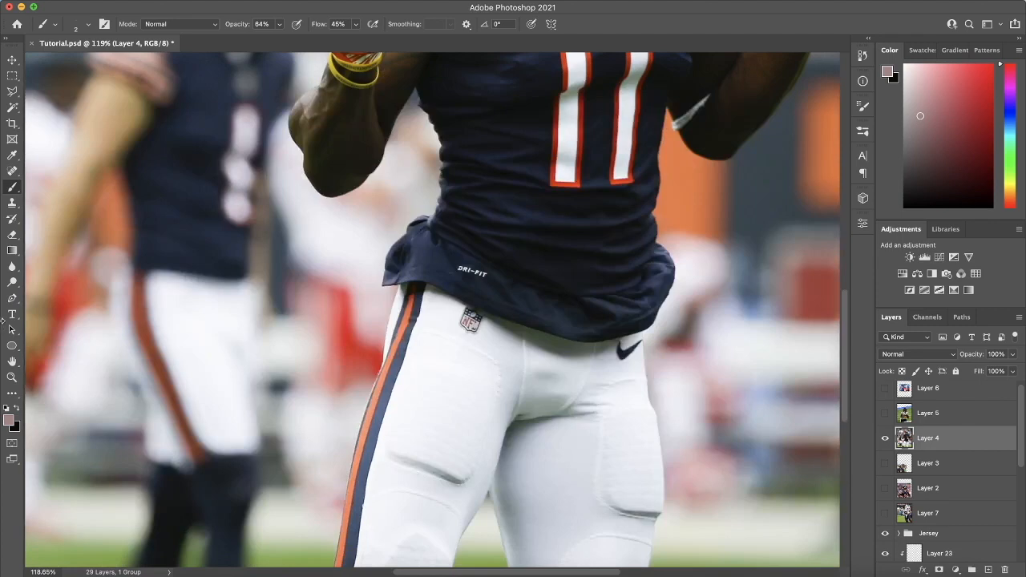
# Trace the orange and navy side stripe on the reference pants with the Pen tool and copy it to a new layer below the Jersey group.
pyautogui.click(11, 303)
pyautogui.hscroll(-2, 458, 351)
pyautogui.scroll(-3, 471, 309)
pyautogui.scroll(6, 521, 116)
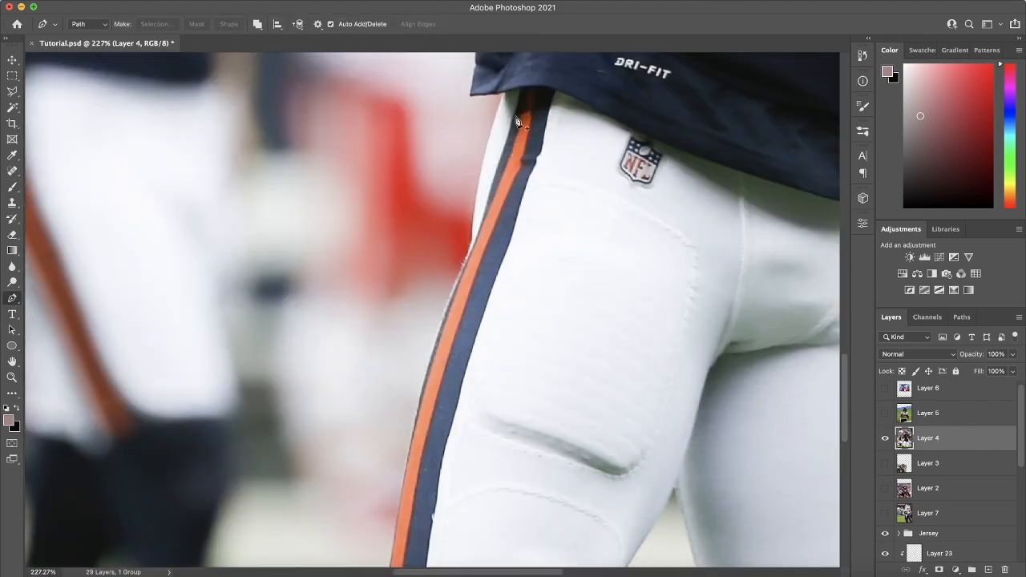
pyautogui.click(517, 77)
pyautogui.moveTo(559, 78); pyautogui.dragTo(586, 88)
pyautogui.moveTo(571, 125); pyautogui.dragTo(569, 152)
pyautogui.moveTo(552, 207); pyautogui.dragTo(544, 215)
pyautogui.scroll(-3, 533, 251)
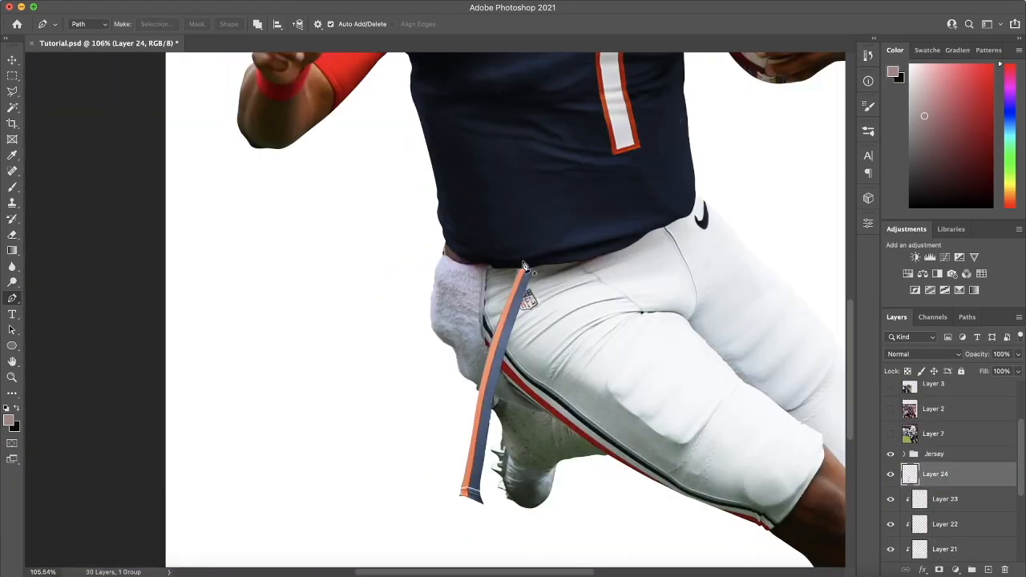
# Clip the stripe layer to the pants, and use Free Transform to rotate, scale and place it along the front leg's outer side.
pyautogui.keyDown('alt'); pyautogui.click(930, 487); pyautogui.keyUp('alt')
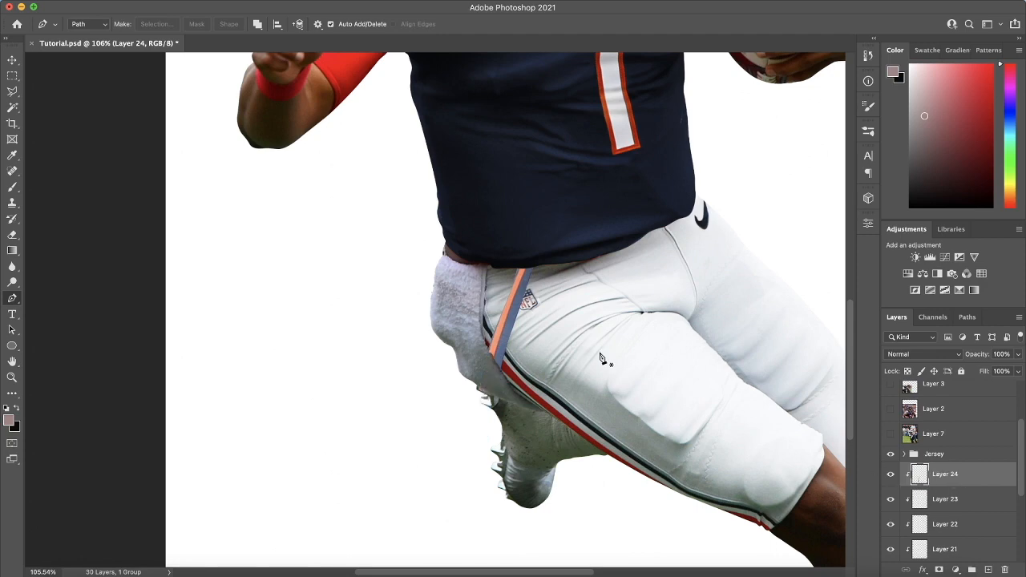
pyautogui.press('super+t')
pyautogui.moveTo(638, 271); pyautogui.dragTo(498, 146)
pyautogui.moveTo(577, 429); pyautogui.dragTo(645, 446)
pyautogui.hscroll(5, 645, 431)
pyautogui.scroll(-2, 644, 431)
pyautogui.moveTo(517, 407); pyautogui.dragTo(551, 442)
pyautogui.moveTo(420, 272); pyautogui.dragTo(404, 204)
pyautogui.moveTo(673, 344); pyautogui.dragTo(669, 324)
pyautogui.moveTo(519, 348); pyautogui.dragTo(668, 457)
pyautogui.press('Return')
pyautogui.press('p')
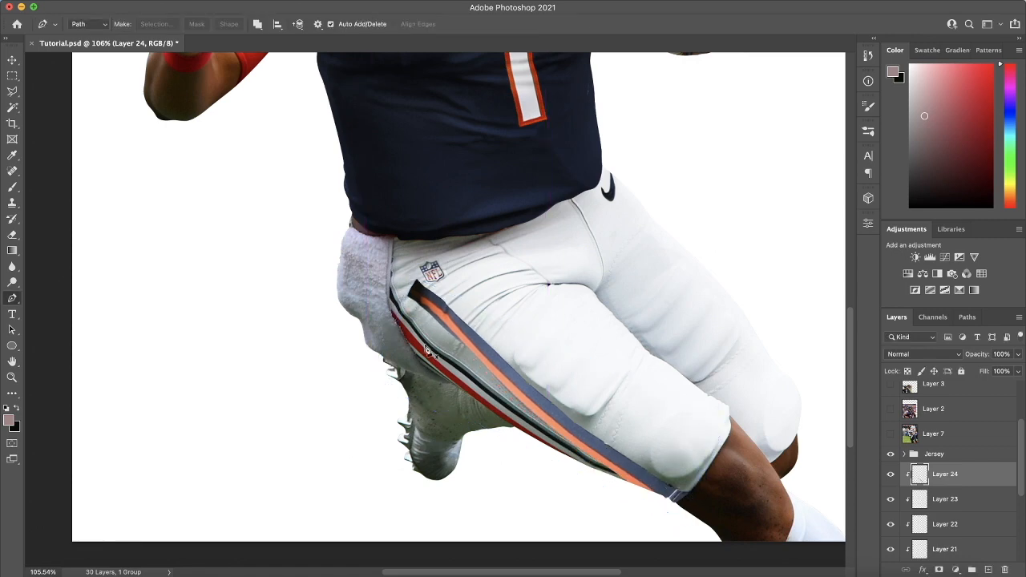
# Start Puppet Warp on the stripe, pin its end at the knee and bend the lower section over the old stripe.
pyautogui.scroll(-3, 484, 343)
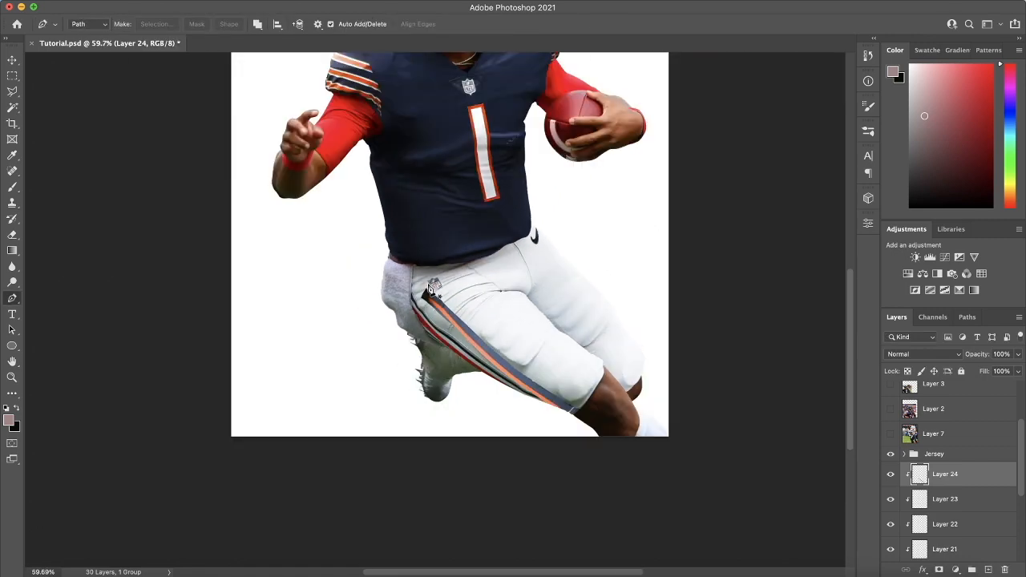
pyautogui.click(117, 2)
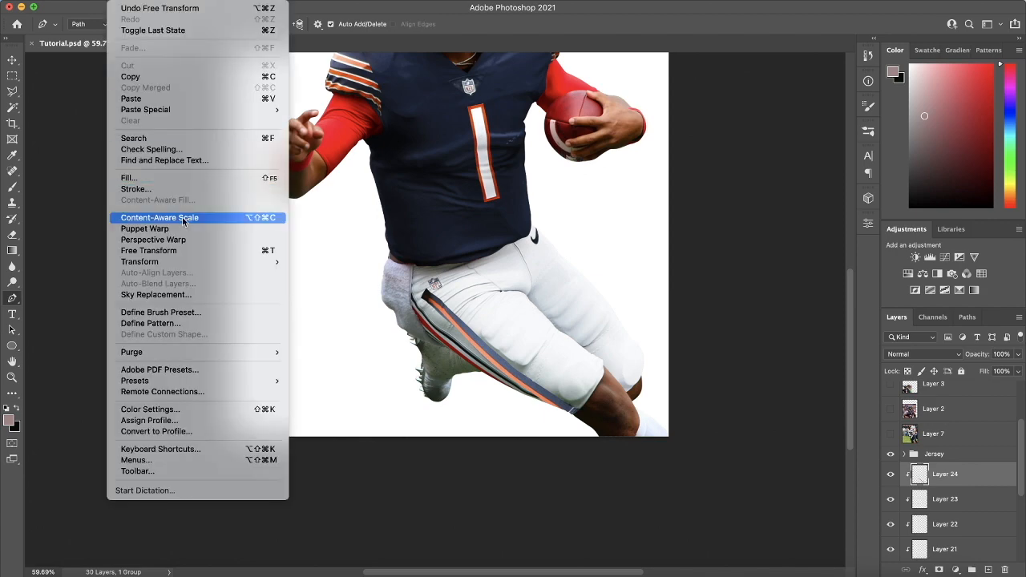
pyautogui.click(184, 230)
pyautogui.scroll(10, 574, 410)
pyautogui.moveTo(594, 409)
pyautogui.mouseDown()
pyautogui.moveTo(585, 419)
pyautogui.moveTo(596, 424)
pyautogui.moveTo(612, 396)
pyautogui.moveTo(596, 400)
pyautogui.mouseUp()
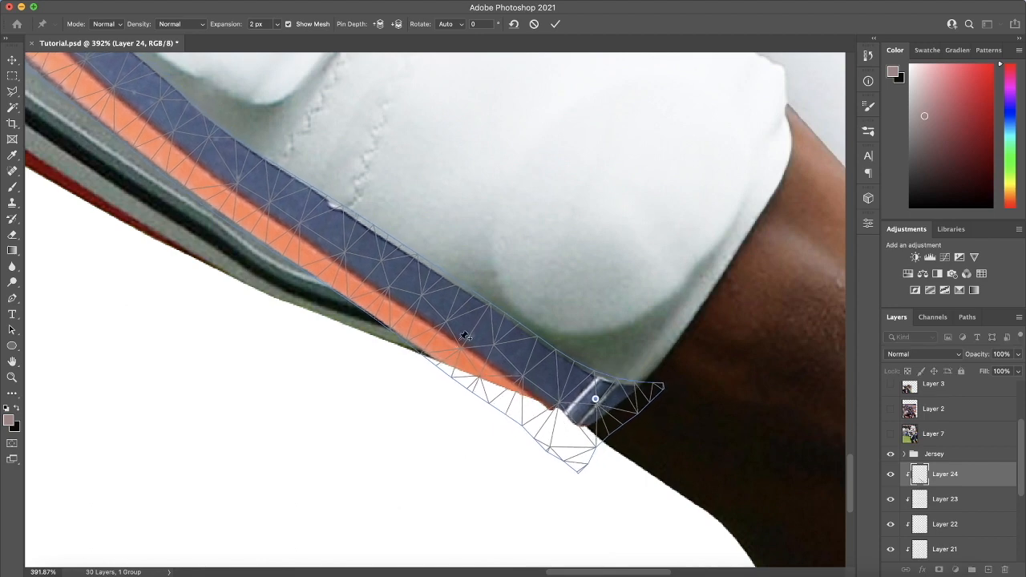
pyautogui.moveTo(459, 331); pyautogui.dragTo(449, 349)
pyautogui.moveTo(313, 294); pyautogui.dragTo(311, 300)
# Pin the stripe's middle and upper thigh sections and pull them over the old stripe along the leg's edge.
pyautogui.scroll(-5, 300, 267)
pyautogui.hscroll(-5, 297, 244)
pyautogui.moveTo(411, 187); pyautogui.dragTo(382, 171)
pyautogui.scroll(5, 369, 224)
pyautogui.hscroll(-3, 369, 225)
pyautogui.moveTo(348, 274); pyautogui.dragTo(345, 270)
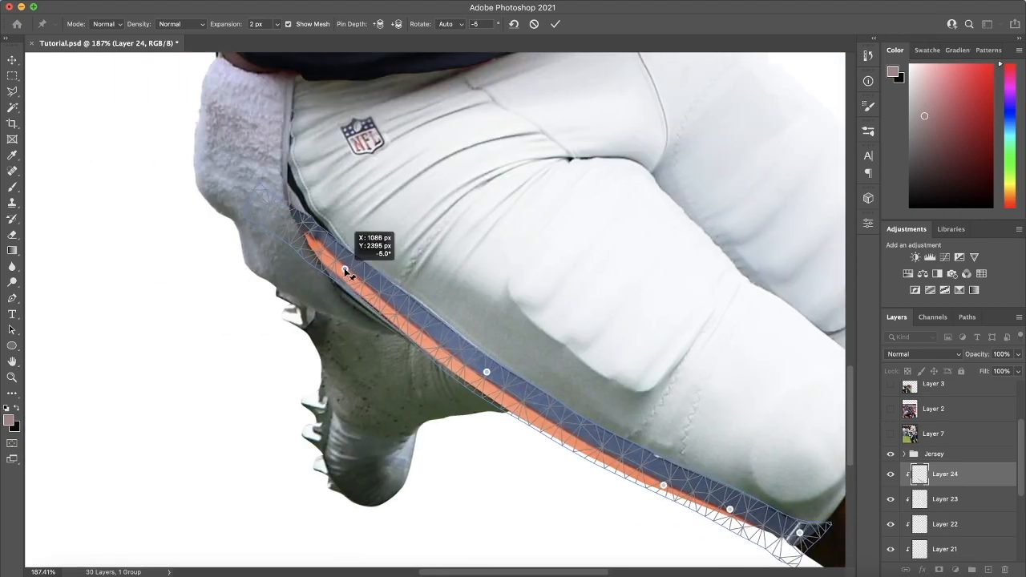
pyautogui.moveTo(415, 313); pyautogui.dragTo(416, 317)
# Bend the stripe's upper end up beside the towel to cover the old stripe at the hip, and apply the Puppet Warp.
pyautogui.scroll(2, 345, 285)
pyautogui.moveTo(283, 252); pyautogui.dragTo(289, 185)
pyautogui.moveTo(323, 267); pyautogui.dragTo(294, 260)
pyautogui.moveTo(279, 155); pyautogui.dragTo(272, 137)
pyautogui.scroll(-2, 479, 354)
pyautogui.moveTo(487, 375); pyautogui.dragTo(487, 374)
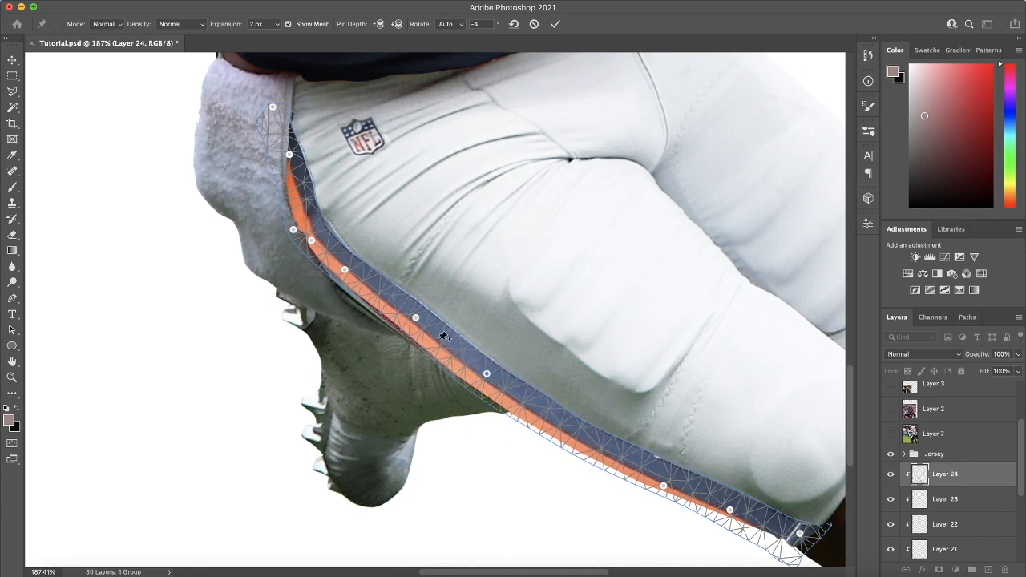
pyautogui.press('Return')
pyautogui.press('p')
pyautogui.press('super+0')
pyautogui.scroll(5, 463, 388)
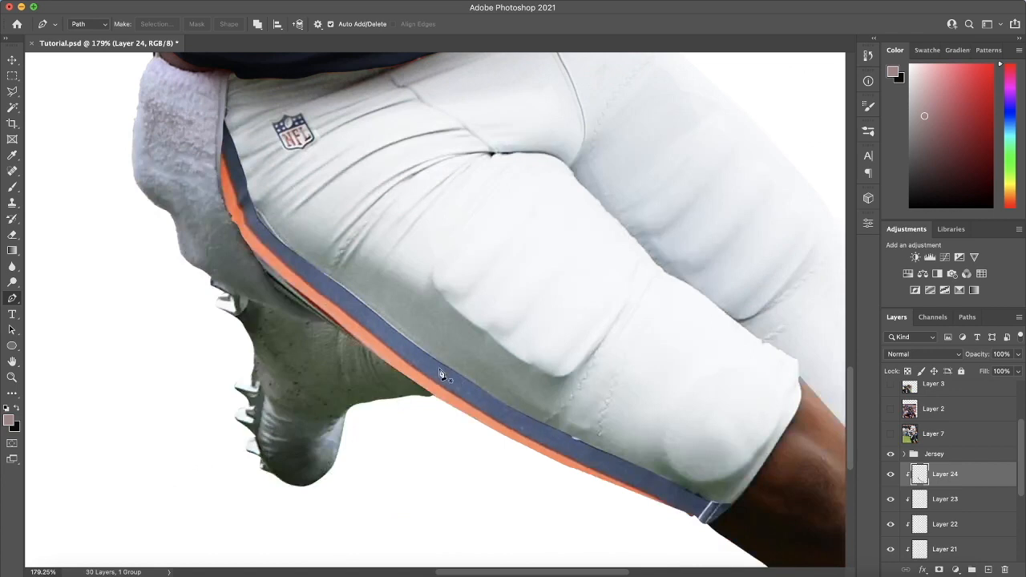
pyautogui.scroll(-1, 440, 374)
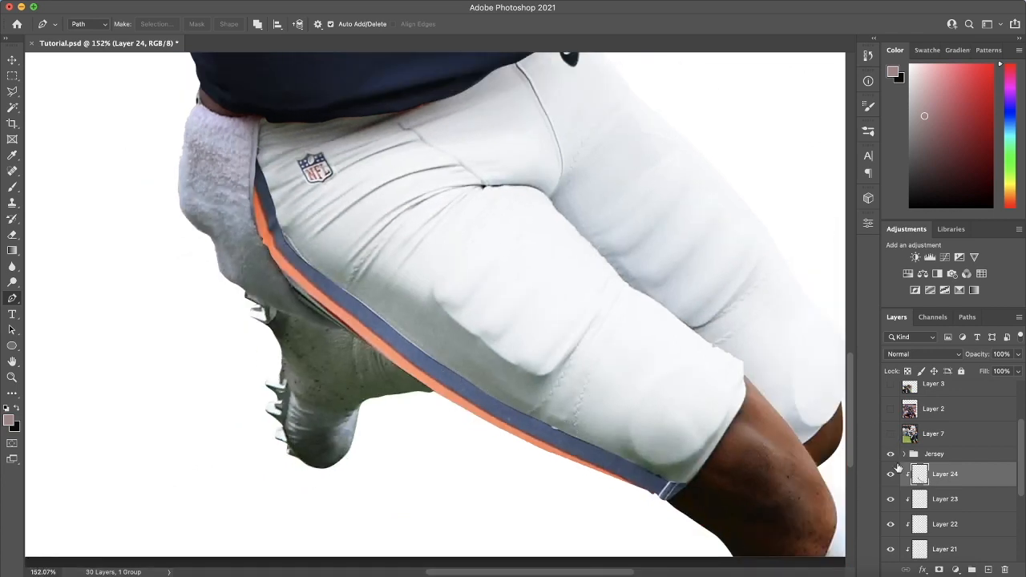
pyautogui.scroll(3, 899, 437)
pyautogui.scroll(-1, 425, 325)
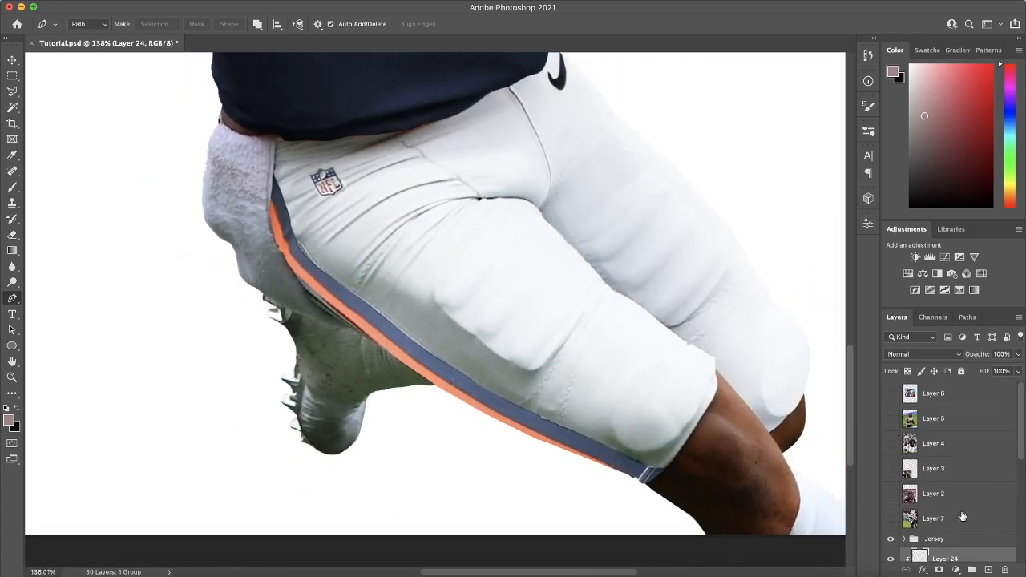
# Add a Curves adjustment clipped above the stripe layer and pull its midtones down to darken the colours.
pyautogui.scroll(-2, 963, 517)
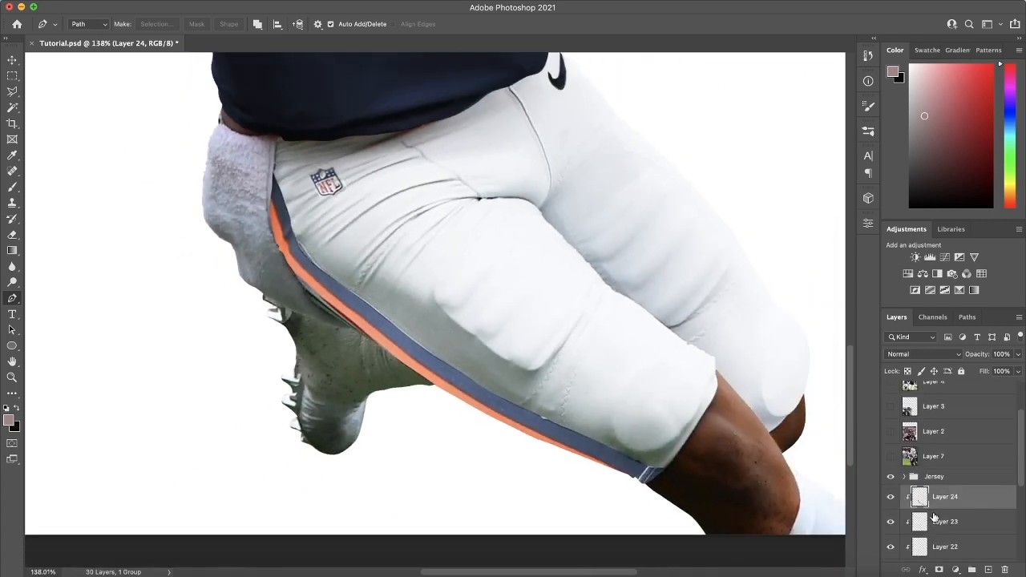
pyautogui.click(945, 256)
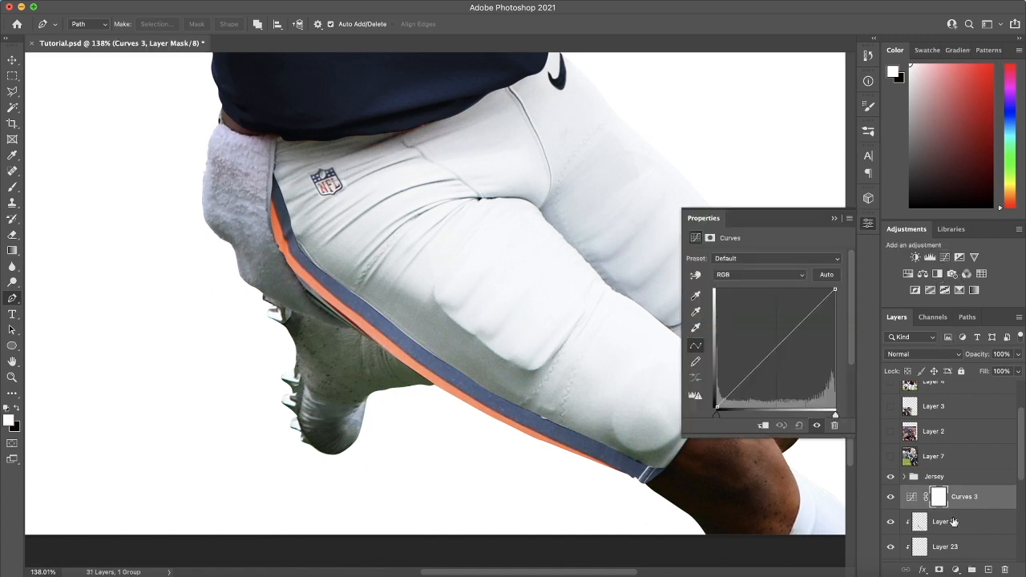
pyautogui.keyDown('alt'); pyautogui.click(932, 508); pyautogui.keyUp('alt')
pyautogui.moveTo(774, 353); pyautogui.dragTo(785, 369)
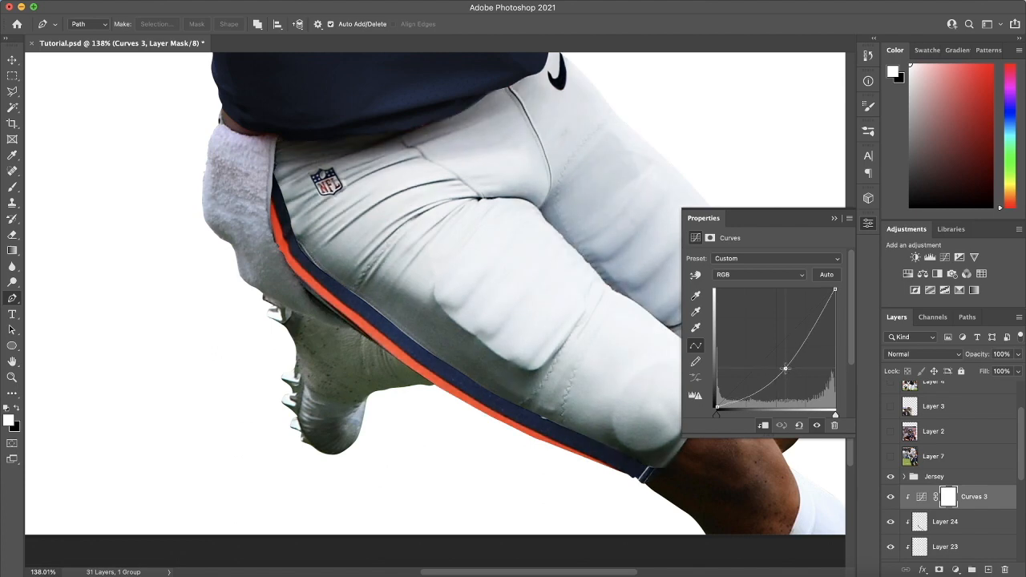
pyautogui.click(834, 218)
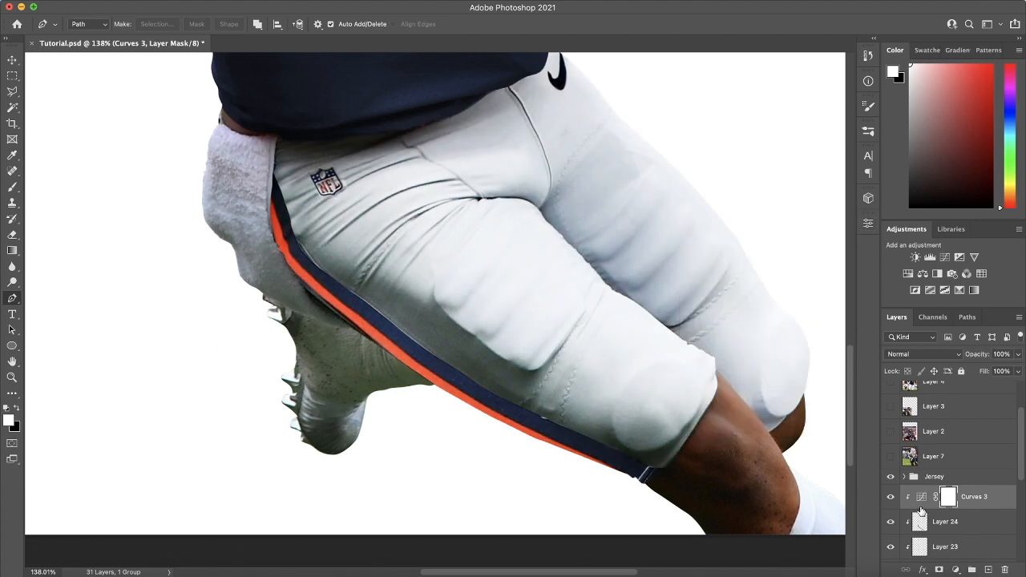
# Invert the Curves mask, load the stripe's outline as a selection, and paint white at 70% brush opacity along the stripe to reveal the darkening, finishing with no selection.
pyautogui.hotkey('ctrl', 'i')
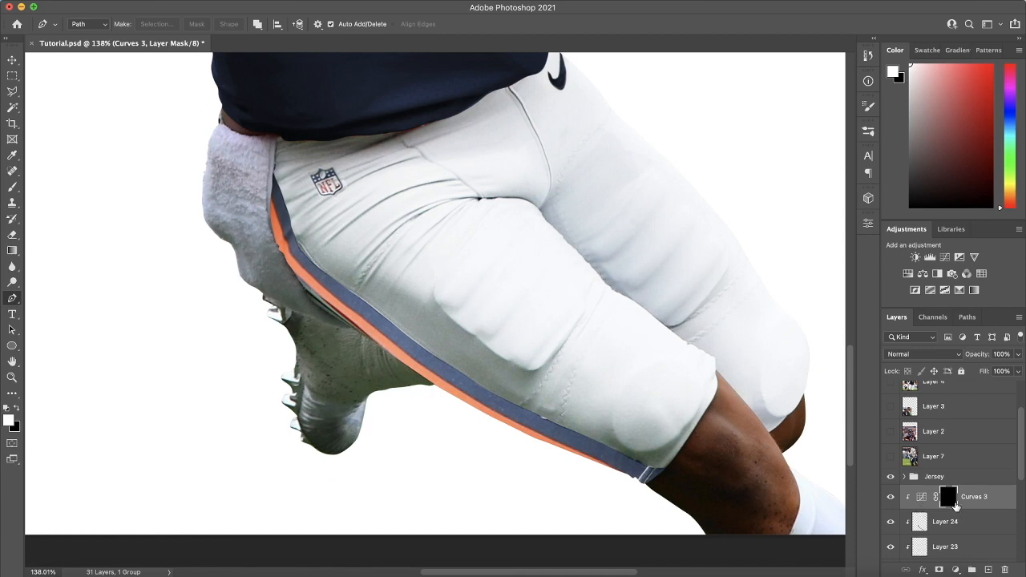
pyautogui.hotkey('ctrl', 'Return')
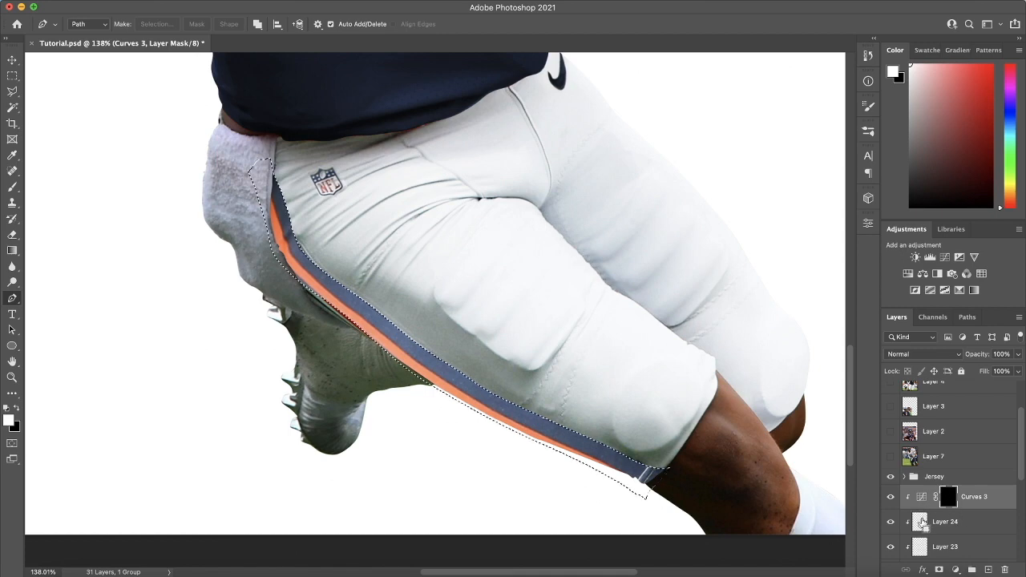
pyautogui.click(12, 188)
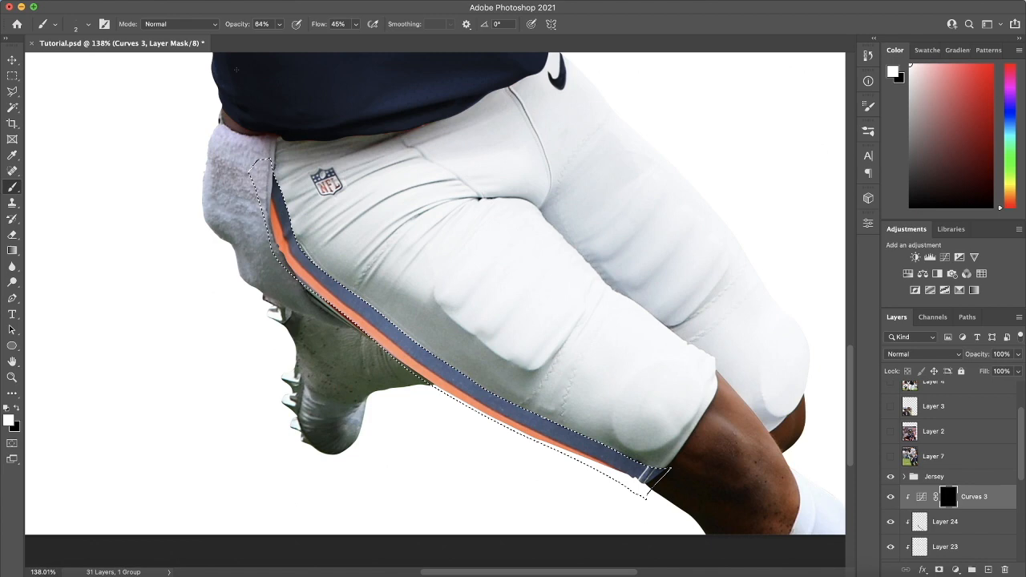
pyautogui.moveTo(279, 24); pyautogui.dragTo(283, 42)
pyautogui.press(']')
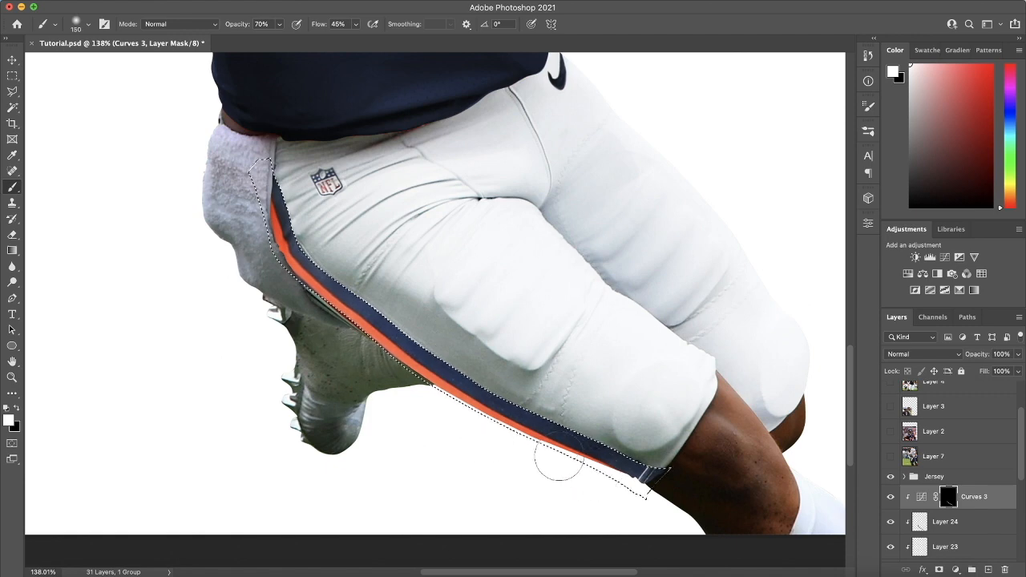
pyautogui.press('super+d')
pyautogui.scroll(-10, 506, 346)
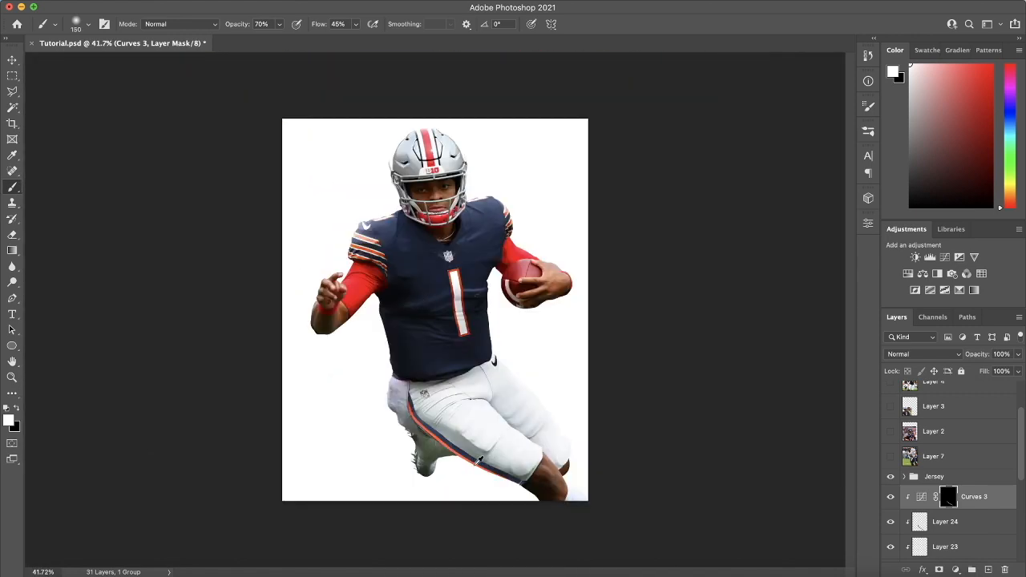
pyautogui.scroll(10, 479, 461)
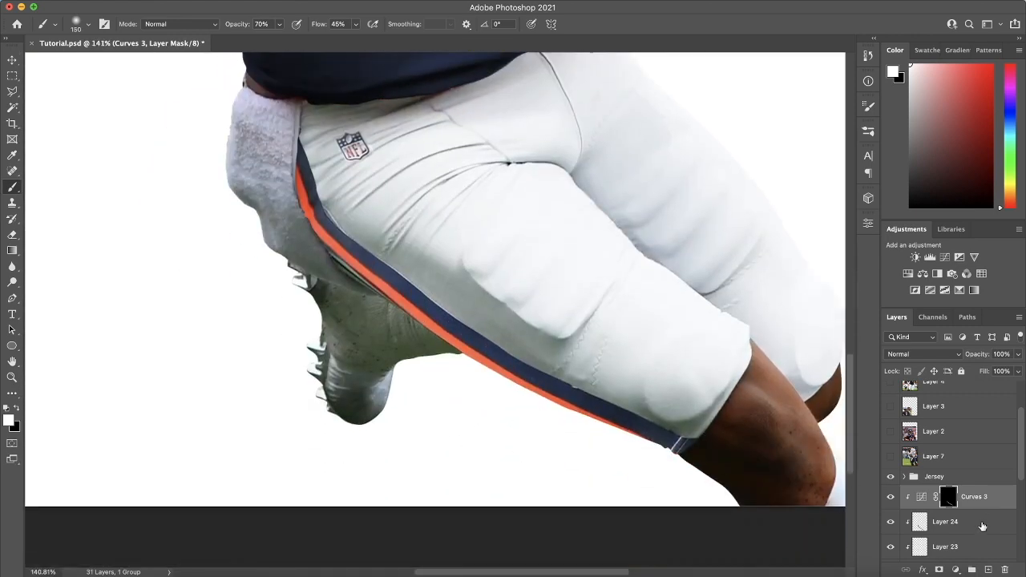
# Apply the Camera Raw Filter to the stripe layer with Color Mixer luminance at Reds -12, Oranges -41 and Yellows -17.
pyautogui.click(983, 523)
pyautogui.click(280, 1)
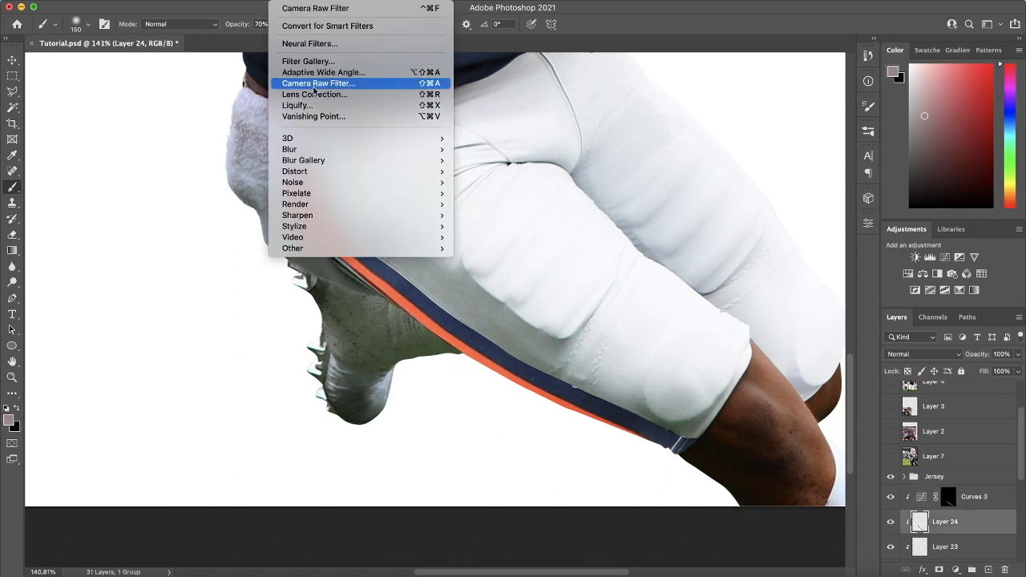
pyautogui.click(316, 83)
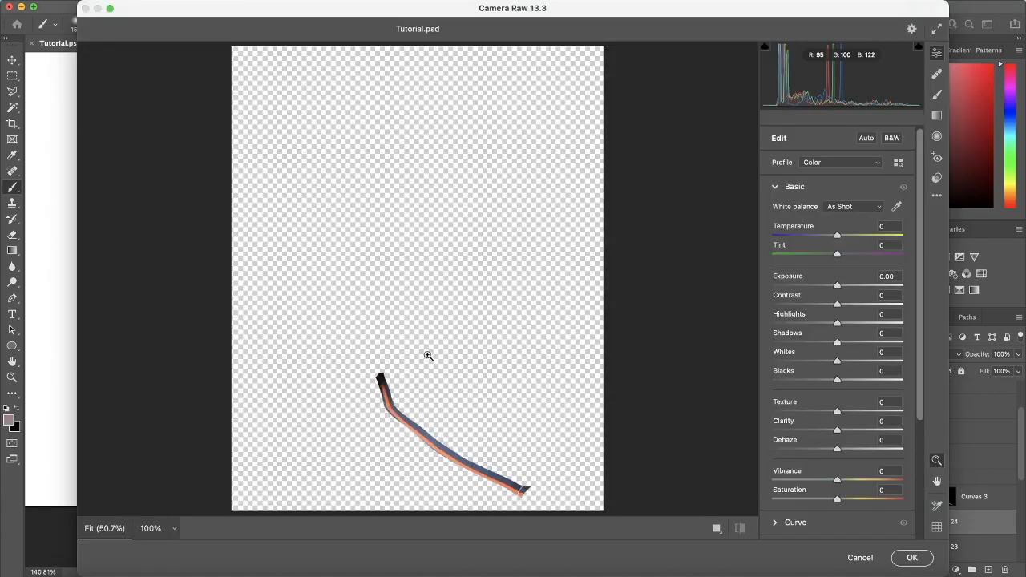
pyautogui.scroll(5, 450, 469)
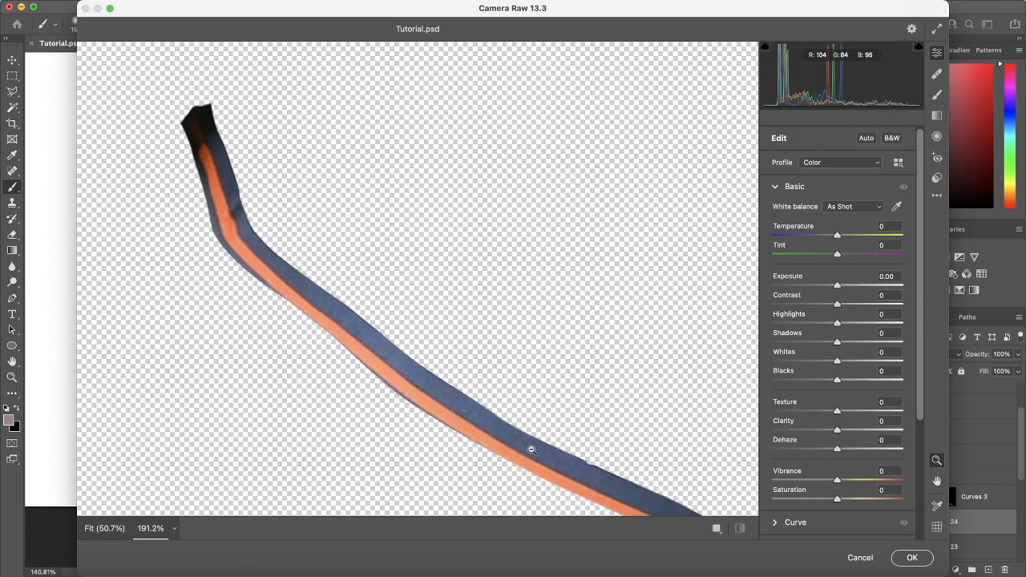
pyautogui.click(785, 189)
pyautogui.click(860, 261)
pyautogui.click(854, 298)
pyautogui.moveTo(838, 351); pyautogui.dragTo(810, 350)
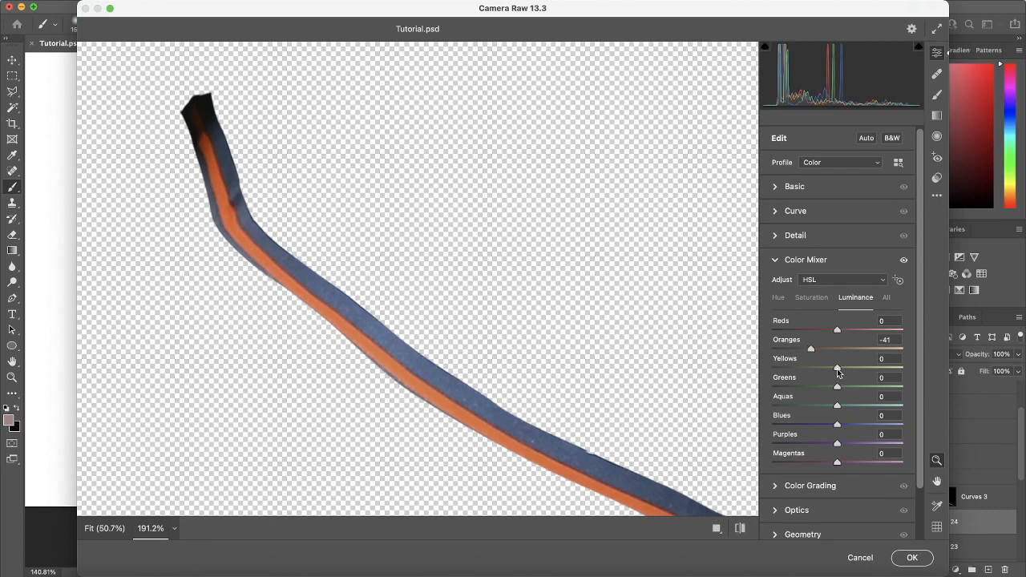
pyautogui.moveTo(837, 332); pyautogui.dragTo(830, 335)
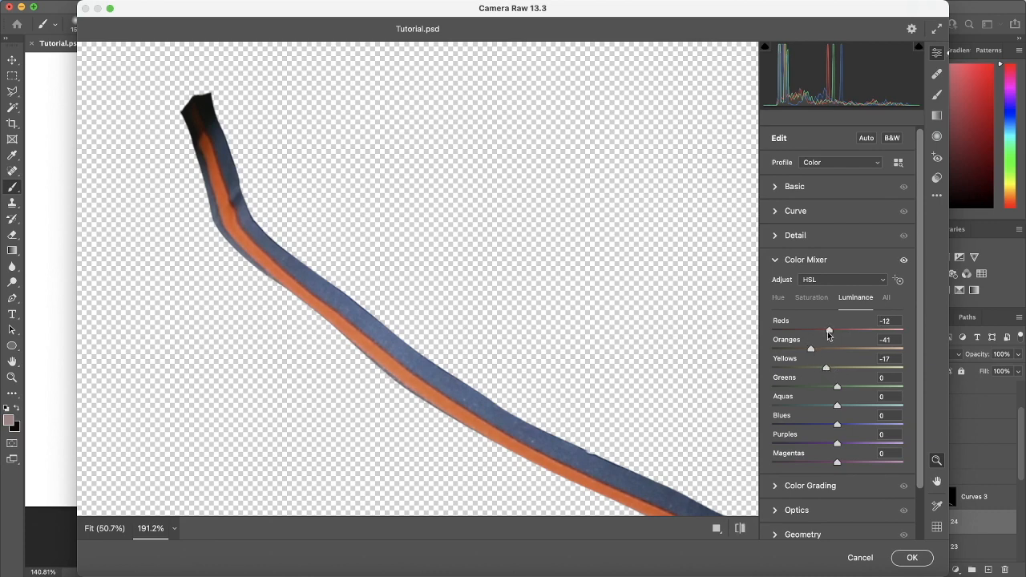
pyautogui.click(912, 557)
pyautogui.hotkey('ctrl', '0')
pyautogui.scroll(1, 468, 434)
pyautogui.scroll(6, 465, 471)
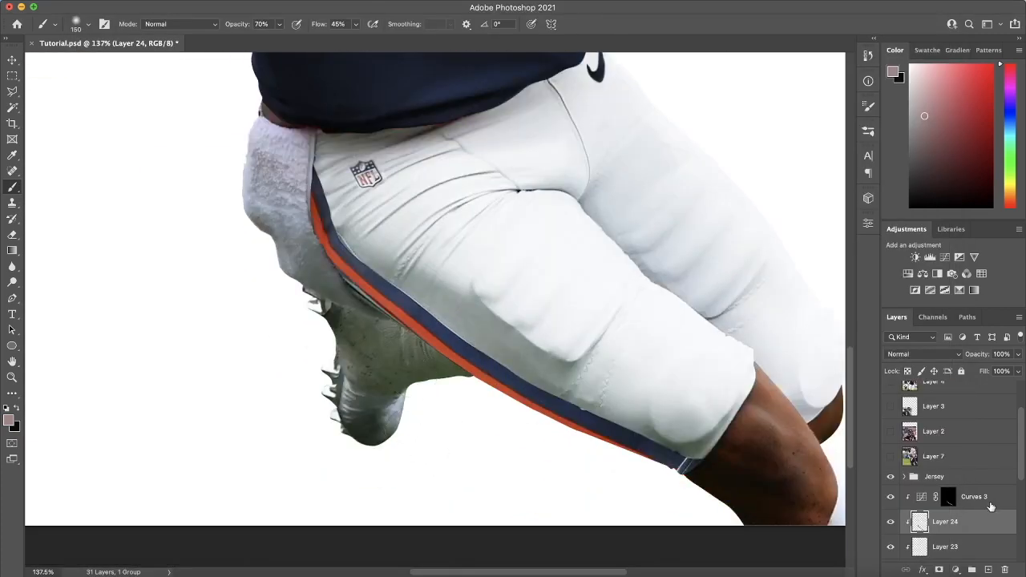
# Add a new clipped layer above the stripe's Curves adjustment and set up a black brush at 15% opacity.
pyautogui.click(982, 504)
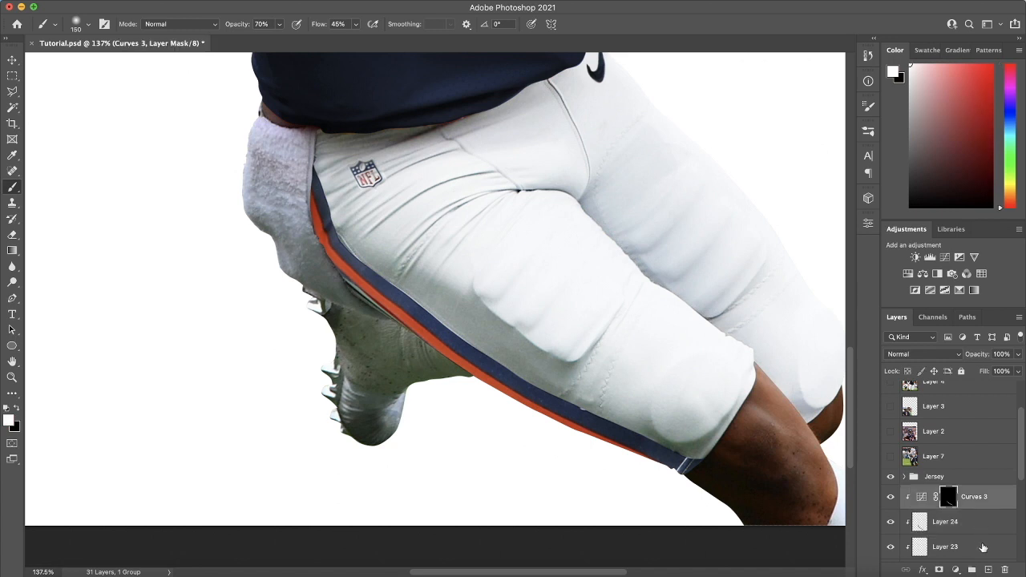
pyautogui.click(989, 569)
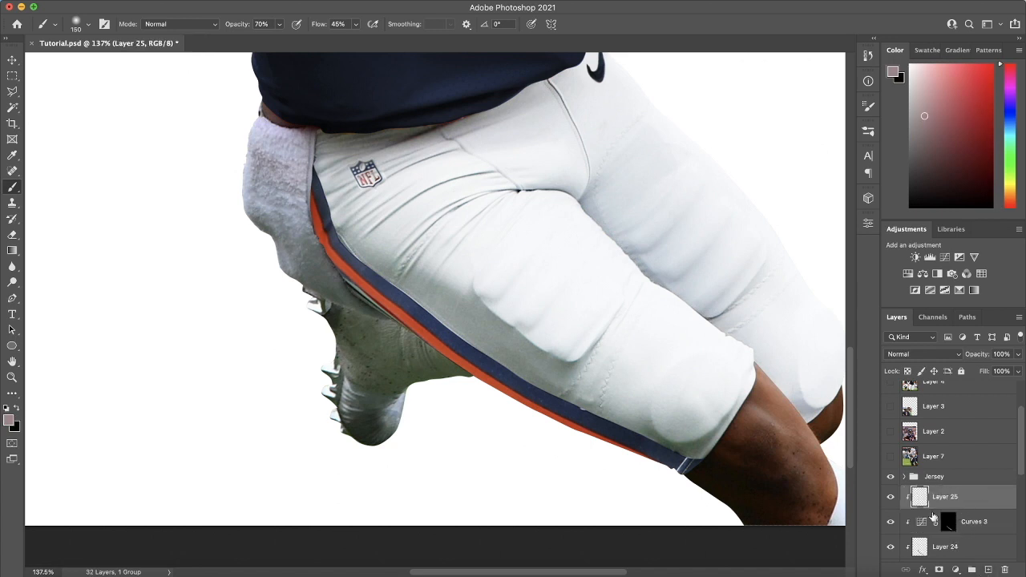
pyautogui.click(911, 206)
pyautogui.click(279, 24)
pyautogui.moveTo(281, 38); pyautogui.dragTo(251, 40)
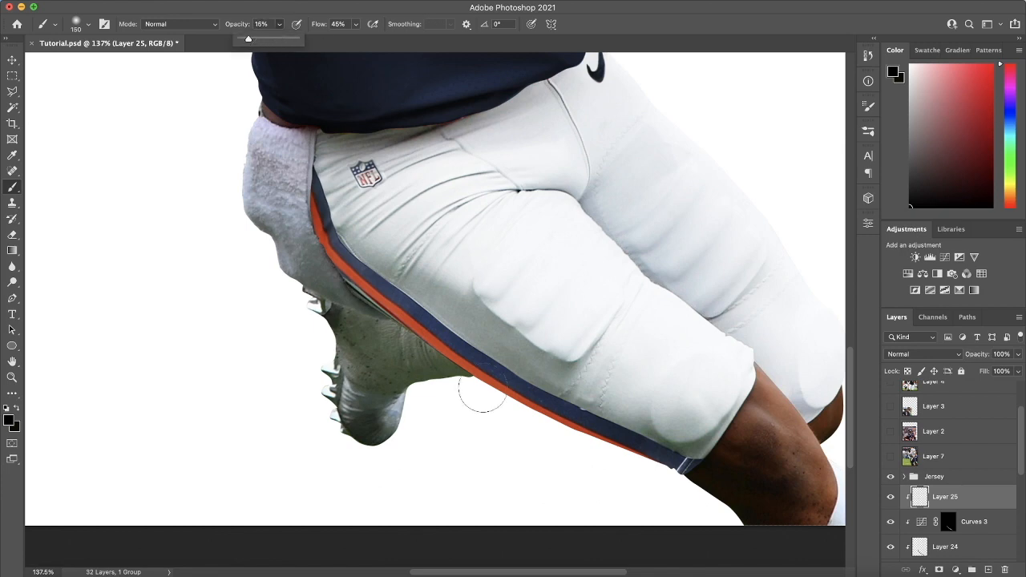
# Load the stripe's outline as a selection, paint soft black shading along its outer edge beside the towel and thigh, and deselect.
pyautogui.scroll(3, 389, 330)
pyautogui.press('[')
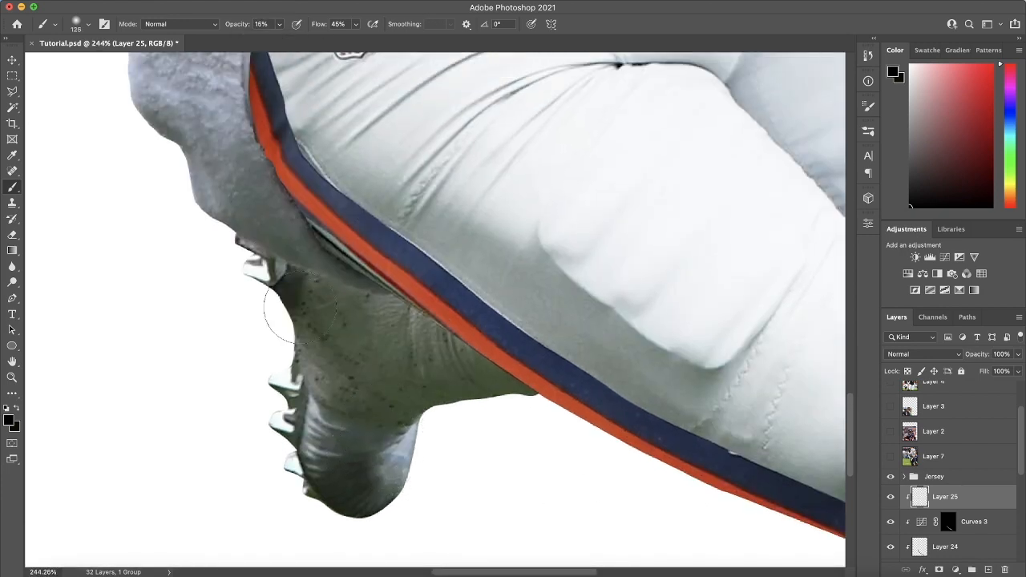
pyautogui.keyDown('super'); pyautogui.click(913, 476); pyautogui.keyUp('super')
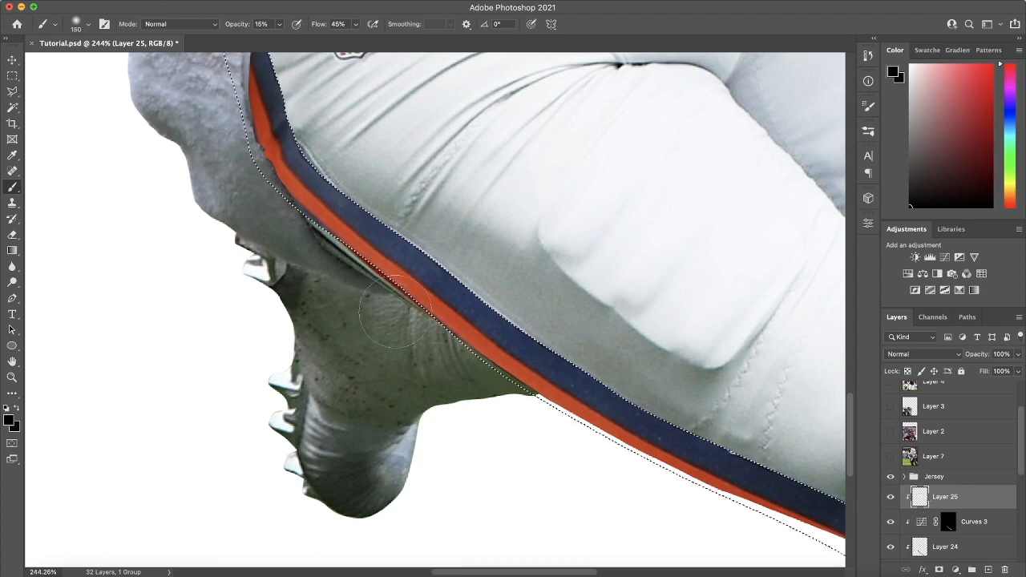
pyautogui.press('[')
pyautogui.press('[')
pyautogui.press('[')
pyautogui.scroll(2, 230, 144)
pyautogui.press('[')
pyautogui.press('[')
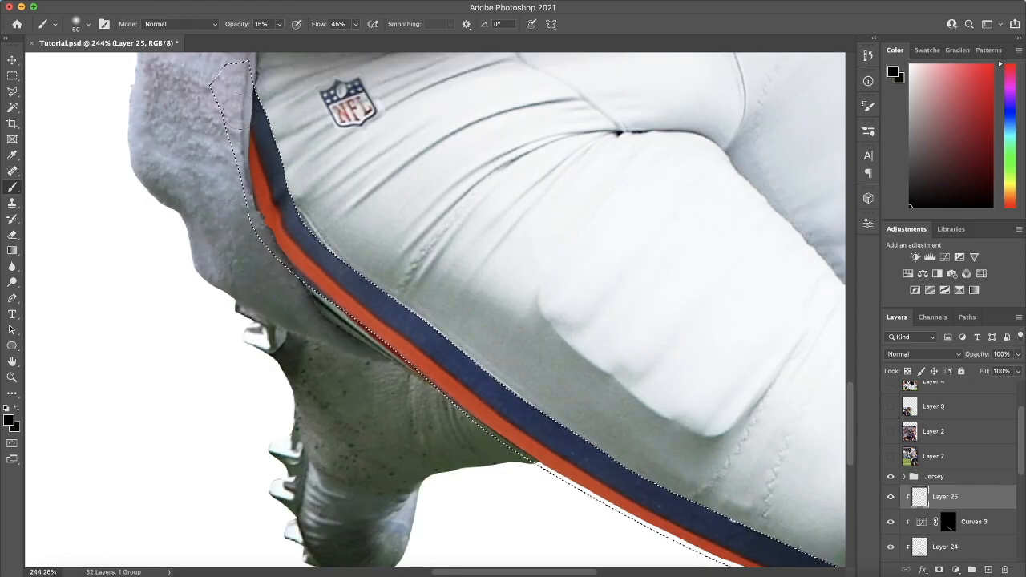
pyautogui.moveTo(240, 152)
pyautogui.mouseDown()
pyautogui.moveTo(247, 206)
pyautogui.moveTo(336, 340)
pyautogui.mouseUp()
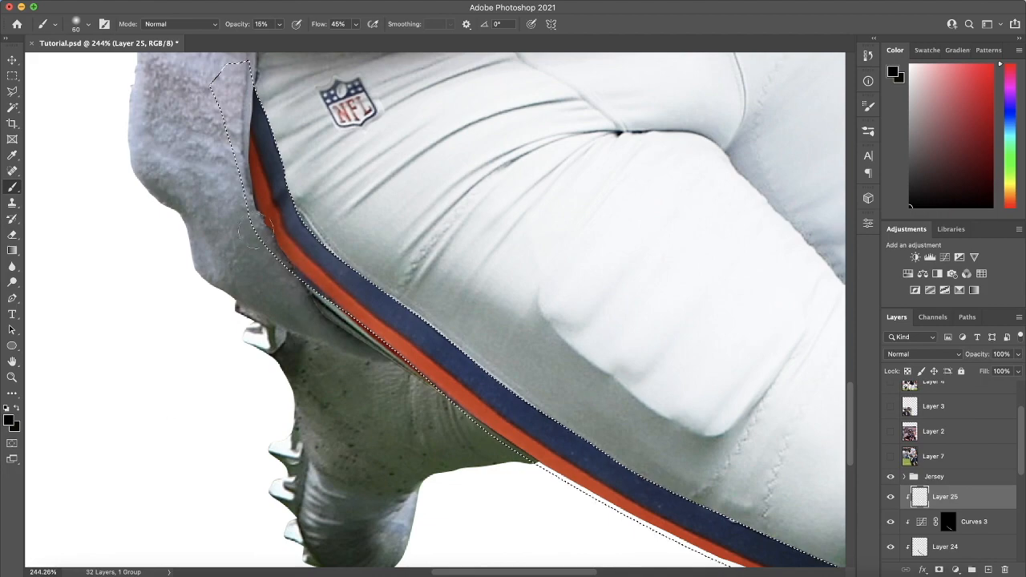
pyautogui.press(']')
pyautogui.press(']')
pyautogui.press(']')
pyautogui.moveTo(247, 186); pyautogui.dragTo(507, 442)
pyautogui.scroll(-5, 507, 443)
pyautogui.hscroll(3, 699, 482)
pyautogui.hotkey('ctrl', '0')
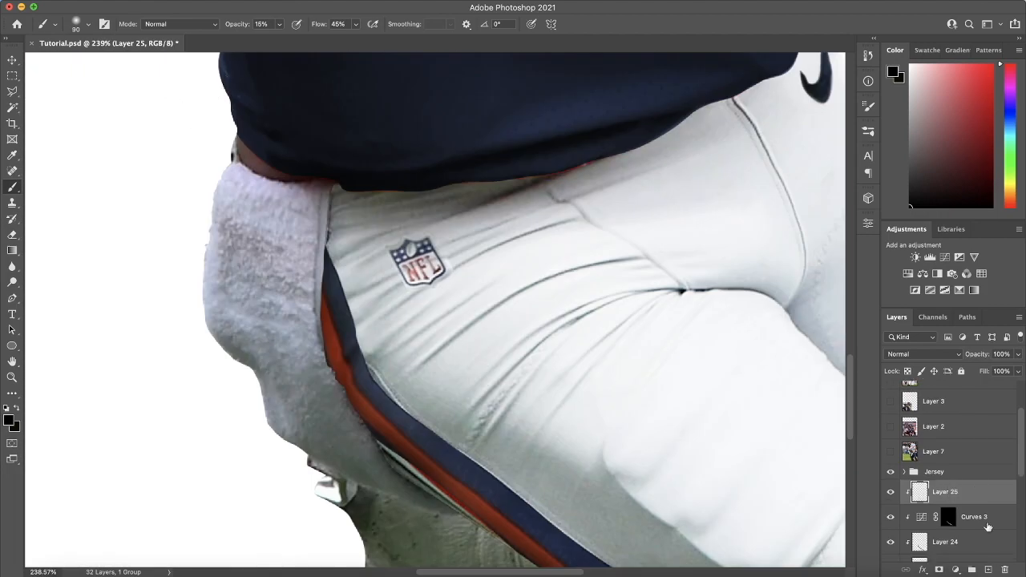
# Select the shading layer, Curves 3 and the stripe layer, compare the stripe with the original, and merge the three into one layer.
pyautogui.keyDown('shift'); pyautogui.click(978, 521); pyautogui.keyUp('shift')
pyautogui.scroll(-2, 963, 505)
pyautogui.keyDown('shift'); pyautogui.click(954, 501); pyautogui.keyUp('shift')
pyautogui.click(890, 496)
pyautogui.click(890, 496)
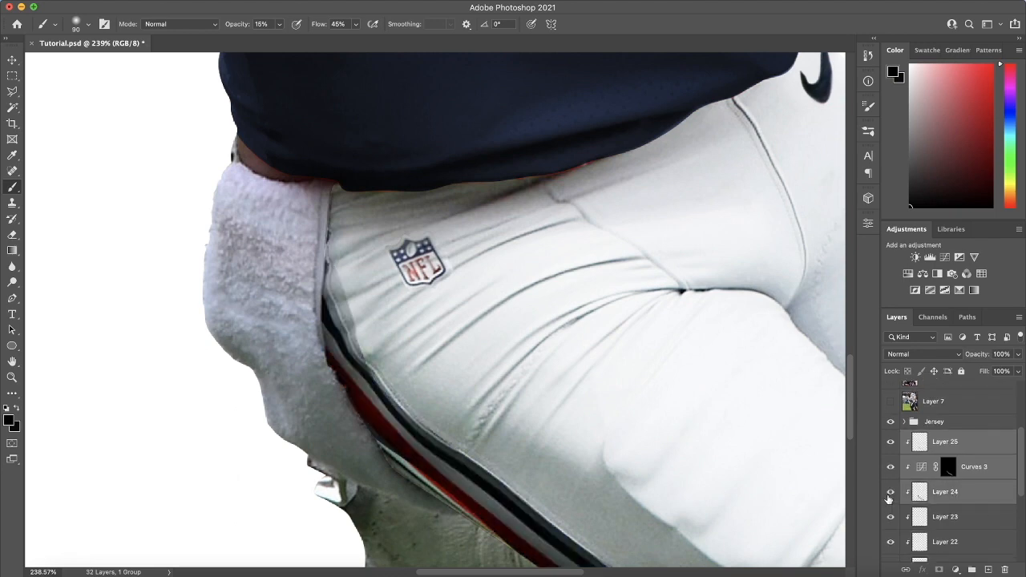
pyautogui.rightClick(954, 490)
pyautogui.scroll(-10, 878, 508)
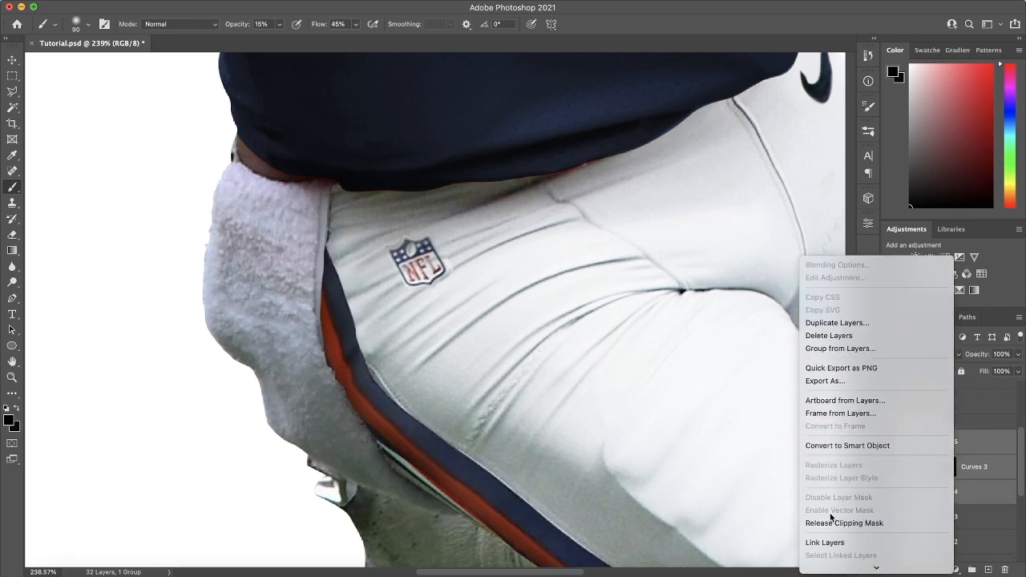
pyautogui.scroll(-2, 846, 513)
pyautogui.click(842, 533)
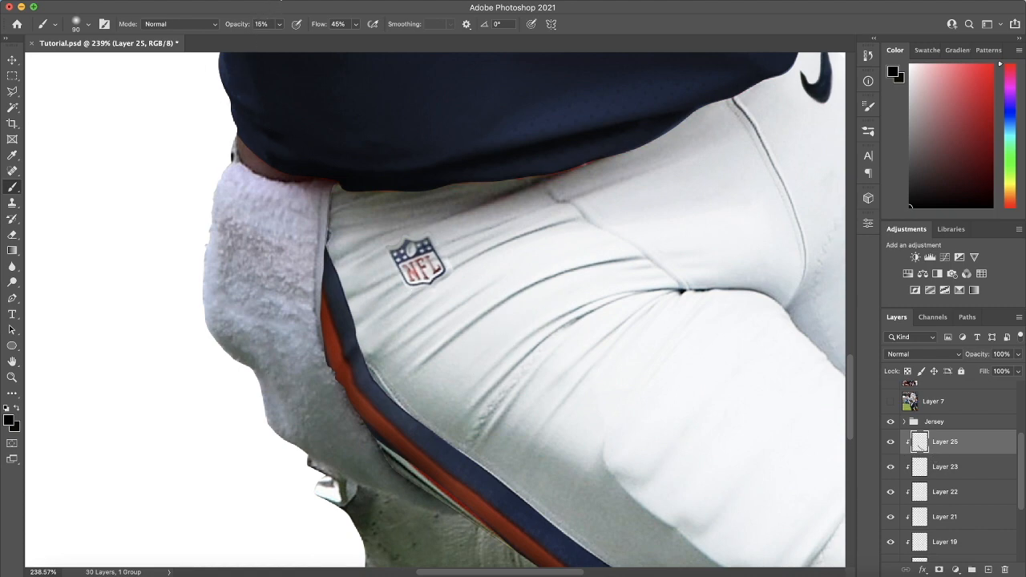
# Open the merged stripe in Liquify and set the backdrop to use the Pants layer.
pyautogui.click(281, 1)
pyautogui.click(309, 106)
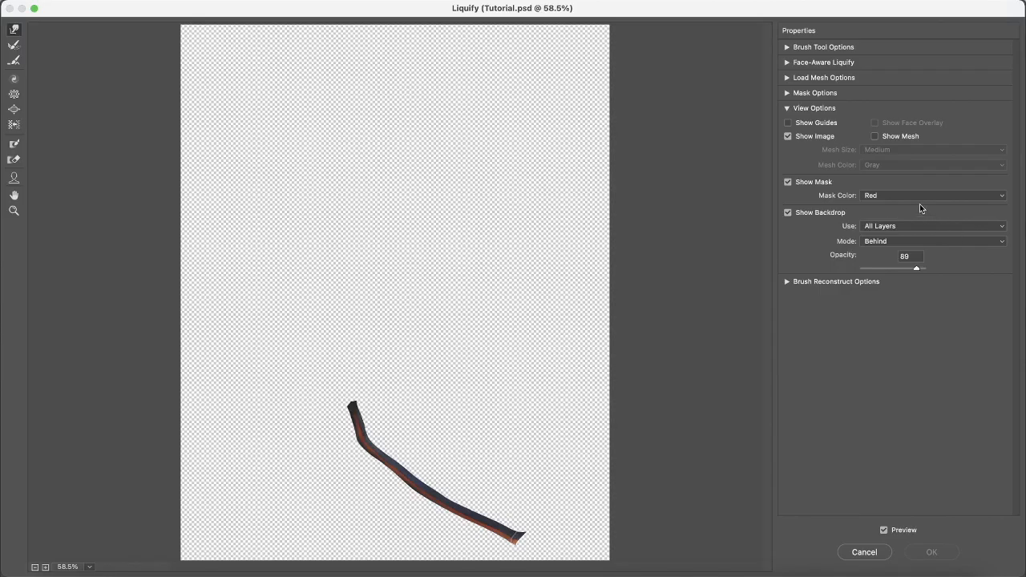
pyautogui.click(882, 226)
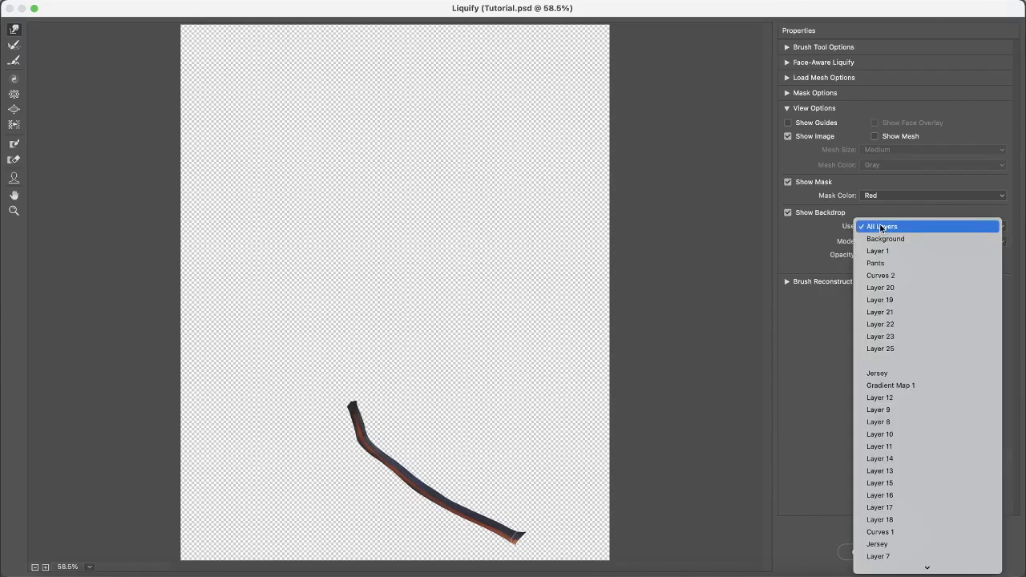
pyautogui.click(878, 226)
pyautogui.click(882, 227)
pyautogui.click(892, 264)
pyautogui.press('super+1')
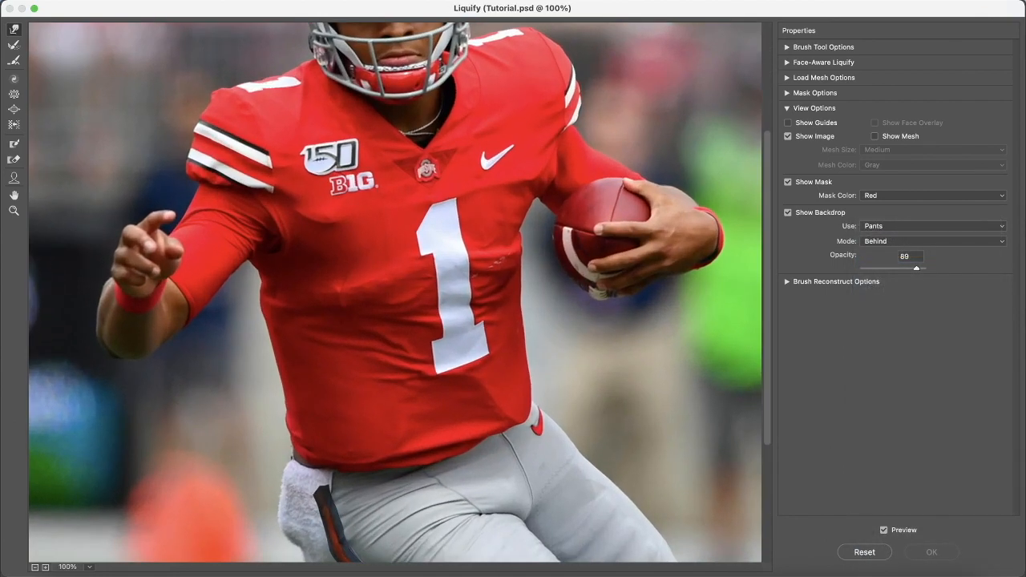
# Push the stripe outward below the towel with Forward Warp to follow the thigh's edge and cover the old stripe, and apply Liquify.
pyautogui.scroll(3, 441, 418)
pyautogui.scroll(-5, 441, 418)
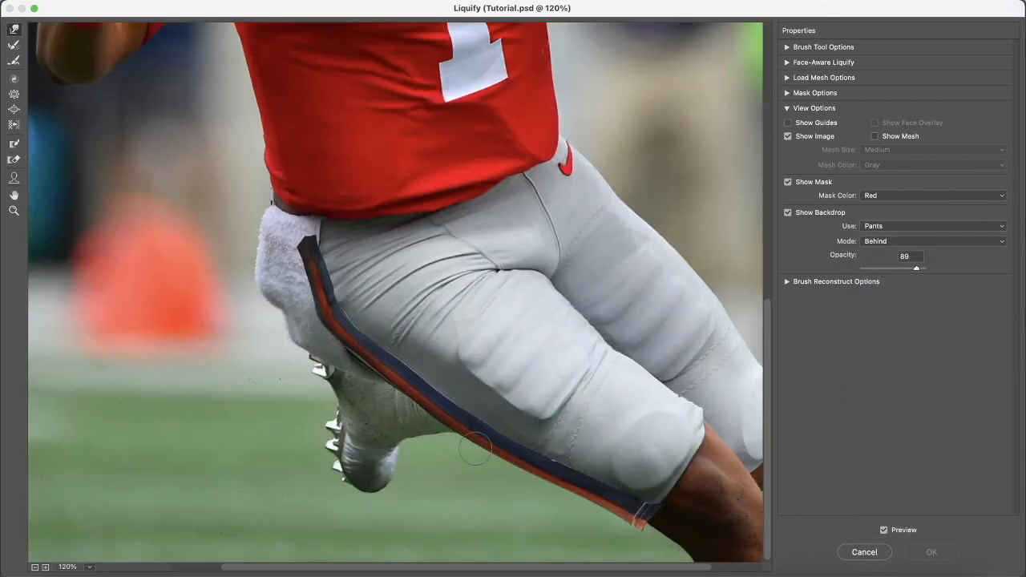
pyautogui.scroll(4, 474, 451)
pyautogui.scroll(1, 446, 419)
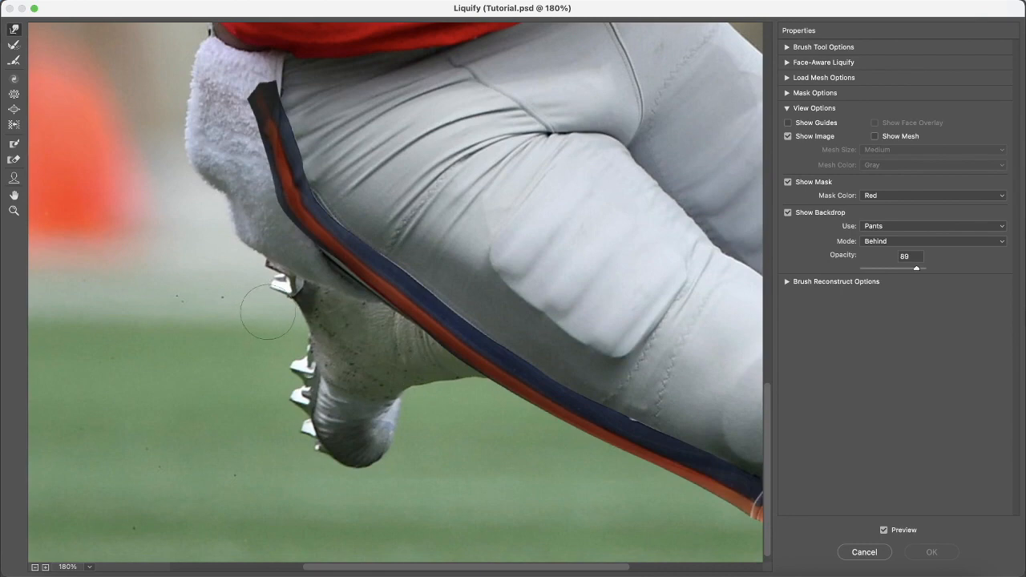
pyautogui.moveTo(349, 288); pyautogui.dragTo(344, 292)
pyautogui.moveTo(380, 265); pyautogui.dragTo(379, 266)
pyautogui.press(']')
pyautogui.moveTo(366, 216); pyautogui.dragTo(358, 223)
pyautogui.moveTo(434, 265); pyautogui.dragTo(420, 271)
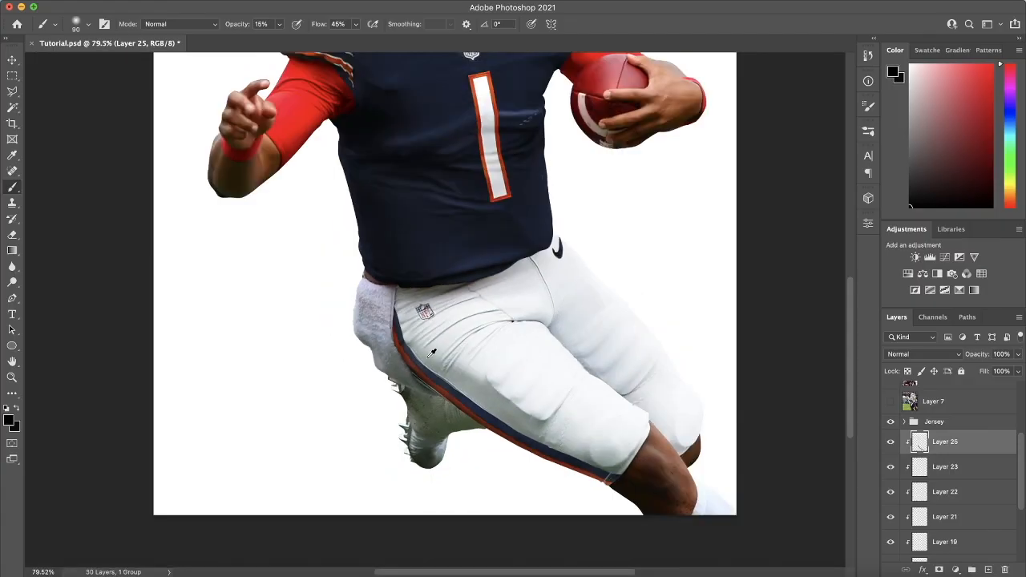
pyautogui.scroll(-6, 453, 369)
pyautogui.scroll(1, 465, 414)
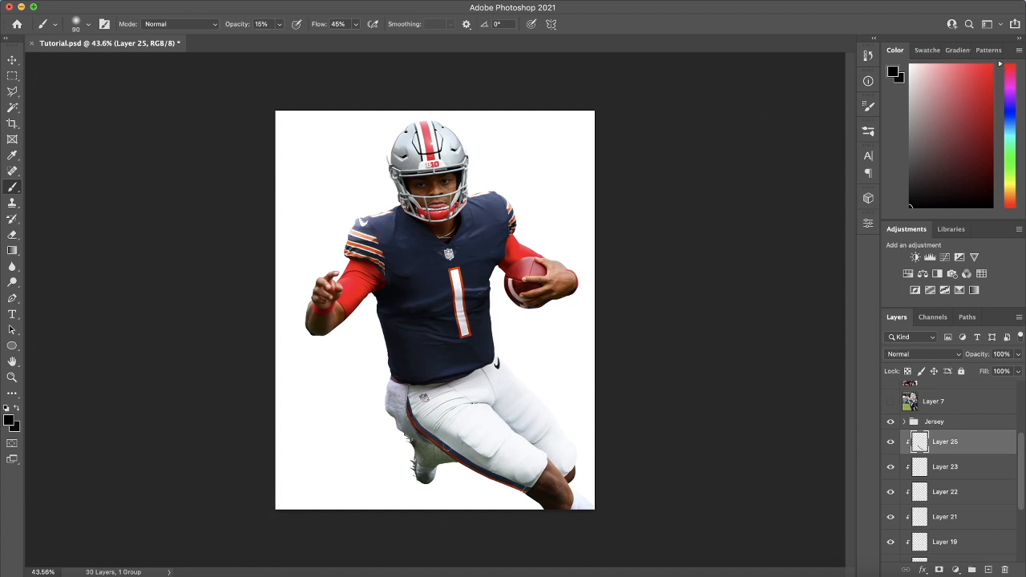
pyautogui.scroll(1, 458, 457)
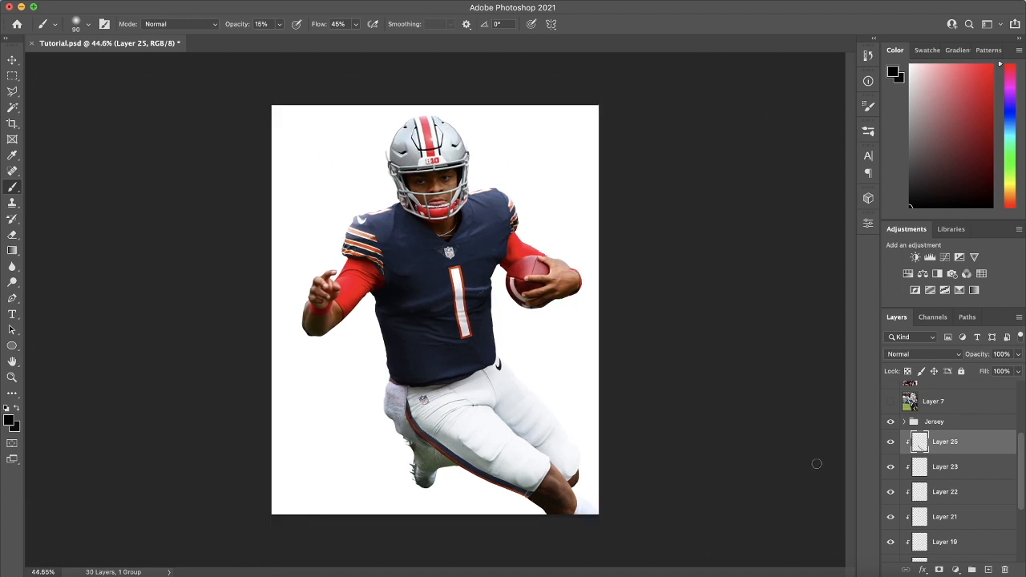
pyautogui.scroll(-2, 496, 384)
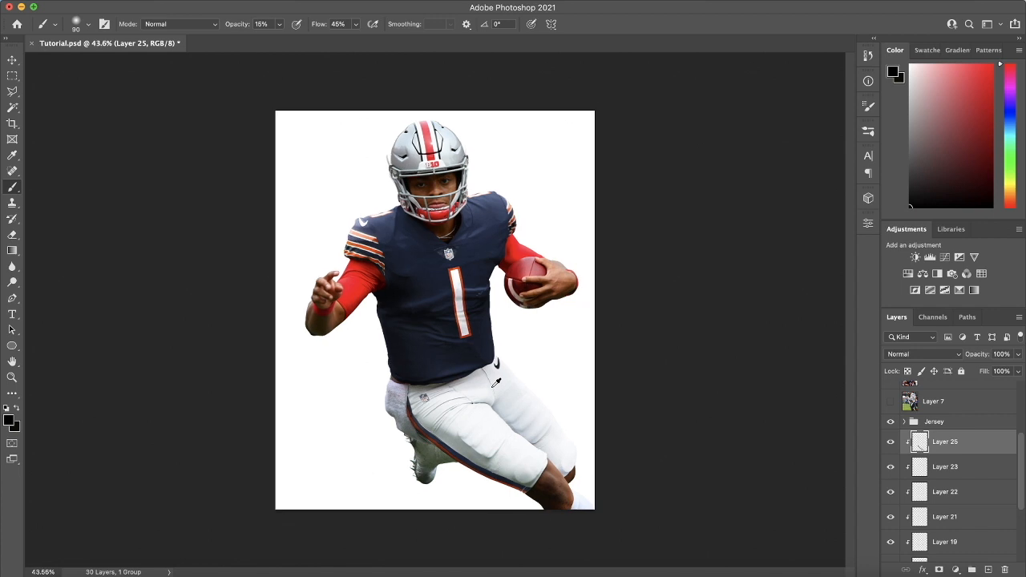
pyautogui.scroll(3, 497, 384)
pyautogui.scroll(-3, 532, 406)
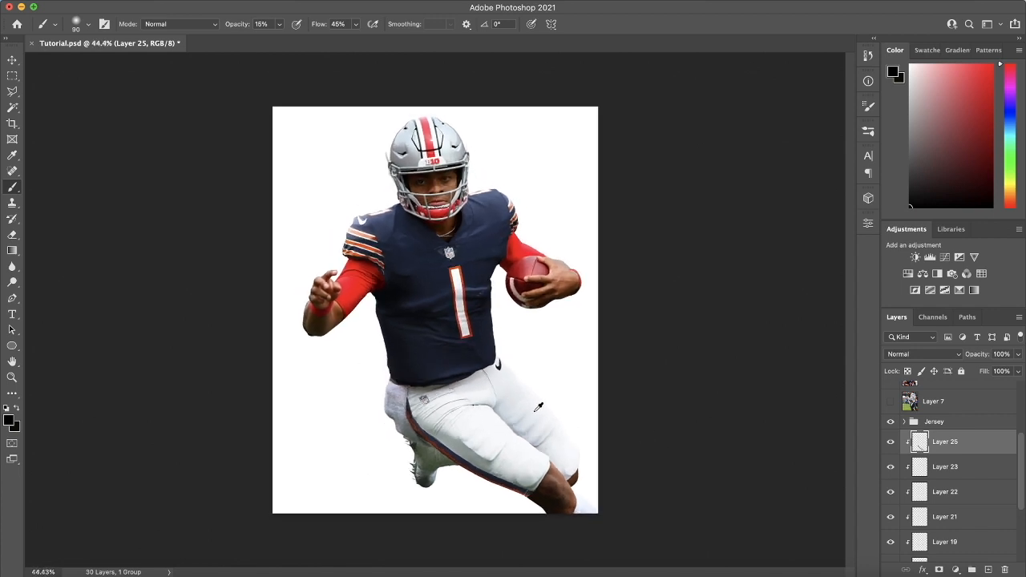
pyautogui.scroll(1, 536, 409)
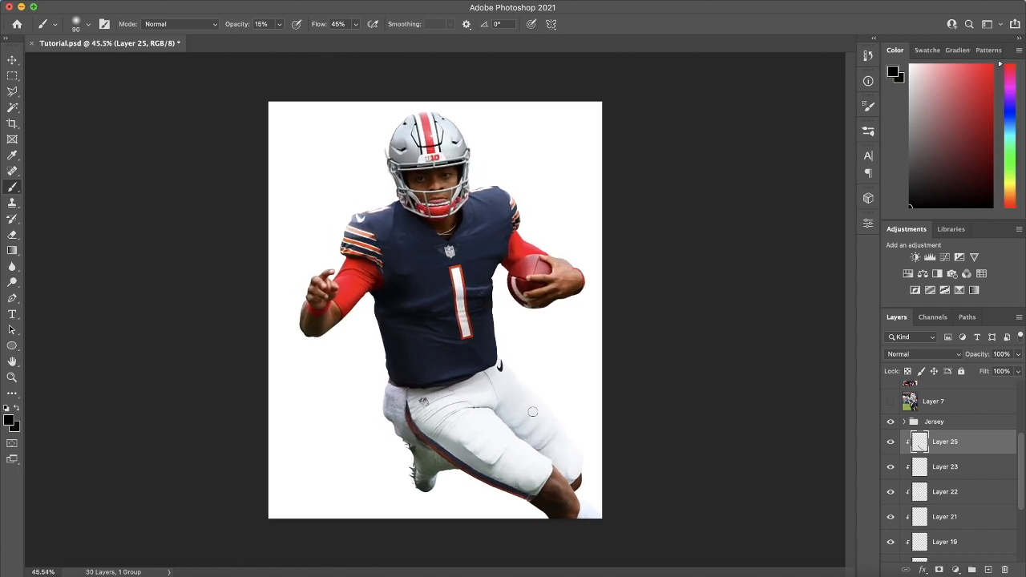
pyautogui.scroll(10, 581, 524)
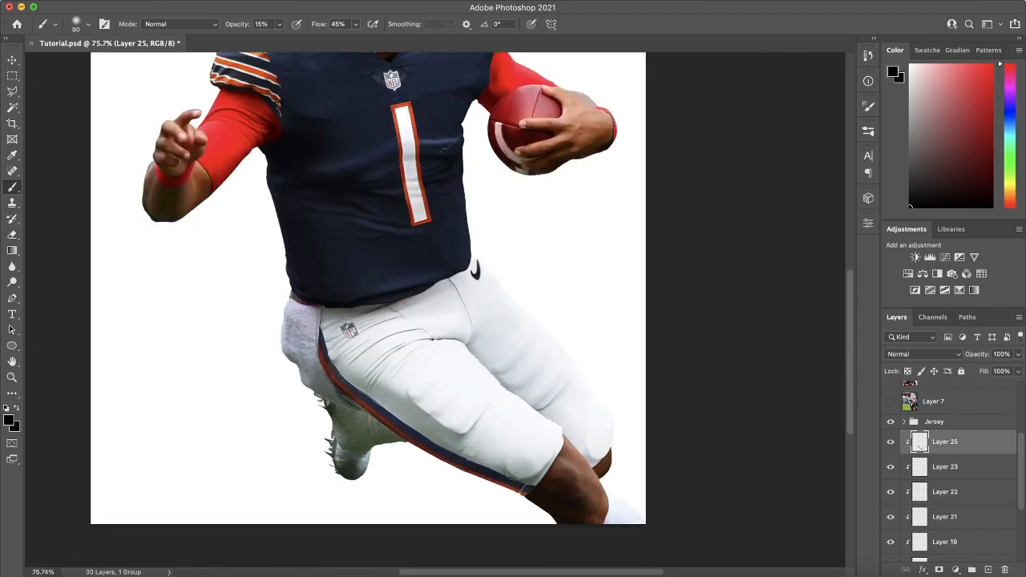
# Select every pants layer from Layer 25 down through Curves 2 and Pants, group them, and name the group Pants.
pyautogui.keyDown('shift'); pyautogui.click(965, 467); pyautogui.keyUp('shift')
pyautogui.keyDown('shift'); pyautogui.click(951, 513); pyautogui.keyUp('shift')
pyautogui.scroll(-2, 974, 526)
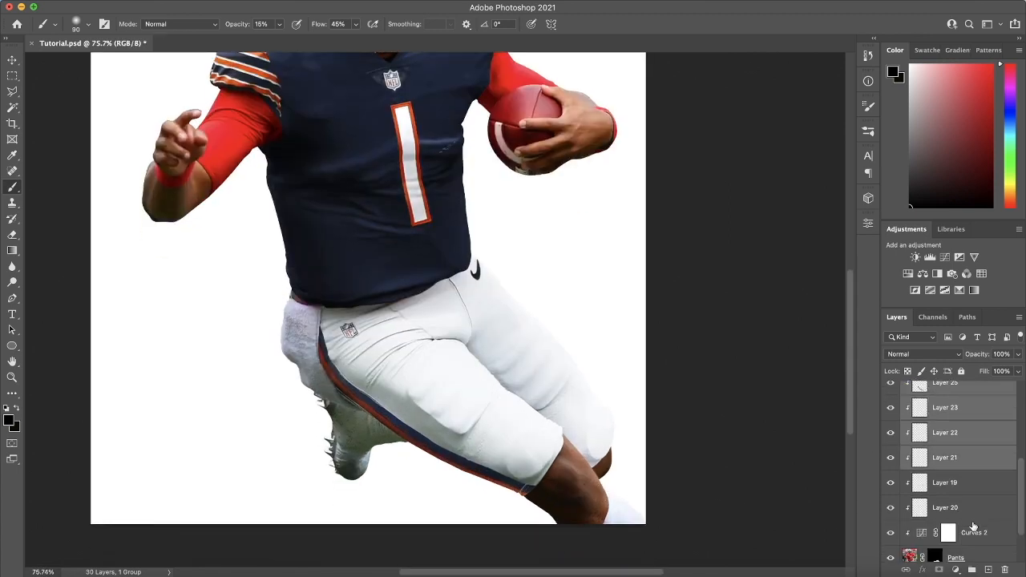
pyautogui.keyDown('super'); pyautogui.click(967, 486); pyautogui.keyUp('super')
pyautogui.keyDown('super'); pyautogui.click(962, 514); pyautogui.keyUp('super')
pyautogui.scroll(-1, 999, 533)
pyautogui.keyDown('super'); pyautogui.click(974, 530); pyautogui.keyUp('super')
pyautogui.keyDown('super'); pyautogui.click(977, 547); pyautogui.keyUp('super')
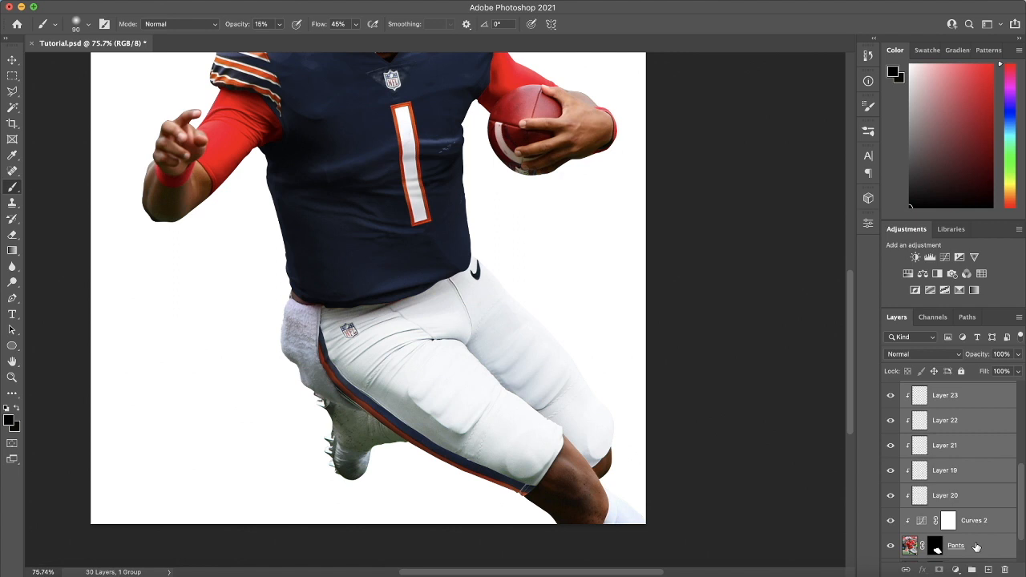
pyautogui.press('super+g')
pyautogui.write('P')
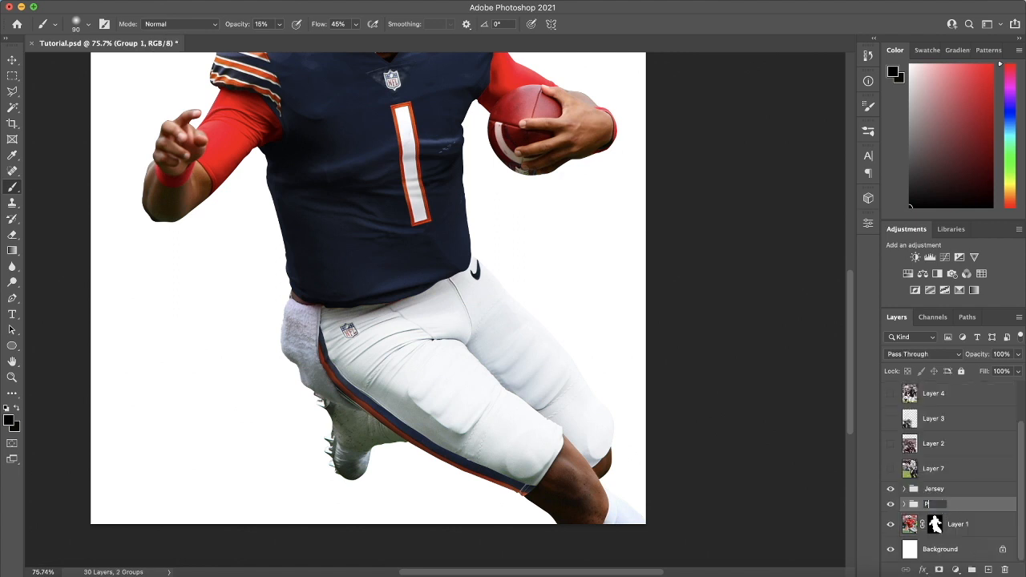
pyautogui.write('ants')
pyautogui.press('Return')
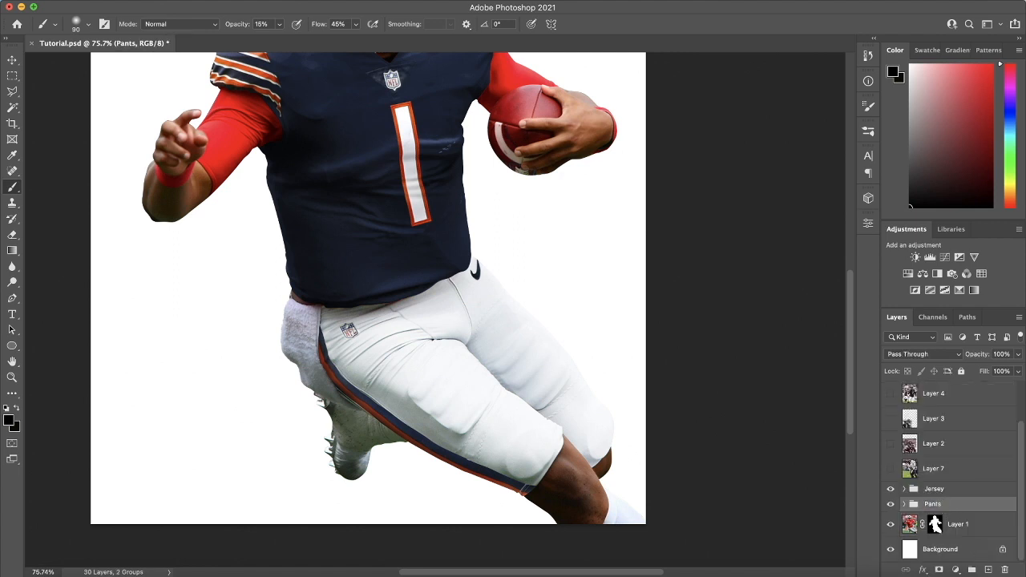
# Duplicate Layer 1 and rename the copy Tights.
pyautogui.click(965, 535)
pyautogui.press('super+j')
pyautogui.doubleClick(972, 526)
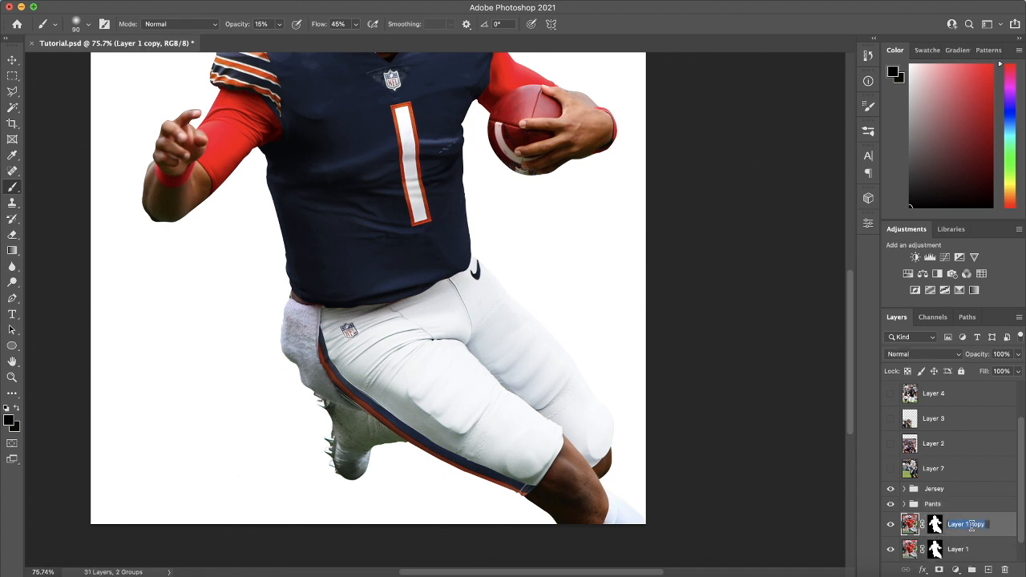
pyautogui.write('Tights')
pyautogui.press('Return')
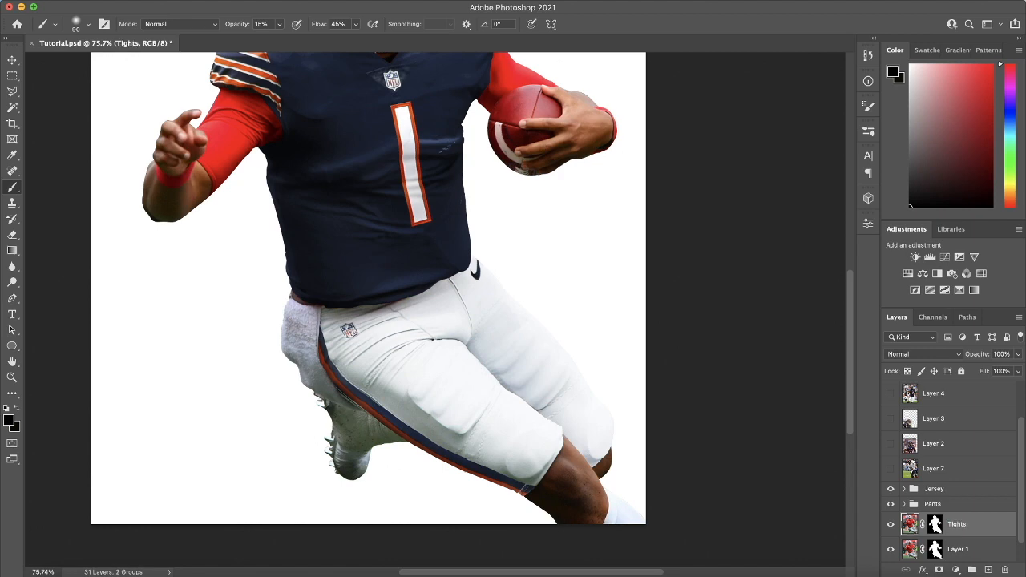
# Target the Tights layer mask and start a Pen path up the front knee's outer edge beside the white sock.
pyautogui.click(937, 525)
pyautogui.press('x')
pyautogui.click(12, 298)
pyautogui.scroll(10, 625, 433)
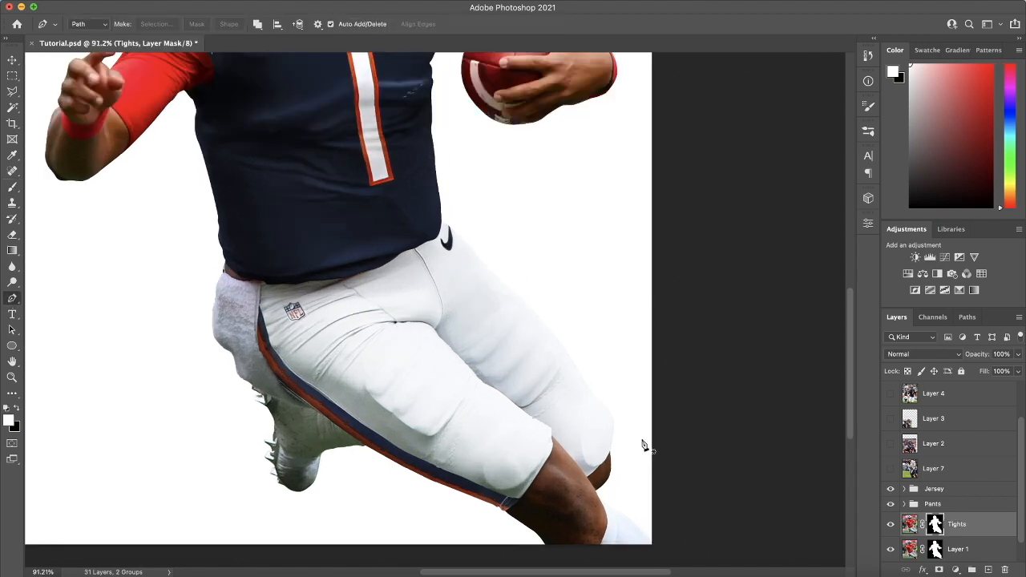
pyautogui.scroll(-3, 582, 421)
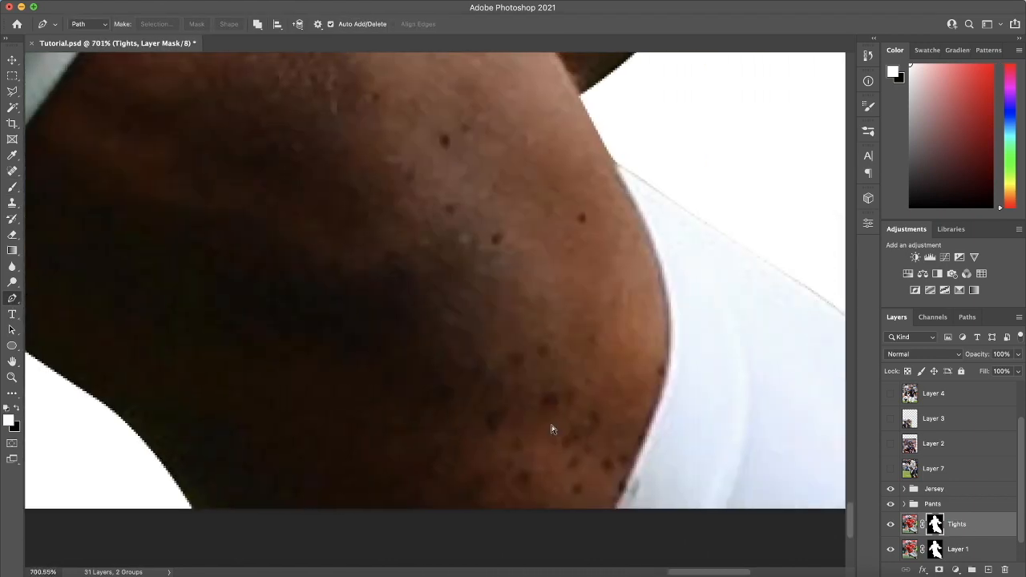
pyautogui.click(604, 505)
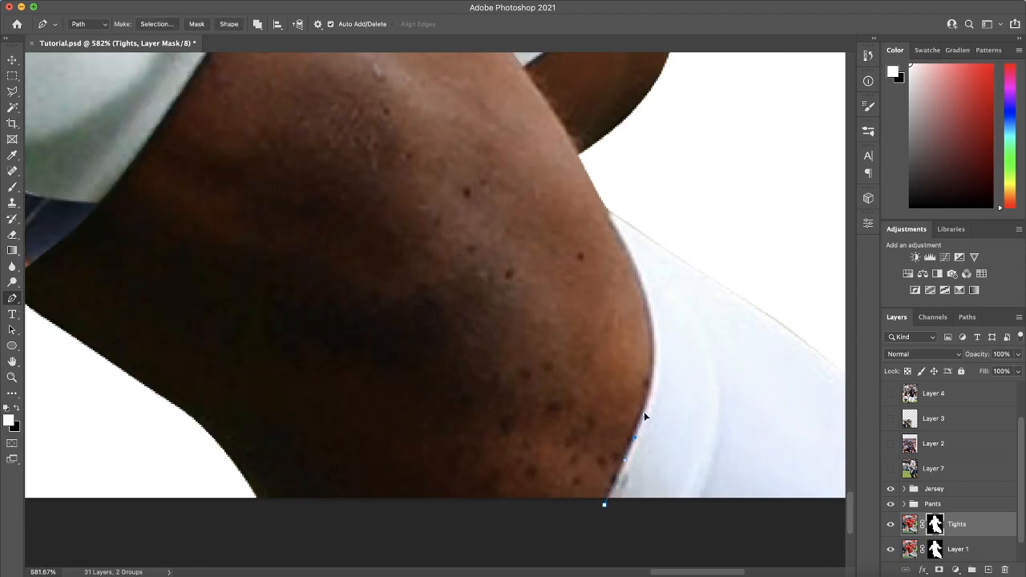
pyautogui.moveTo(651, 311); pyautogui.dragTo(640, 274)
pyautogui.scroll(2, 645, 288)
pyautogui.click(606, 274)
pyautogui.click(596, 250)
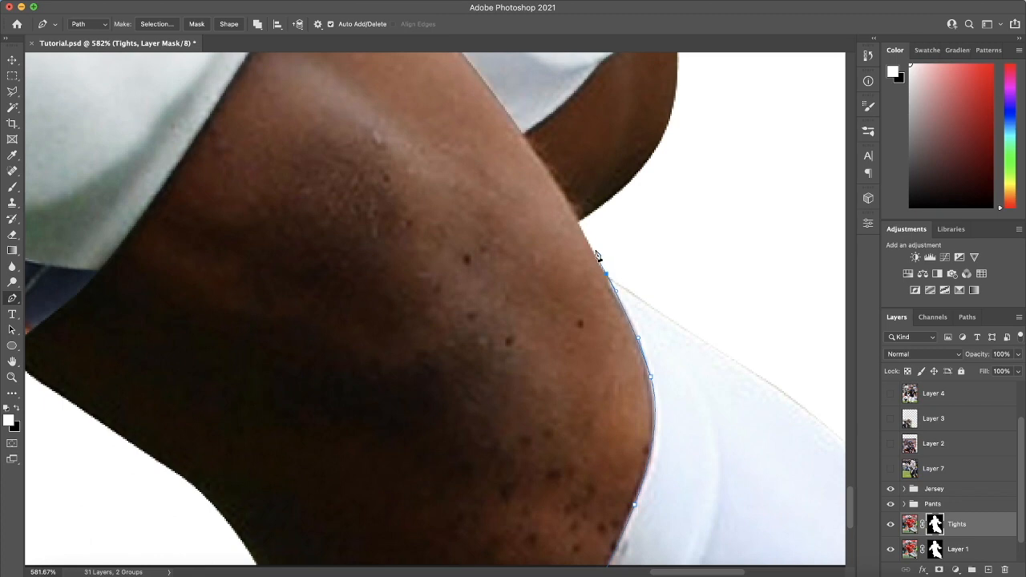
# Continue the path around the rear knee's bare skin and along the pants hems to enclose the front knee.
pyautogui.scroll(4, 659, 264)
pyautogui.moveTo(703, 281); pyautogui.dragTo(702, 243)
pyautogui.moveTo(674, 94); pyautogui.dragTo(652, 112)
pyautogui.moveTo(604, 204); pyautogui.dragTo(589, 214)
pyautogui.moveTo(520, 274); pyautogui.dragTo(500, 285)
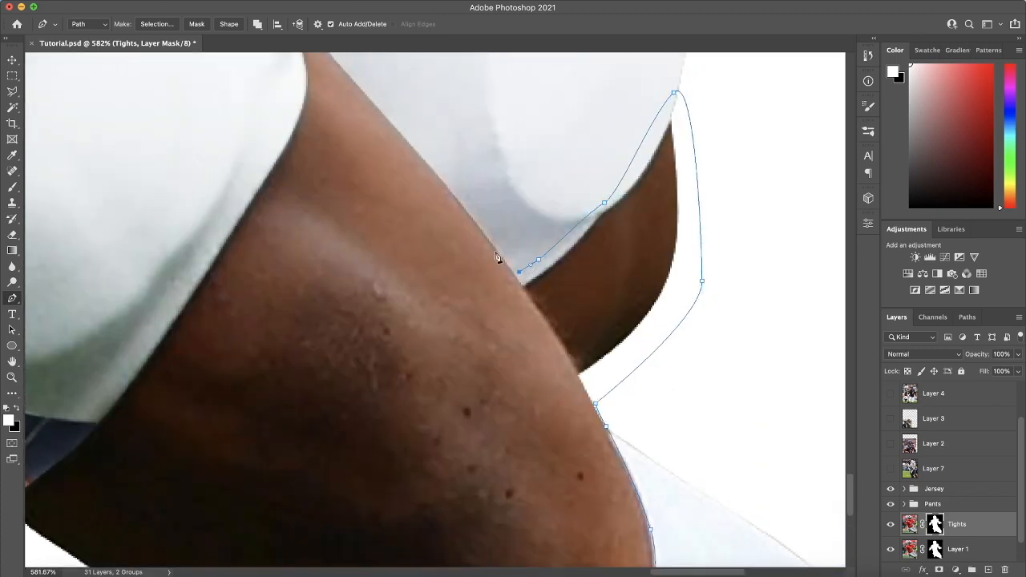
pyautogui.scroll(4, 500, 259)
pyautogui.moveTo(365, 230); pyautogui.dragTo(295, 204)
pyautogui.click(297, 163)
pyautogui.moveTo(284, 284); pyautogui.dragTo(268, 312)
# Turn the path into a selection, invert it, fill the Tights mask with black outside the knees, and deselect.
pyautogui.scroll(-6, 269, 312)
pyautogui.press('super+Return')
pyautogui.press('shift+super+i')
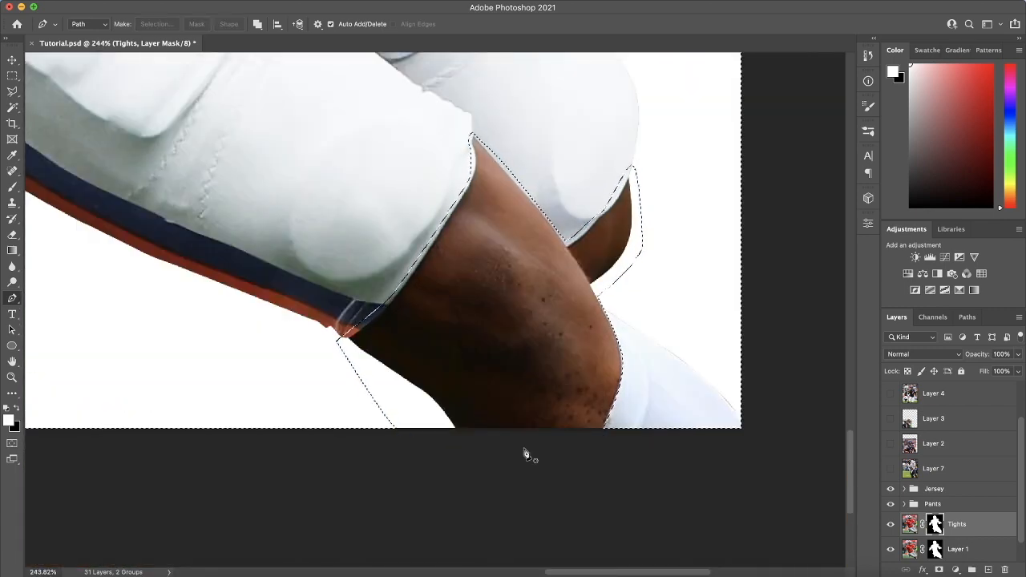
pyautogui.press('BackSpace')
pyautogui.press('super+d')
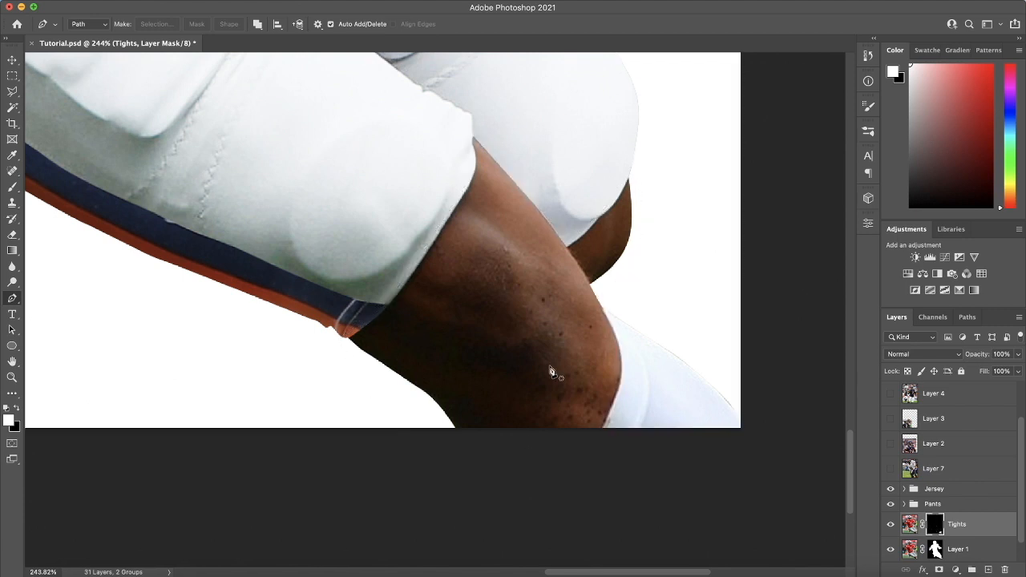
# Toggle Layer 1's visibility off and on to check the masked Tights area, and inspect the legs.
pyautogui.scroll(-4, 550, 353)
pyautogui.click(890, 550)
pyautogui.click(891, 549)
pyautogui.scroll(2, 565, 350)
pyautogui.scroll(4, 629, 316)
pyautogui.scroll(1, 462, 321)
pyautogui.scroll(-7, 453, 303)
pyautogui.hscroll(-4, 481, 321)
pyautogui.scroll(3, 618, 363)
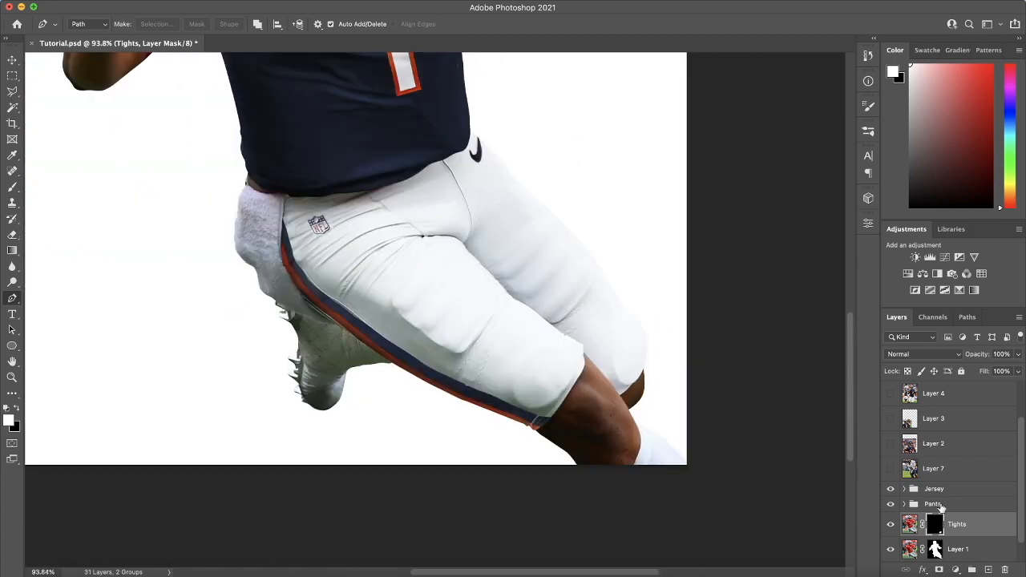
# Copy Gradient Map 1 from the Jersey group, paste it above the Tights layer, and clip it to Tights.
pyautogui.click(905, 489)
pyautogui.scroll(-3, 954, 497)
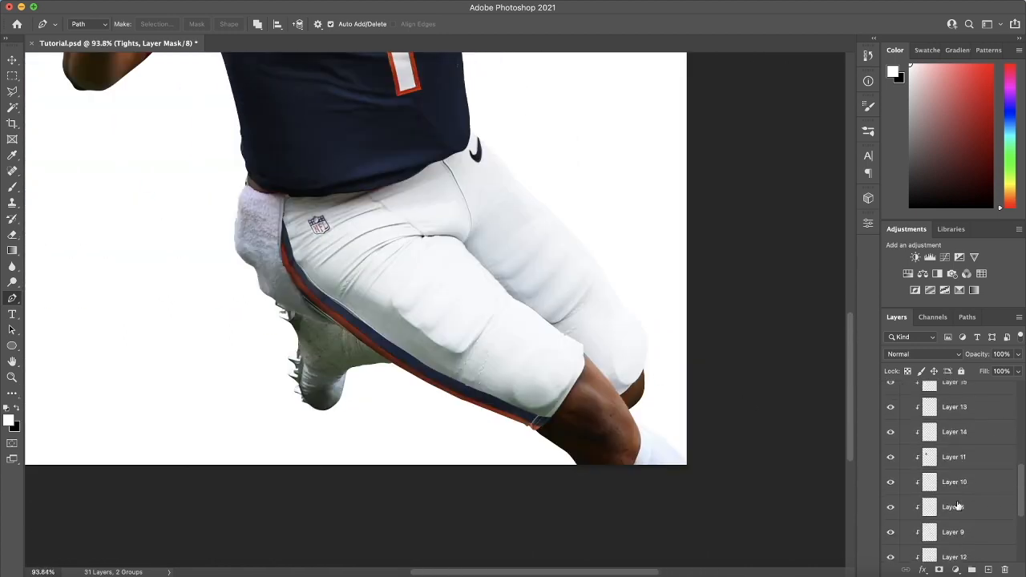
pyautogui.click(991, 482)
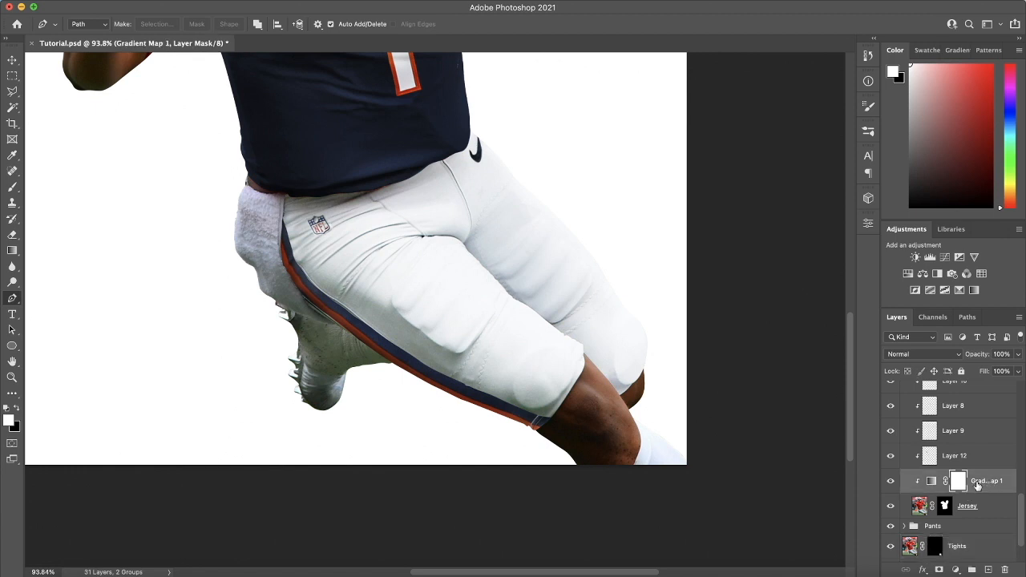
pyautogui.scroll(5, 954, 481)
pyautogui.click(906, 428)
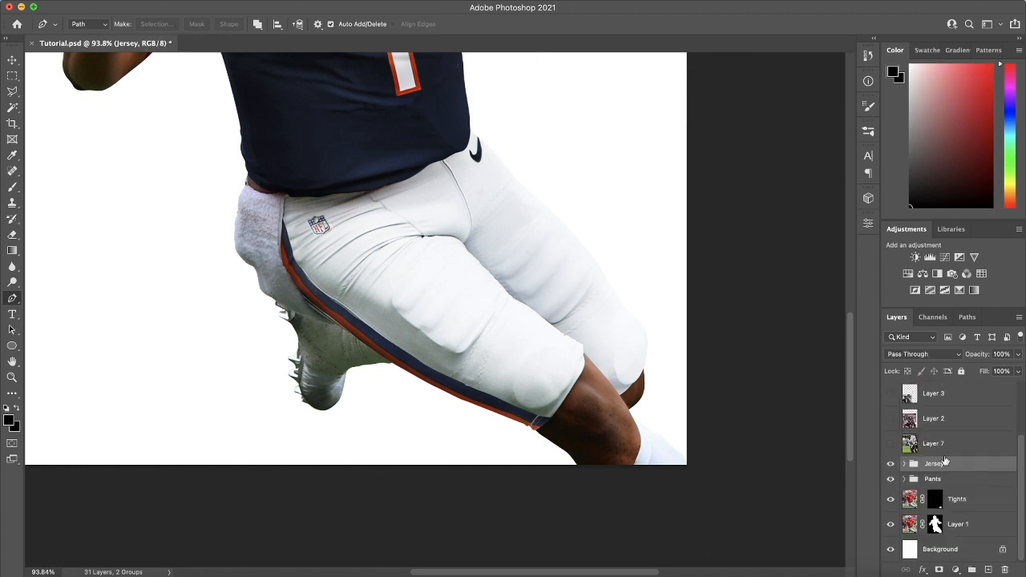
pyautogui.click(962, 505)
pyautogui.press('super+v')
pyautogui.keyDown('alt'); pyautogui.click(965, 512); pyautogui.keyUp('alt')
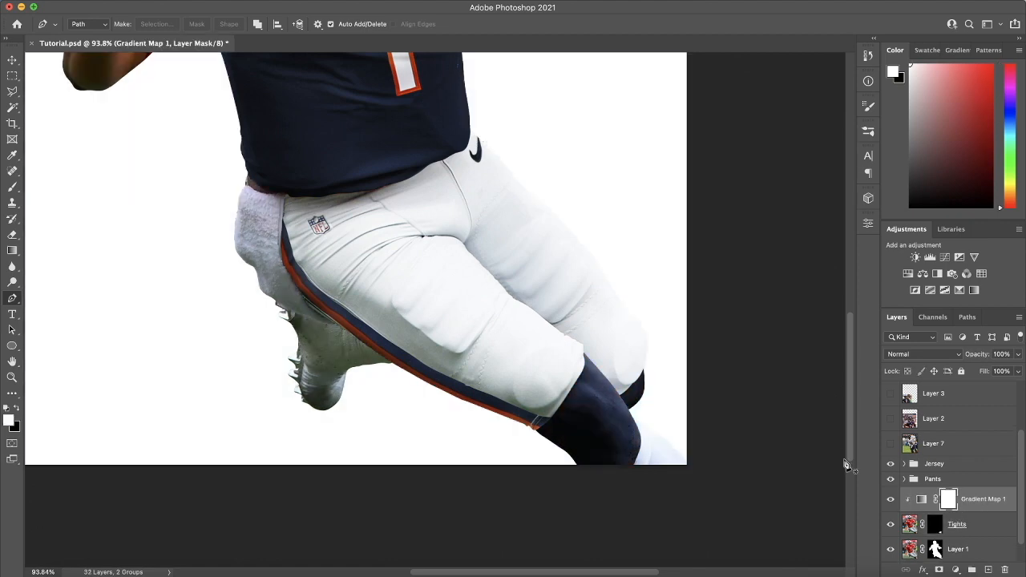
# Add a new clipped layer above Gradient Map 1 and set the Brush opacity to 58%.
pyautogui.press('super+0')
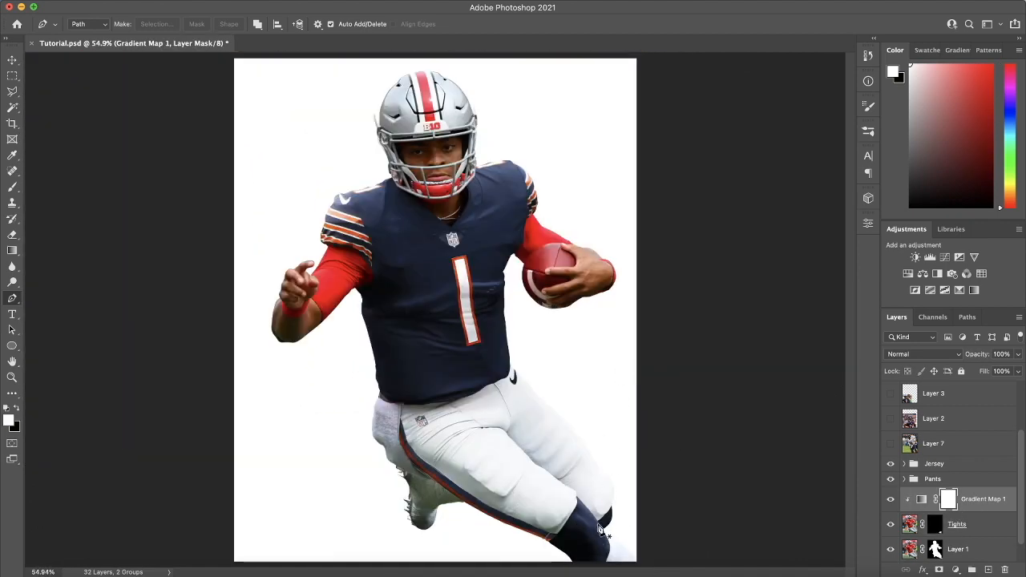
pyautogui.scroll(5, 629, 510)
pyautogui.scroll(-4, 633, 507)
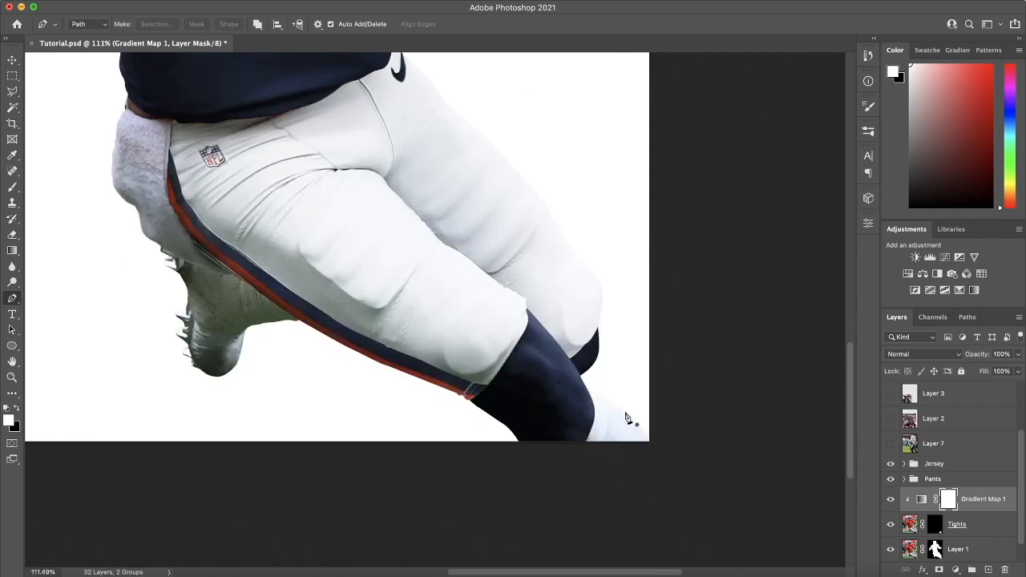
pyautogui.scroll(6, 541, 389)
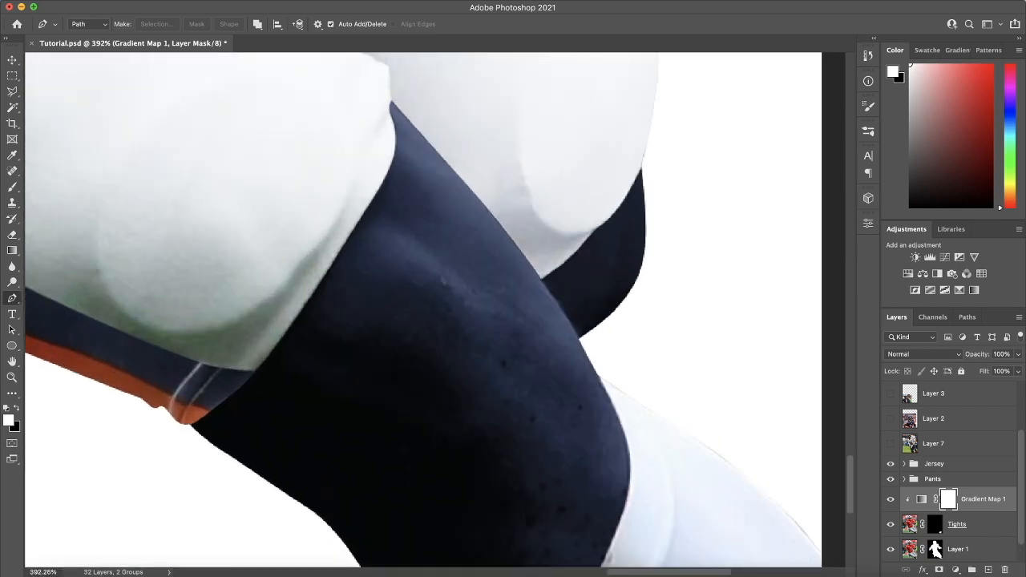
pyautogui.click(989, 570)
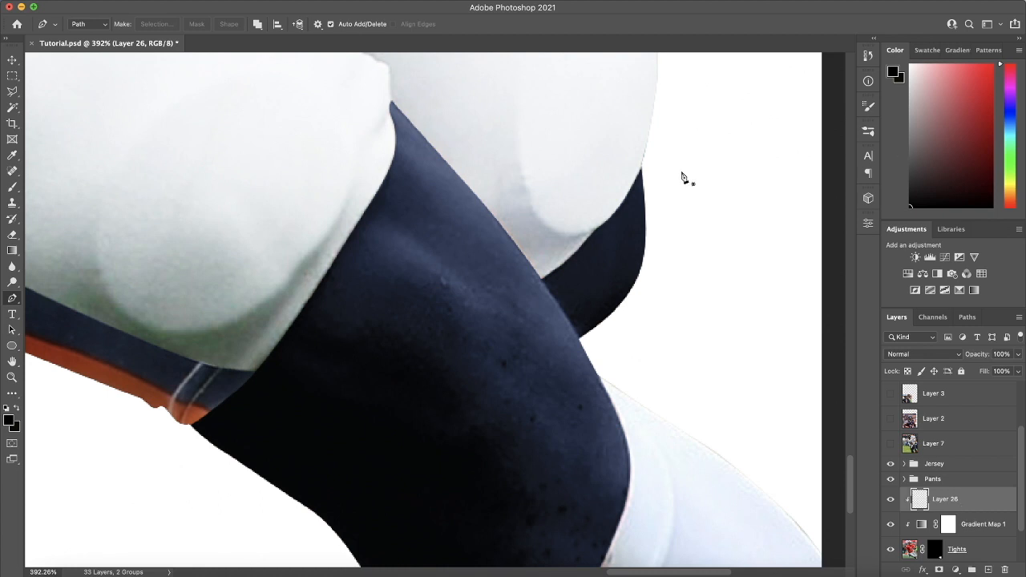
pyautogui.click(11, 187)
pyautogui.moveTo(280, 24); pyautogui.dragTo(304, 44)
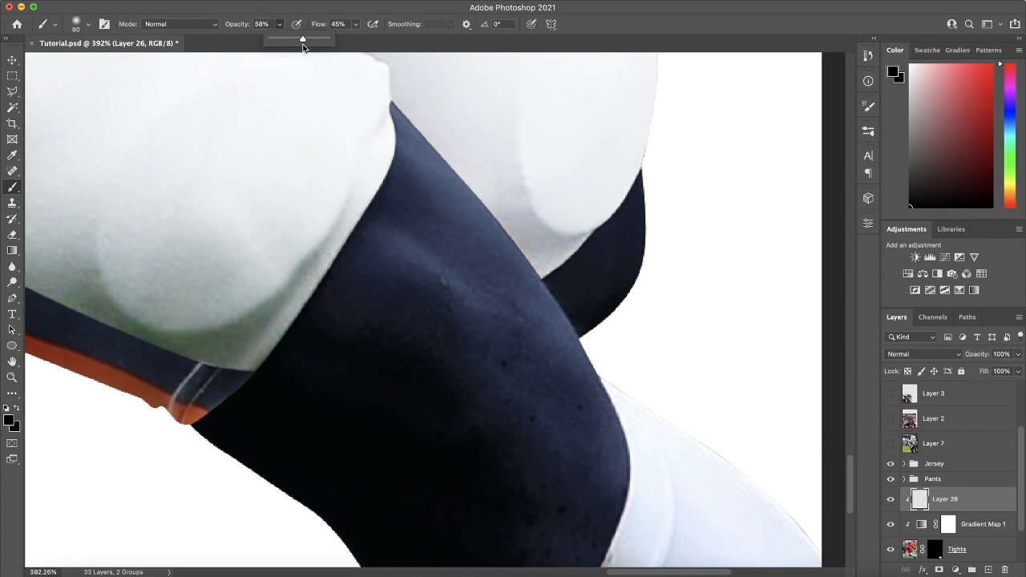
# Paint sampled navy tones over the front knee's skin spots, highlights and outer edge to smooth it into fabric.
pyautogui.keyDown('alt'); pyautogui.click(433, 300); pyautogui.keyUp('alt')
pyautogui.scroll(-2, 434, 300)
pyautogui.moveTo(433, 300)
pyautogui.mouseDown()
pyautogui.moveTo(432, 263)
pyautogui.moveTo(409, 238)
pyautogui.moveTo(432, 252)
pyautogui.moveTo(373, 198)
pyautogui.moveTo(430, 247)
pyautogui.moveTo(283, 211)
pyautogui.mouseUp()
pyautogui.keyDown('alt'); pyautogui.click(392, 309); pyautogui.keyUp('alt')
pyautogui.keyDown('alt'); pyautogui.click(524, 375); pyautogui.keyUp('alt')
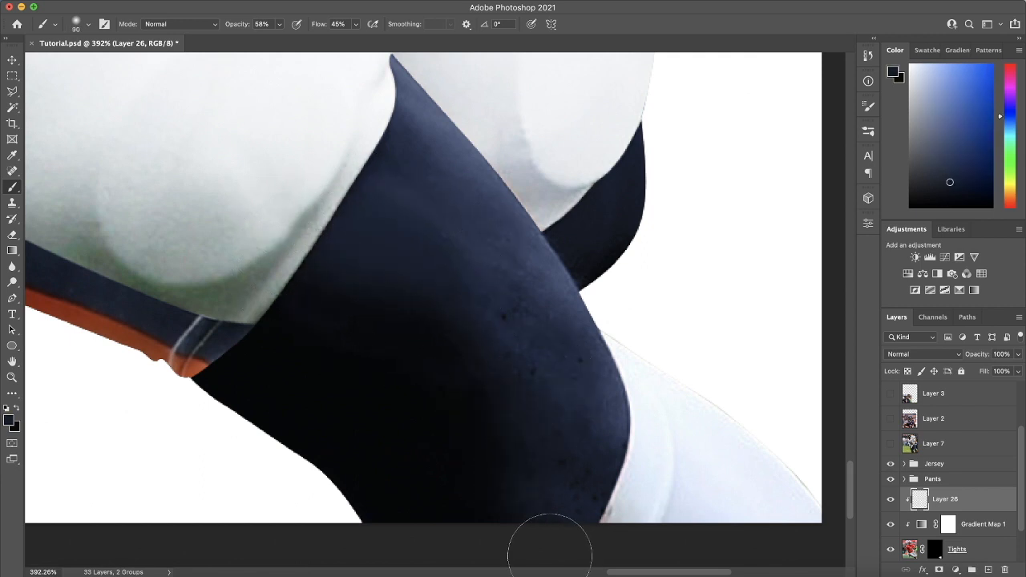
pyautogui.keyDown('alt'); pyautogui.click(482, 231); pyautogui.keyUp('alt')
pyautogui.keyDown('alt'); pyautogui.click(589, 392); pyautogui.keyUp('alt')
pyautogui.moveTo(567, 343)
pyautogui.mouseDown()
pyautogui.moveTo(621, 455)
pyautogui.moveTo(562, 306)
pyautogui.mouseUp()
pyautogui.keyDown('alt'); pyautogui.click(417, 88); pyautogui.keyUp('alt')
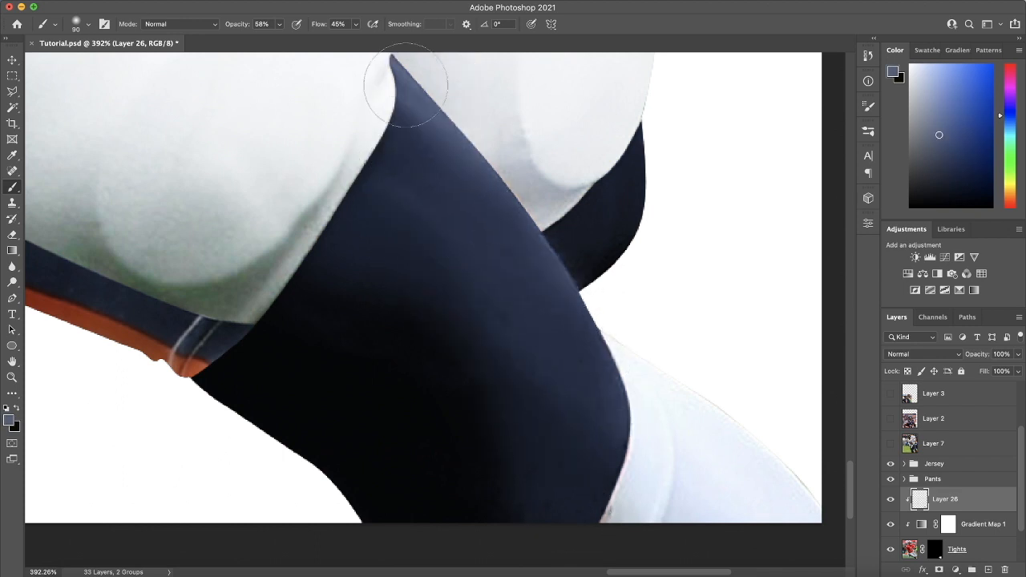
pyautogui.moveTo(431, 136); pyautogui.dragTo(576, 246)
# Blend the front knee's lower shadow and the rear knee with dark navy tones sampled from the tights.
pyautogui.scroll(-5, 433, 201)
pyautogui.scroll(5, 458, 218)
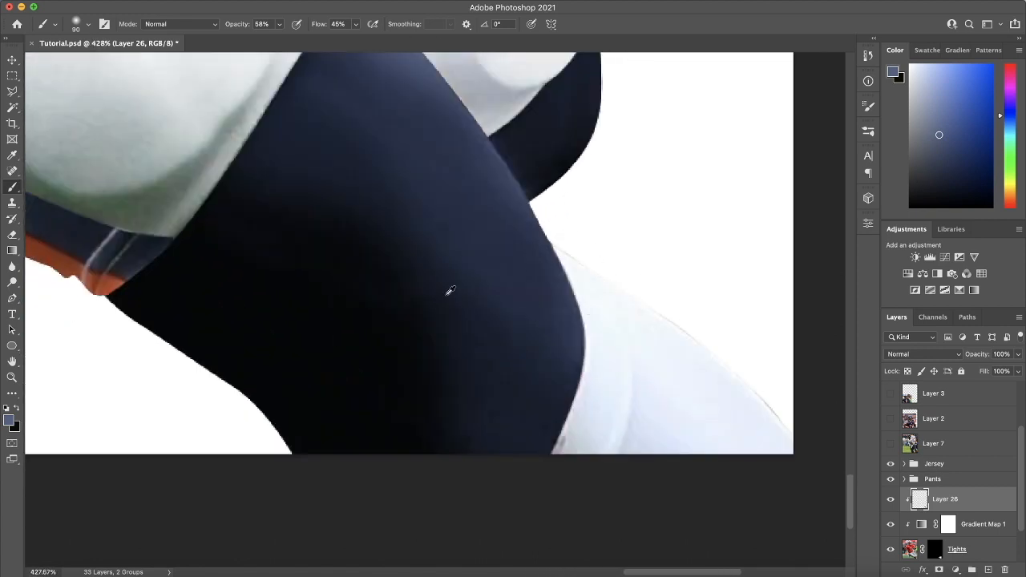
pyautogui.keyDown('alt'); pyautogui.click(440, 343); pyautogui.keyUp('alt')
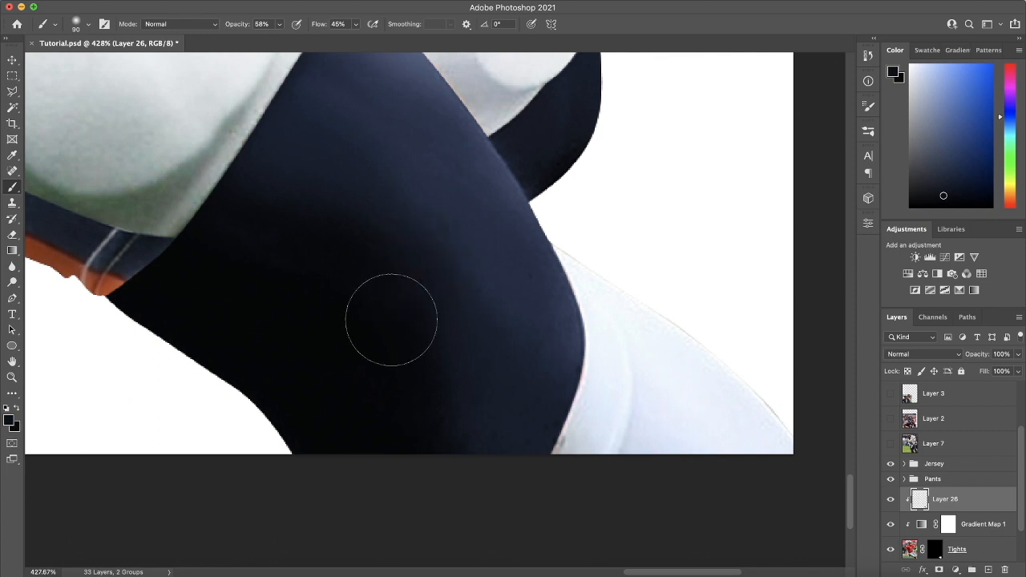
pyautogui.scroll(3, 570, 288)
pyautogui.keyDown('alt'); pyautogui.click(549, 230); pyautogui.keyUp('alt')
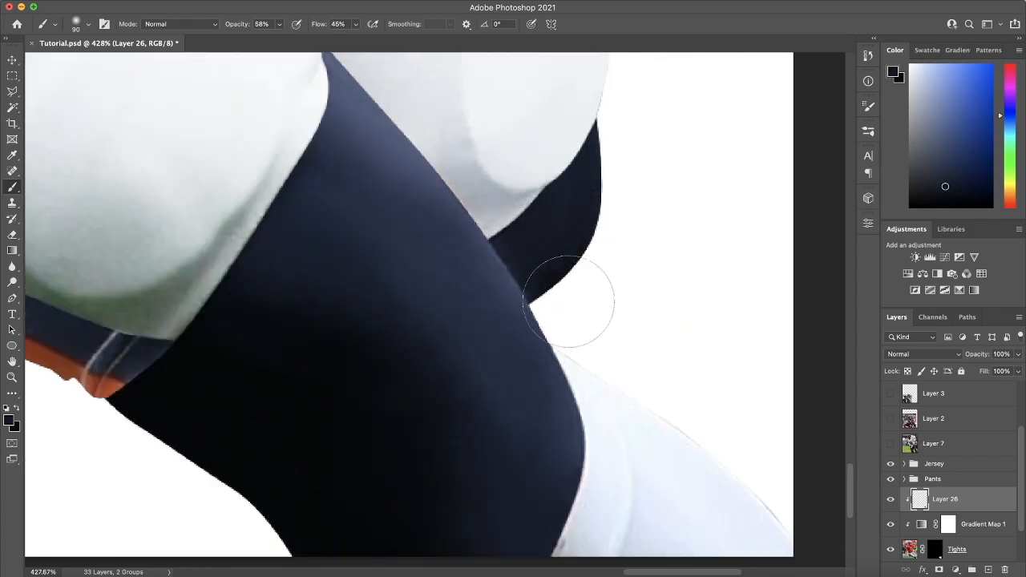
# Select Layer 26, Gradient Map 1 and Tights, and put the three layers in a group.
pyautogui.scroll(-10, 572, 273)
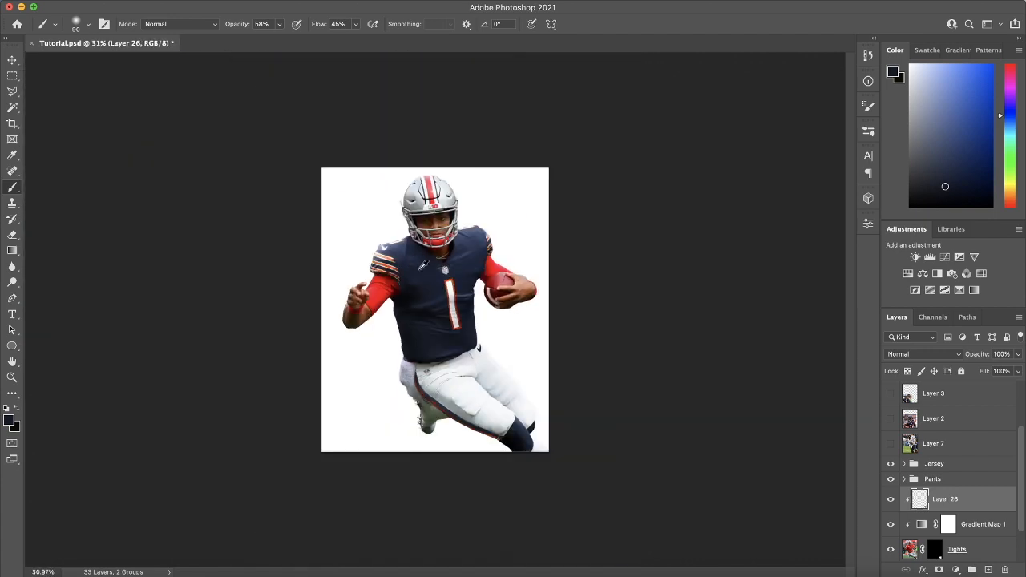
pyautogui.scroll(2, 424, 266)
pyautogui.click(983, 530)
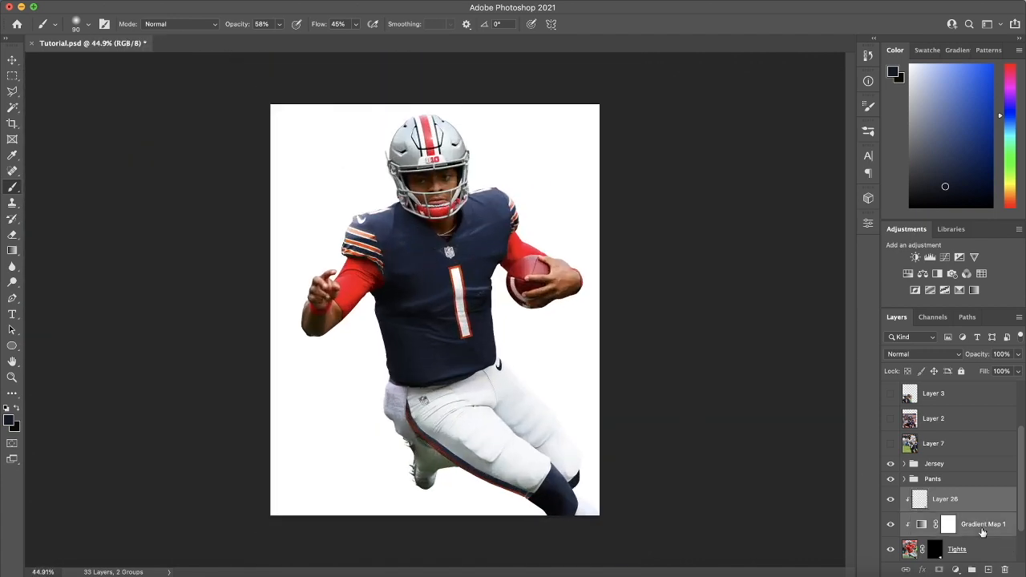
pyautogui.keyDown('shift'); pyautogui.click(978, 553); pyautogui.keyUp('shift')
pyautogui.press('super+g')
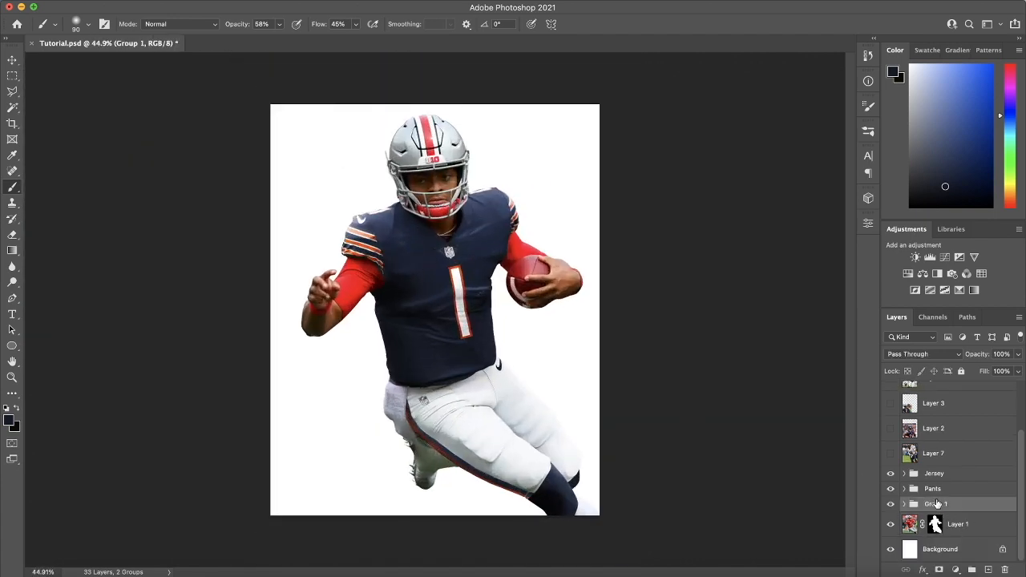
# Rename the new group as Tights, and duplicate Layer 1 with its mask as a layer named Sleeves.
pyautogui.write('Tights')
pyautogui.press('Return')
pyautogui.click(969, 525)
pyautogui.press('super+j')
pyautogui.doubleClick(969, 523)
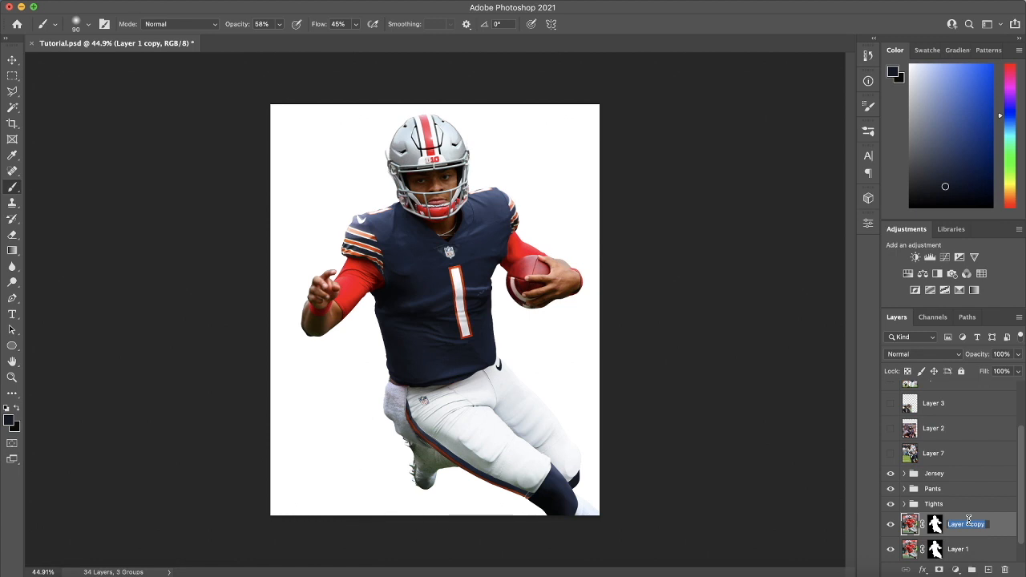
pyautogui.write('Sleeves')
pyautogui.press('Return')
# Target the Sleeves layer mask and start a Pen path along the pointing hand's edge against the red sleeve.
pyautogui.click(933, 525)
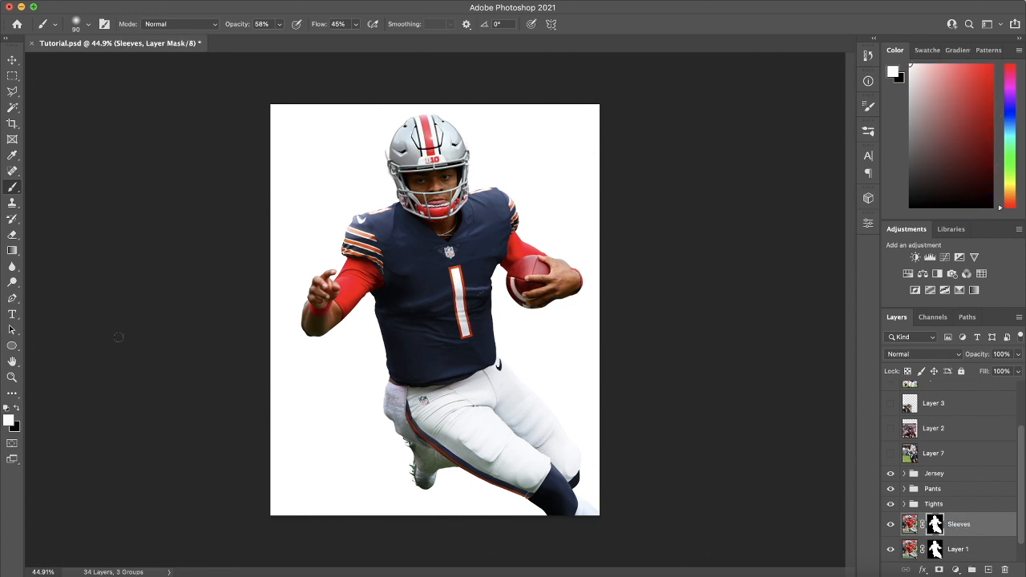
pyautogui.click(12, 298)
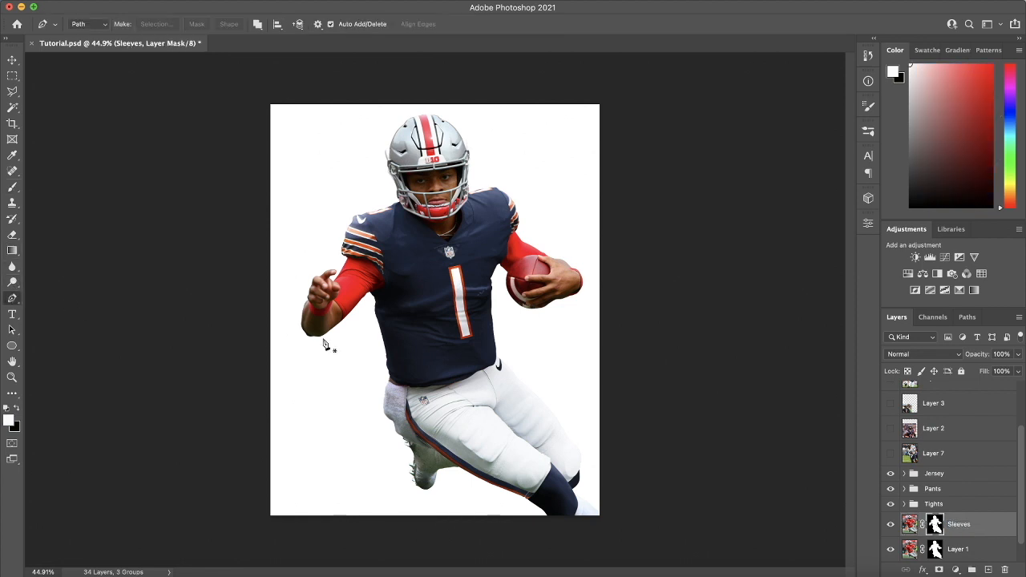
pyautogui.scroll(5, 302, 299)
pyautogui.scroll(6, 232, 182)
pyautogui.click(218, 167)
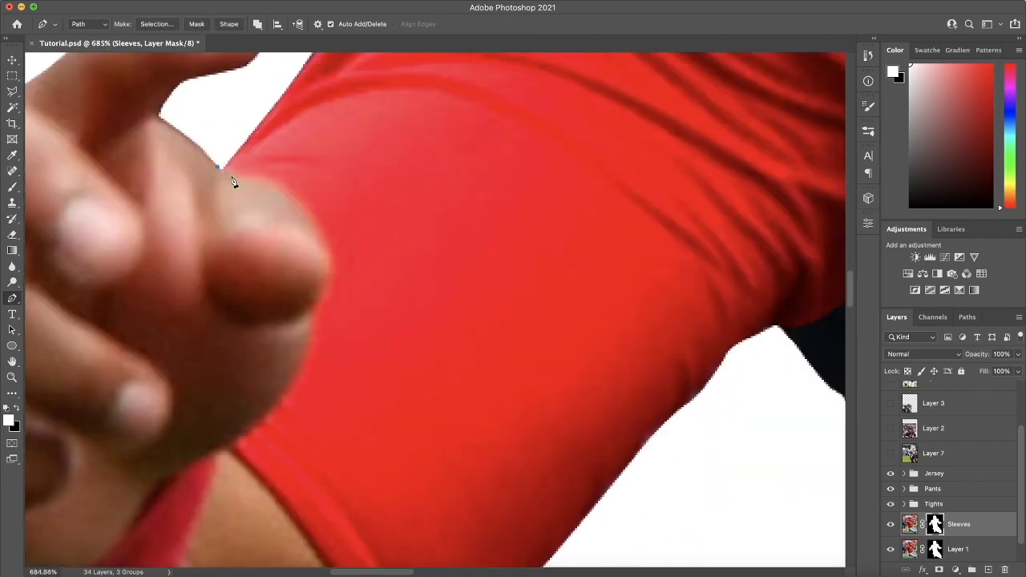
pyautogui.moveTo(329, 273); pyautogui.dragTo(326, 285)
pyautogui.scroll(-5, 311, 319)
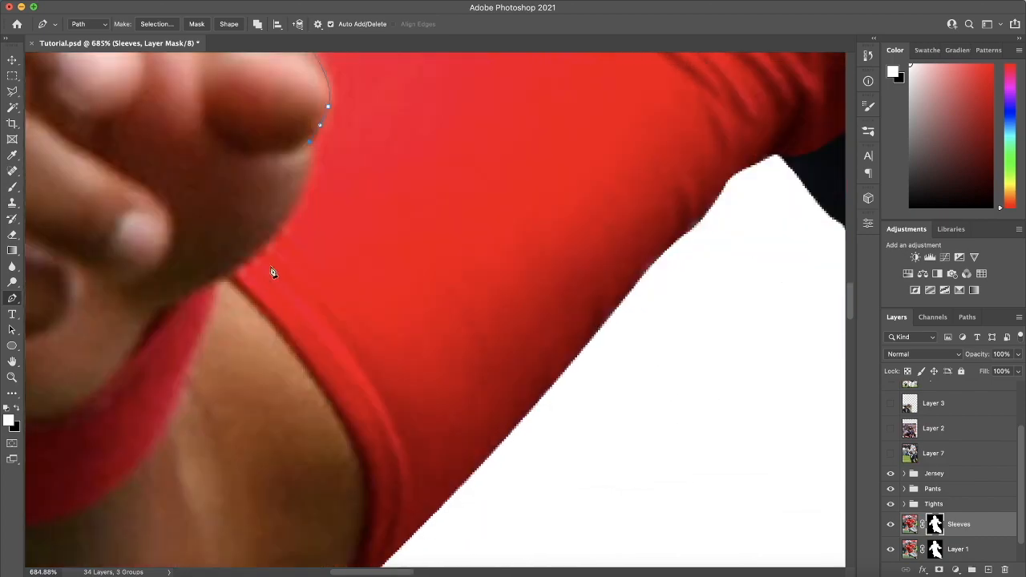
pyautogui.moveTo(269, 247); pyautogui.dragTo(257, 257)
pyautogui.click(222, 276)
# Continue the Pen path along the sleeve's cuff and underside to enclose the red sleeve area.
pyautogui.scroll(-5, 241, 281)
pyautogui.moveTo(331, 257); pyautogui.dragTo(362, 311)
pyautogui.click(467, 304)
pyautogui.scroll(-5, 513, 241)
pyautogui.click(664, 274)
pyautogui.click(648, 208)
# Convert the path to a selection, invert it, fill the Sleeves mask with black there, and deselect.
pyautogui.press('super+Return')
pyautogui.press('super+shift+i')
pyautogui.press('super+BackSpace')
pyautogui.press('super+d')
# Paste the copied Gradient Map 1 above Sleeves and clip it to that layer to recolour the sleeves navy.
pyautogui.scroll(-3, 166, 339)
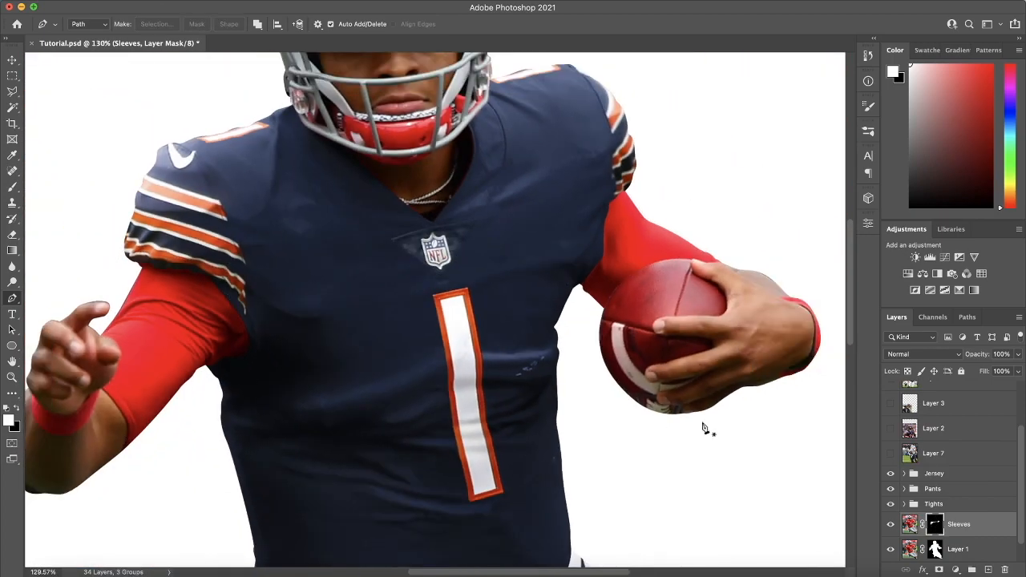
pyautogui.scroll(-3, 436, 366)
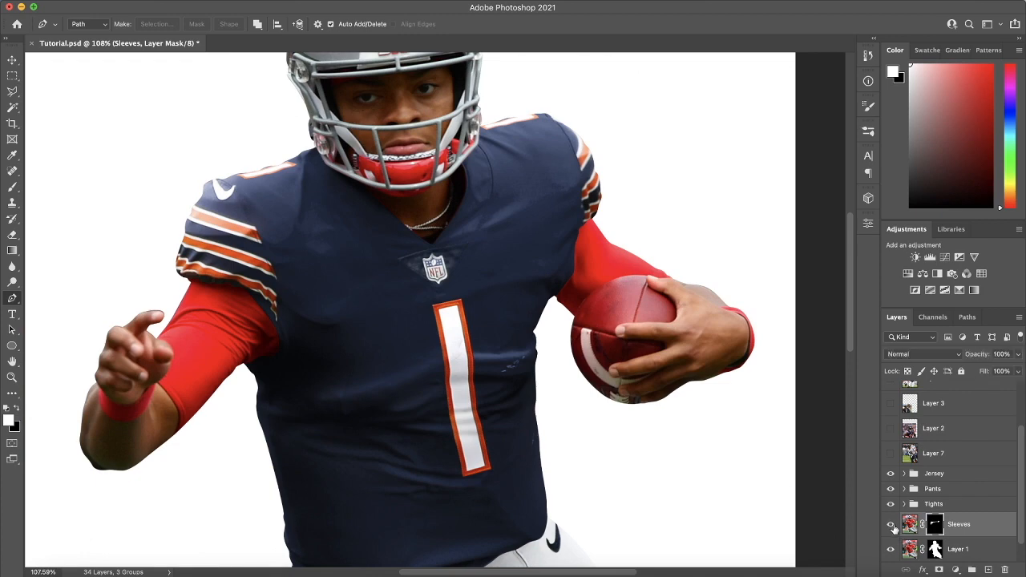
pyautogui.scroll(-2, 892, 526)
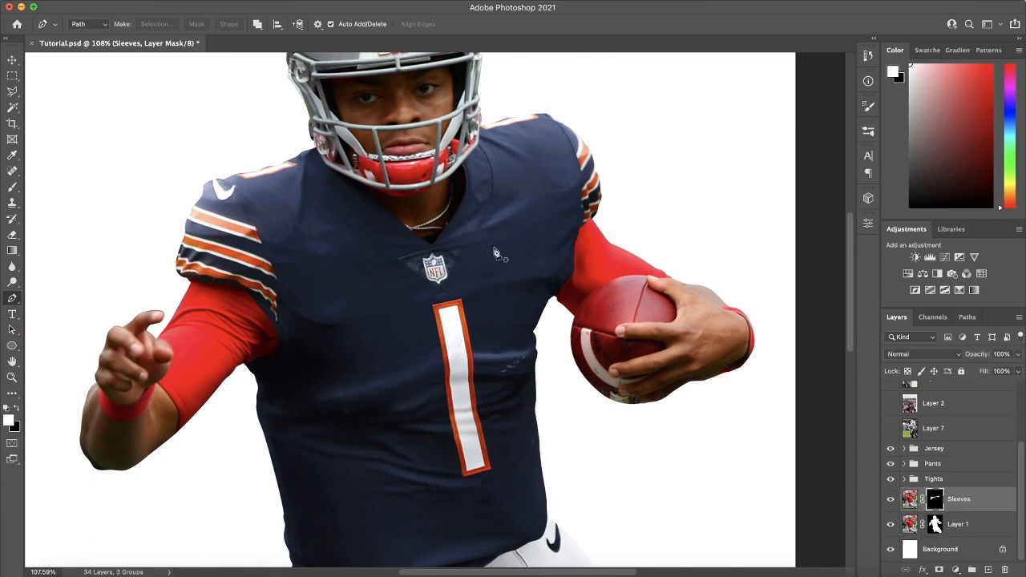
pyautogui.scroll(-2, 293, 325)
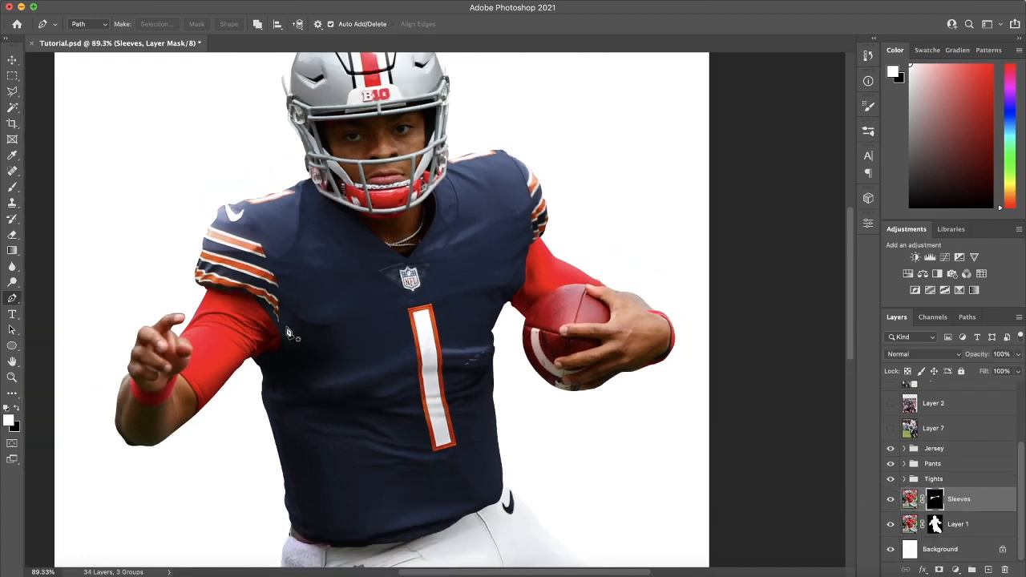
pyautogui.scroll(-1, 249, 335)
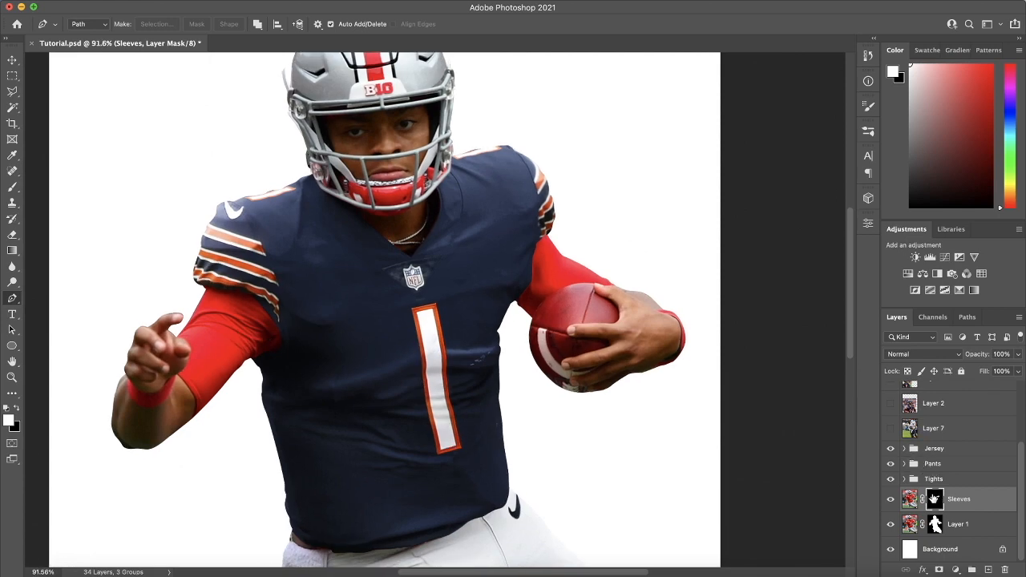
pyautogui.scroll(-3, 477, 388)
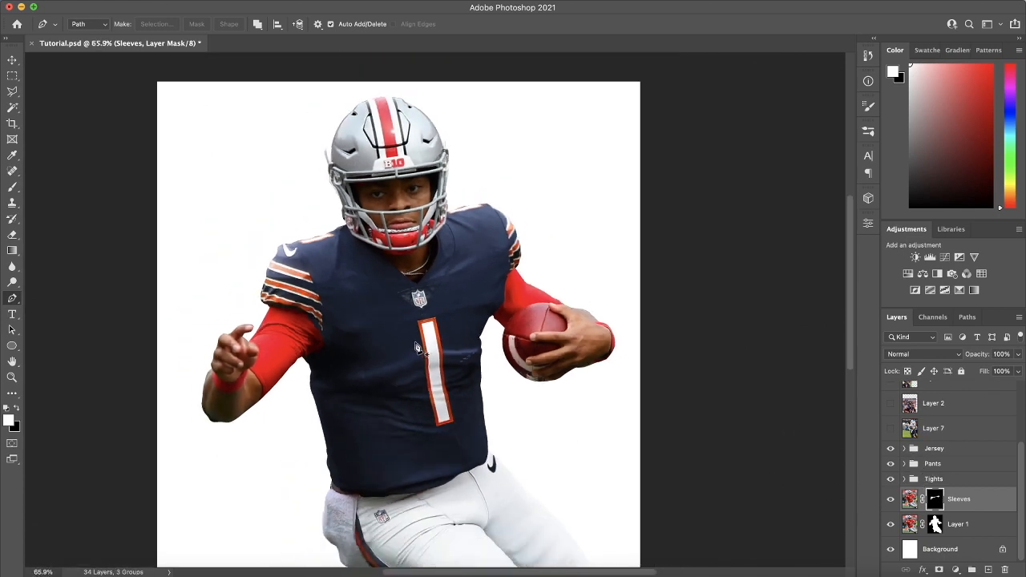
pyautogui.press('super+v')
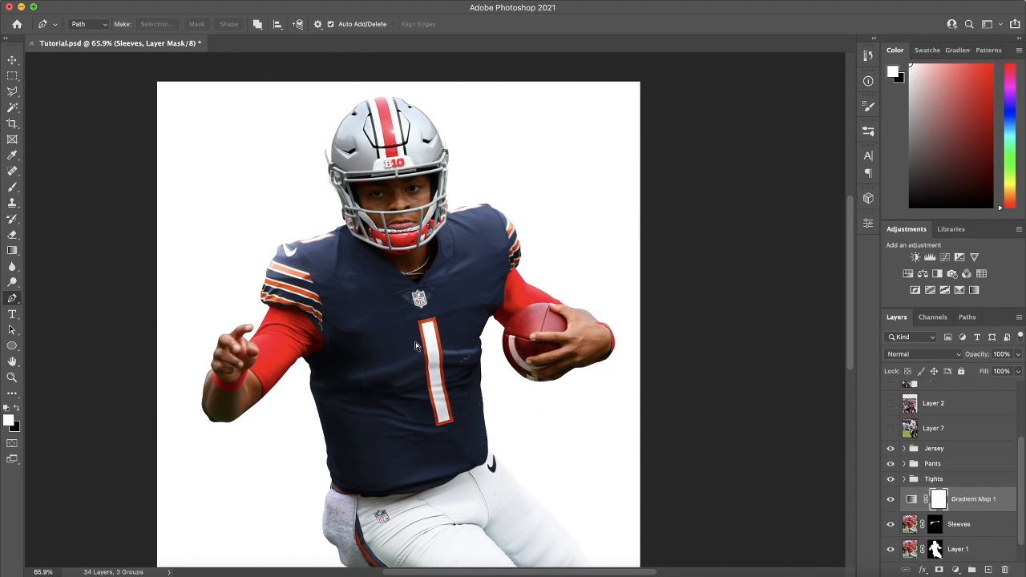
pyautogui.keyDown('alt'); pyautogui.click(967, 512); pyautogui.keyUp('alt')
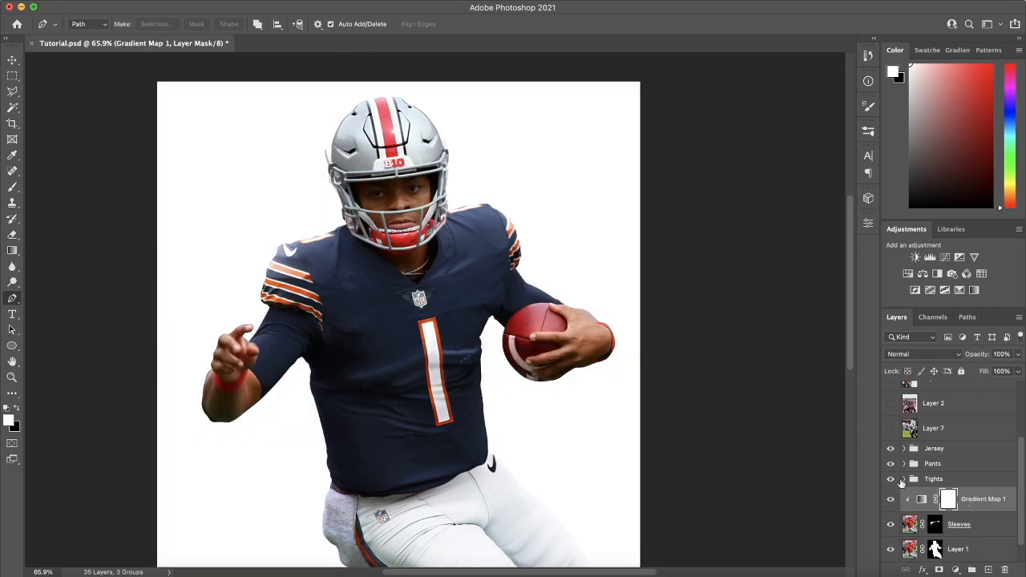
pyautogui.scroll(-2, 328, 286)
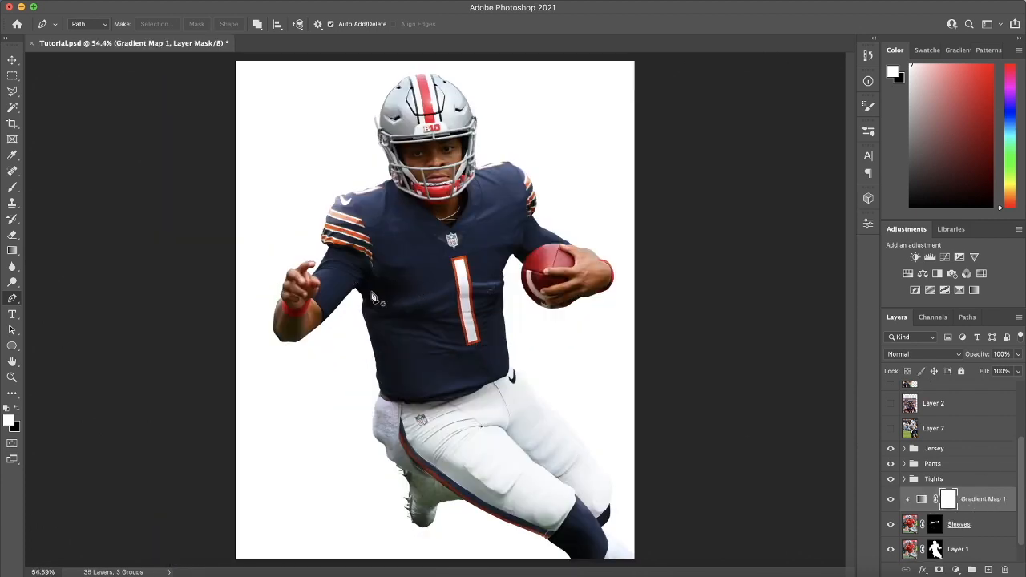
# Set the Brush size to 9 px and target the Sleeves layer mask for work around the pointing hand.
pyautogui.click(11, 188)
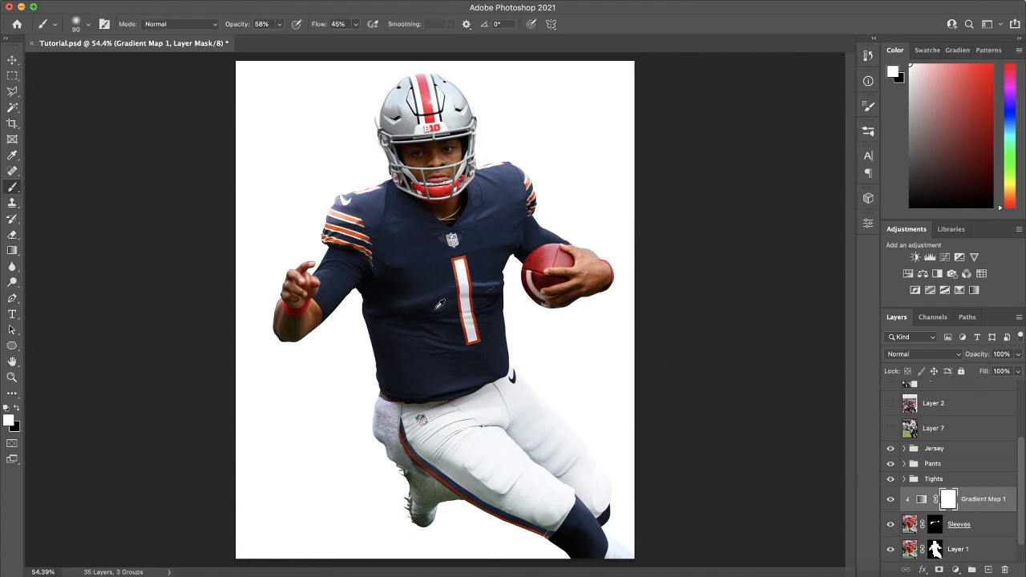
pyautogui.scroll(3, 388, 290)
pyautogui.scroll(-3, 530, 270)
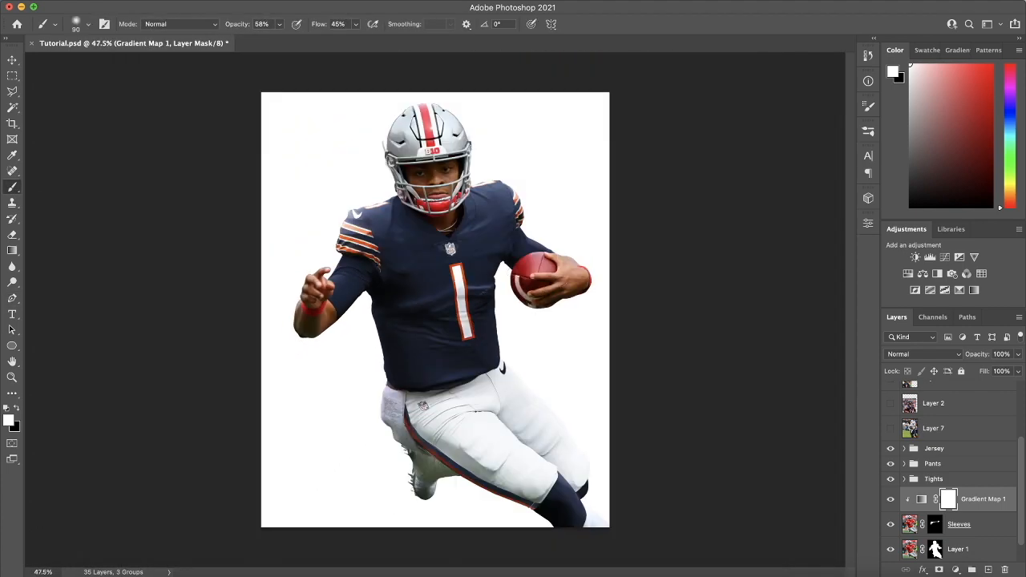
pyautogui.scroll(8, 273, 316)
pyautogui.scroll(3, 695, 313)
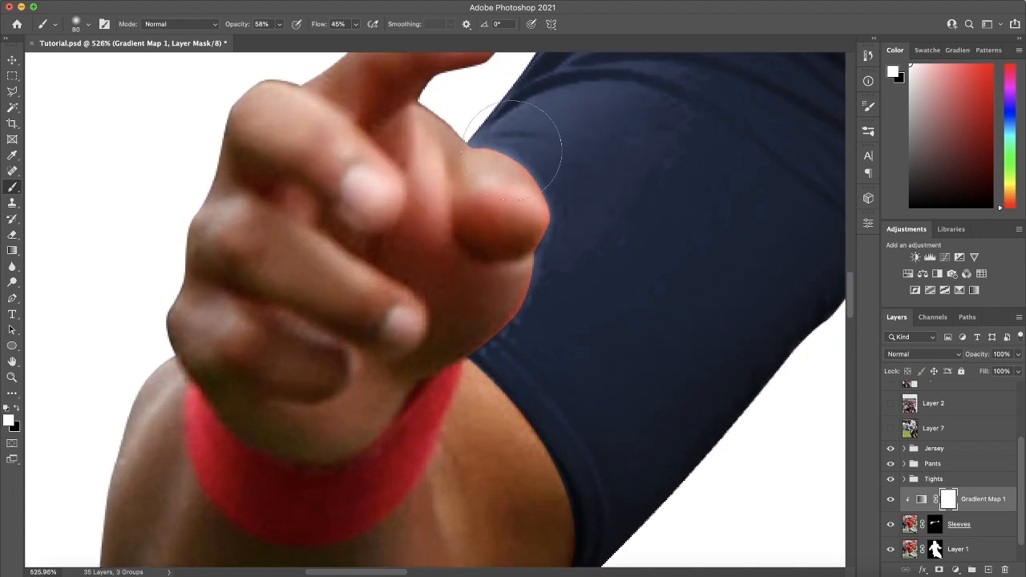
pyautogui.press('[')
pyautogui.press('[')
pyautogui.press('[')
pyautogui.press('[')
pyautogui.press('[')
pyautogui.press('[')
pyautogui.press('[')
pyautogui.press('[')
pyautogui.press('[')
pyautogui.press('[')
pyautogui.press('[')
pyautogui.press('[')
pyautogui.press('[')
pyautogui.press('[')
pyautogui.click(936, 526)
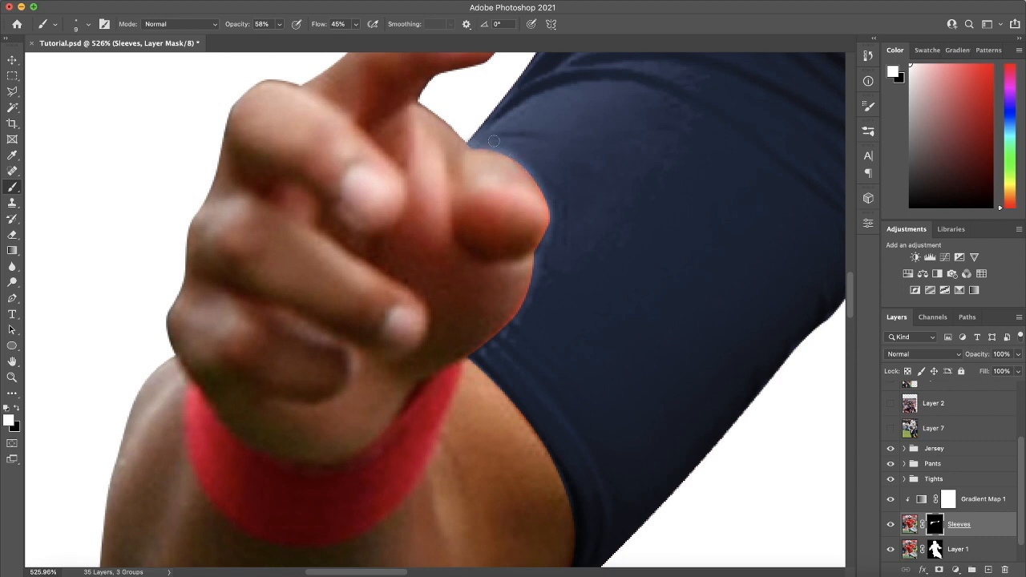
# Paint white on the Sleeves mask over the thumb's red fringe with the Brush at 83% opacity and 15 px.
pyautogui.moveTo(291, 38); pyautogui.dragTo(295, 39)
pyautogui.click(529, 167)
pyautogui.press(']')
pyautogui.press(']')
pyautogui.moveTo(548, 176)
pyautogui.mouseDown()
pyautogui.moveTo(559, 212)
pyautogui.moveTo(556, 236)
pyautogui.moveTo(551, 207)
pyautogui.moveTo(545, 247)
pyautogui.mouseUp()
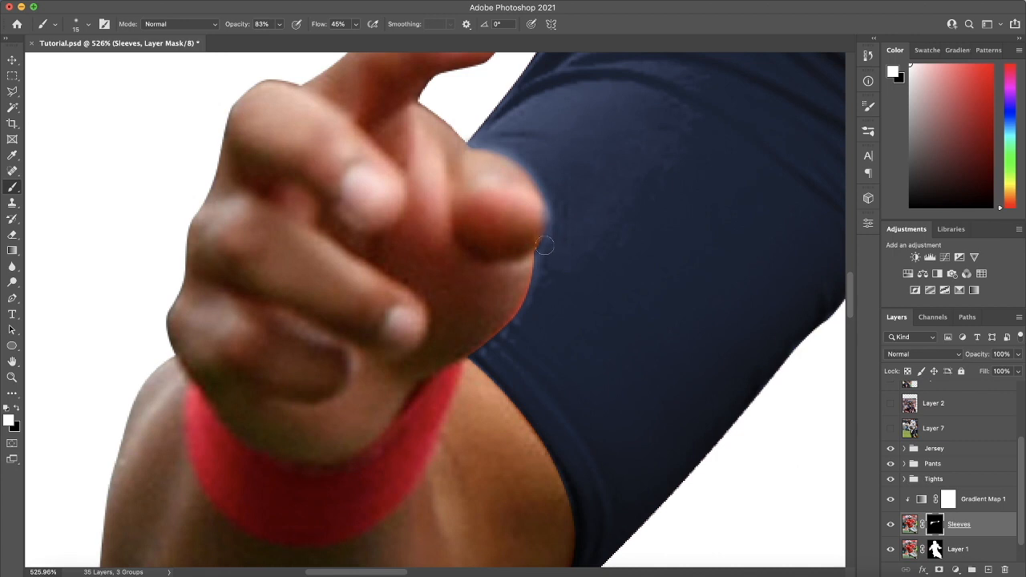
# Clean up the mask beside the thumb with the Eraser and paint over the red fringe along the palm's edge.
pyautogui.click(14, 235)
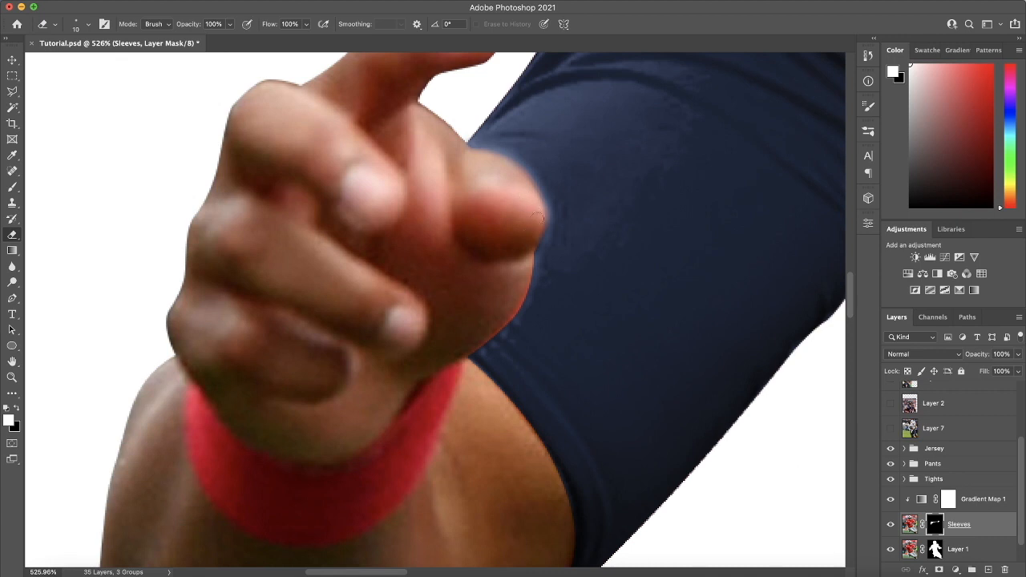
pyautogui.press('b')
pyautogui.scroll(-2, 530, 316)
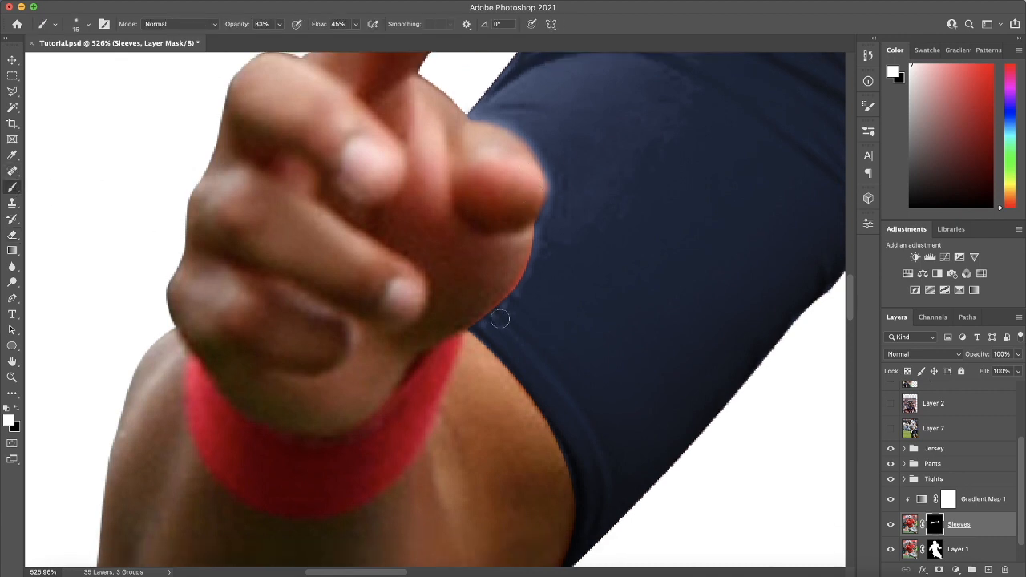
pyautogui.moveTo(476, 325)
pyautogui.mouseDown()
pyautogui.moveTo(513, 293)
pyautogui.moveTo(537, 235)
pyautogui.moveTo(524, 288)
pyautogui.mouseUp()
pyautogui.scroll(-3, 490, 325)
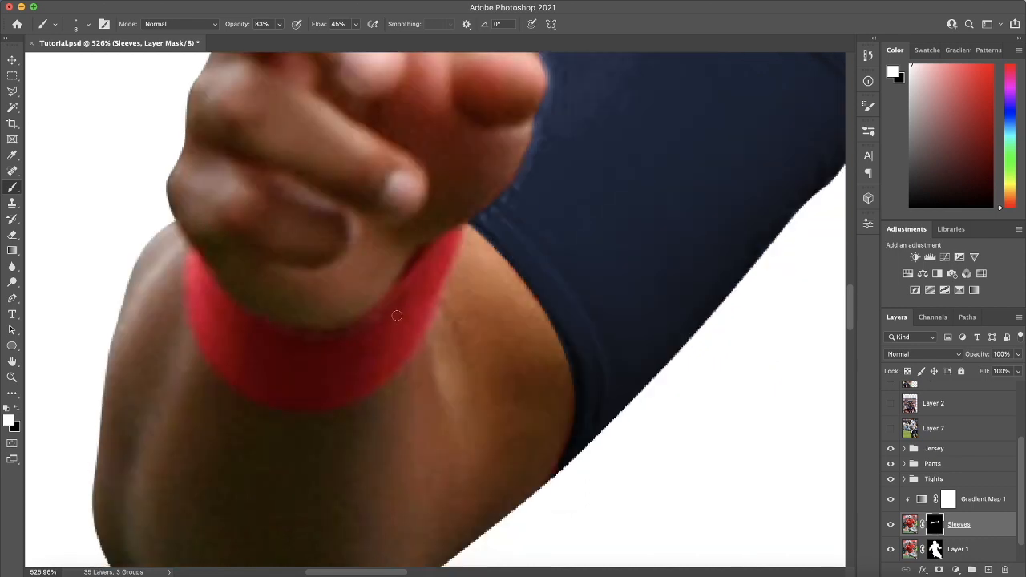
# Raise the Brush opacity and flow to 100% and paint the mask over the wristband's part nearest the sleeve.
pyautogui.click(280, 25)
pyautogui.click(356, 25)
pyautogui.moveTo(386, 329)
pyautogui.mouseDown()
pyautogui.moveTo(359, 337)
pyautogui.moveTo(400, 289)
pyautogui.moveTo(374, 322)
pyautogui.moveTo(400, 314)
pyautogui.moveTo(423, 281)
pyautogui.mouseUp()
pyautogui.click(355, 25)
pyautogui.moveTo(356, 38); pyautogui.dragTo(387, 39)
pyautogui.moveTo(416, 283)
pyautogui.mouseDown()
pyautogui.moveTo(427, 259)
pyautogui.moveTo(391, 305)
pyautogui.moveTo(441, 243)
pyautogui.moveTo(420, 258)
pyautogui.moveTo(404, 302)
pyautogui.moveTo(444, 256)
pyautogui.moveTo(433, 300)
pyautogui.moveTo(446, 248)
pyautogui.moveTo(440, 275)
pyautogui.mouseUp()
pyautogui.moveTo(446, 239)
pyautogui.mouseDown()
pyautogui.moveTo(461, 227)
pyautogui.moveTo(457, 258)
pyautogui.moveTo(462, 231)
pyautogui.mouseUp()
pyautogui.press('[')
pyautogui.press('[')
pyautogui.press('[')
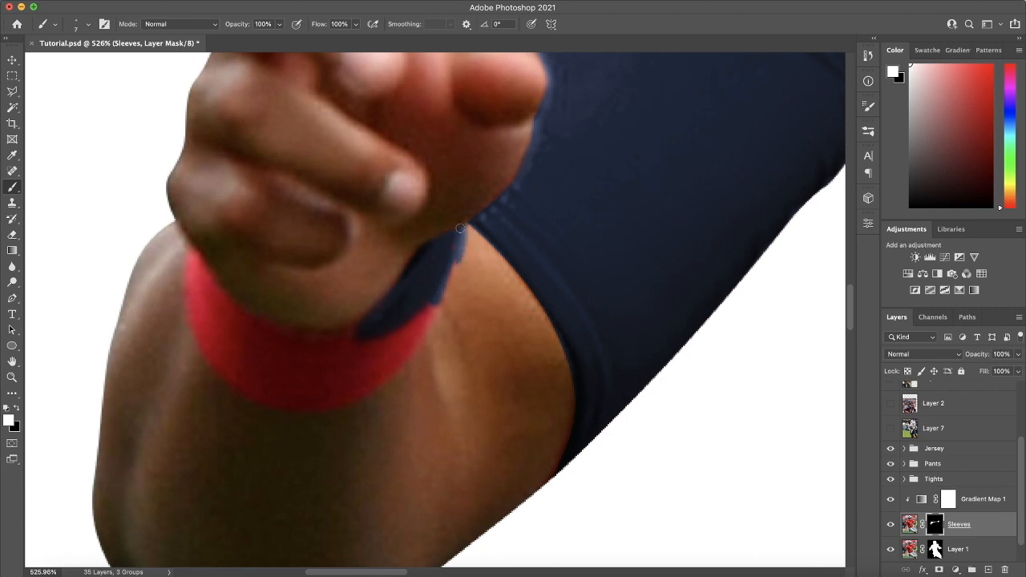
# Erase the navy spill from the skin along the wristband's outer edge using a 9 px Eraser.
pyautogui.click(13, 234)
pyautogui.press('[')
pyautogui.press('[')
pyautogui.moveTo(469, 229)
pyautogui.mouseDown()
pyautogui.moveTo(463, 258)
pyautogui.moveTo(467, 247)
pyautogui.mouseUp()
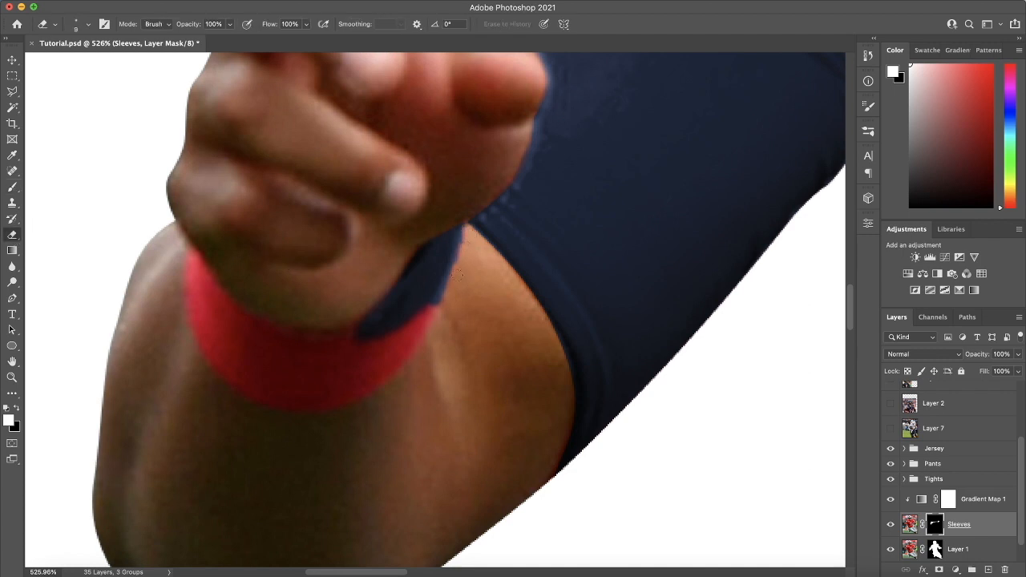
# Paint the rest of the red wristband into the Sleeves mask and erase the spill at its far edge.
pyautogui.click(13, 186)
pyautogui.moveTo(458, 232); pyautogui.dragTo(407, 328)
pyautogui.scroll(-3, 407, 328)
pyautogui.moveTo(413, 277)
pyautogui.mouseDown()
pyautogui.moveTo(307, 332)
pyautogui.moveTo(217, 281)
pyautogui.mouseUp()
pyautogui.press('e')
pyautogui.moveTo(182, 189)
pyautogui.mouseDown()
pyautogui.moveTo(225, 340)
pyautogui.moveTo(190, 236)
pyautogui.mouseUp()
pyautogui.click(13, 187)
pyautogui.moveTo(431, 260); pyautogui.dragTo(398, 314)
# Paint the Sleeves mask over the red band around the edge of the ball-carrying arm.
pyautogui.scroll(5, 330, 330)
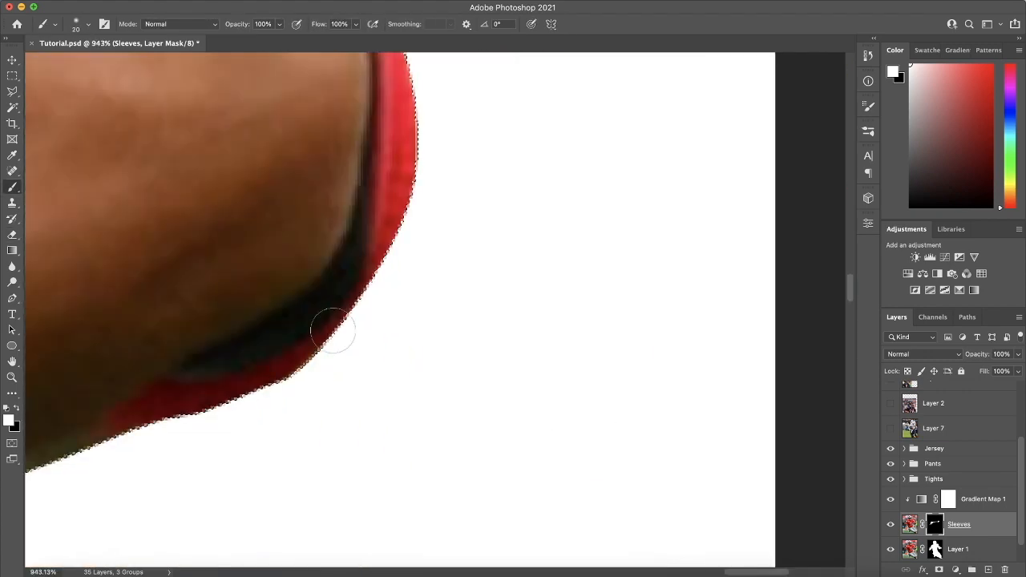
pyautogui.moveTo(329, 330); pyautogui.dragTo(409, 104)
pyautogui.scroll(5, 360, 240)
pyautogui.click(14, 193)
pyautogui.moveTo(249, 121)
pyautogui.mouseDown()
pyautogui.moveTo(128, 110)
pyautogui.moveTo(188, 133)
pyautogui.mouseUp()
# Fit the whole image in view and save the document.
pyautogui.hotkey('ctrl', '0')
pyautogui.hotkey('ctrl', 's')
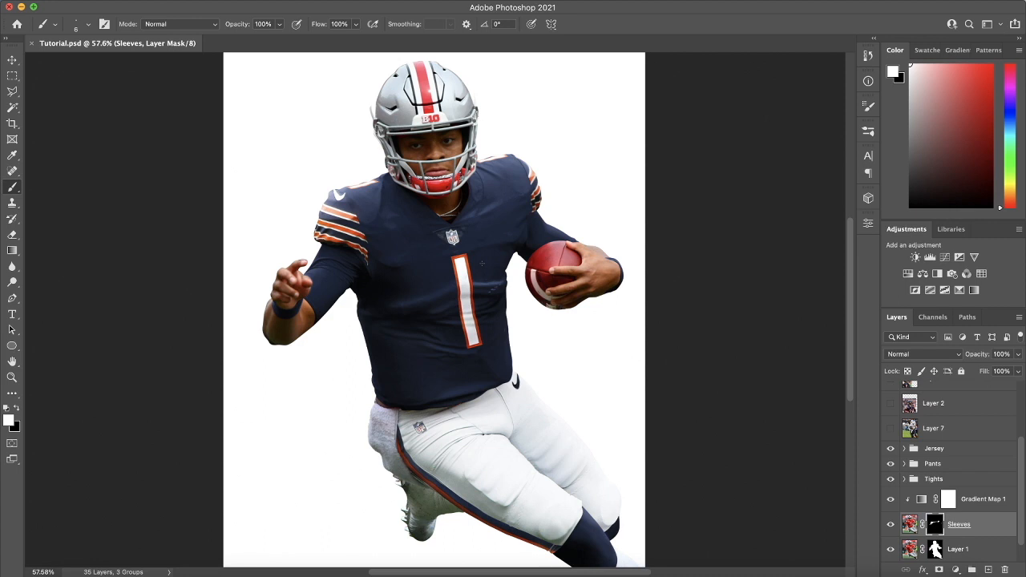
pyautogui.scroll(1, 483, 263)
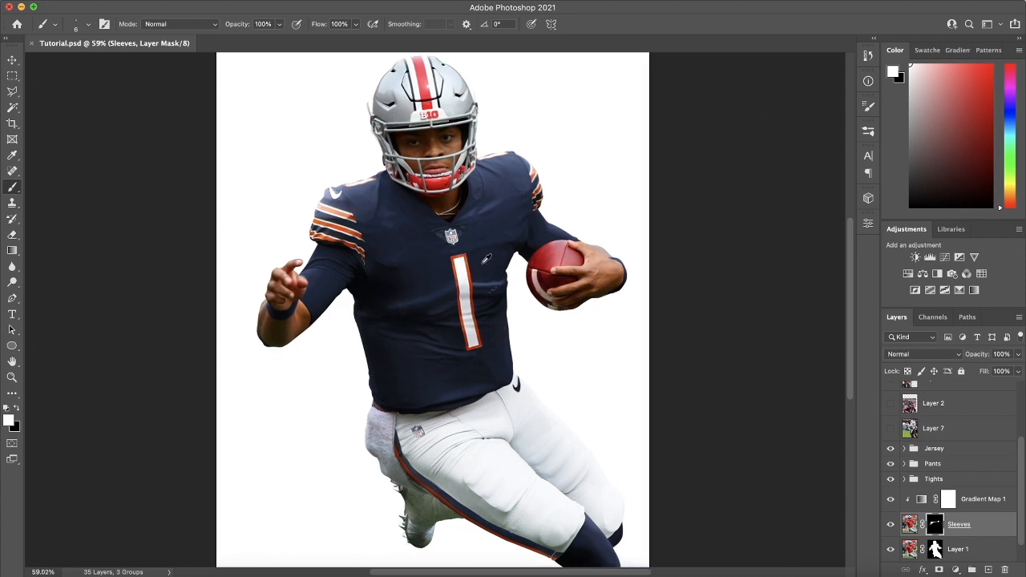